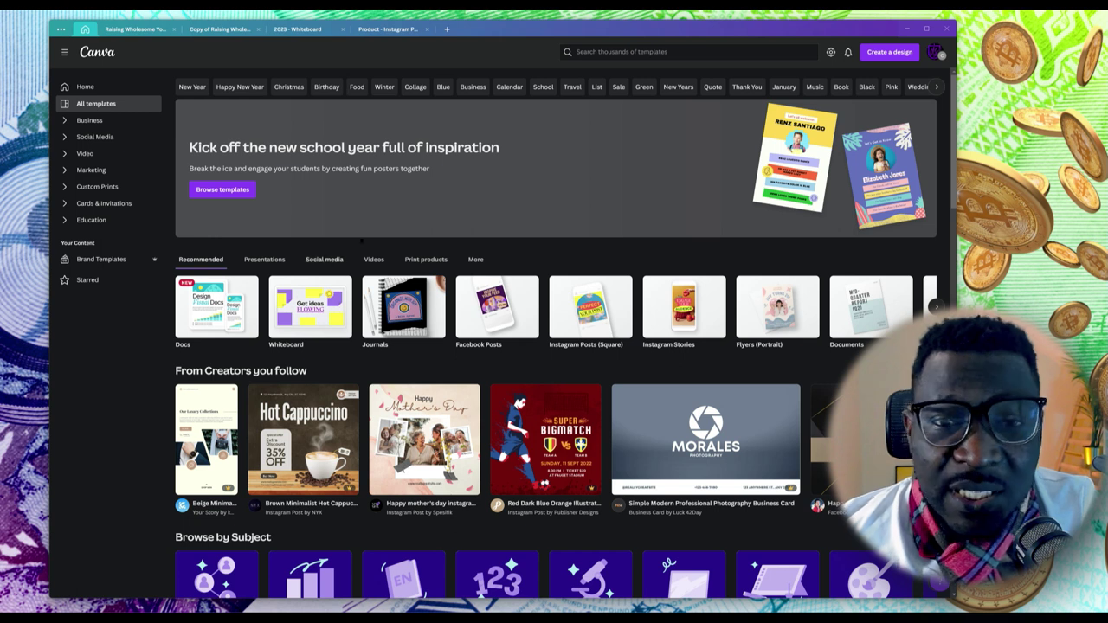
Step: Create a new blank square Instagram Post design from the design formats list
{"action": "left_click", "coordinate": [888, 51]}
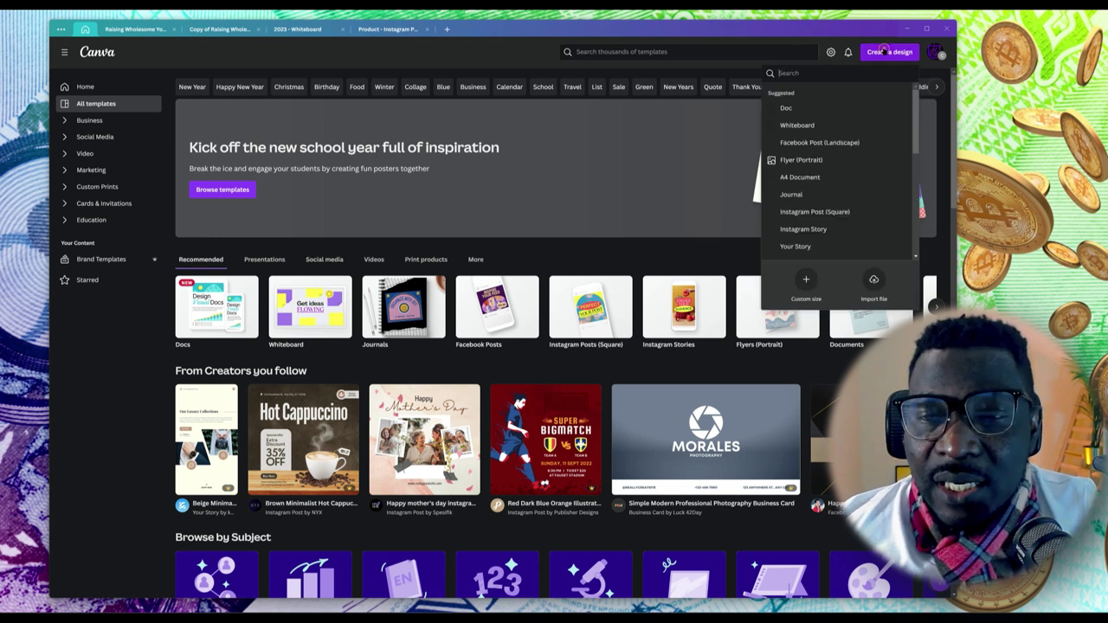
{"action": "left_click", "coordinate": [95, 104]}
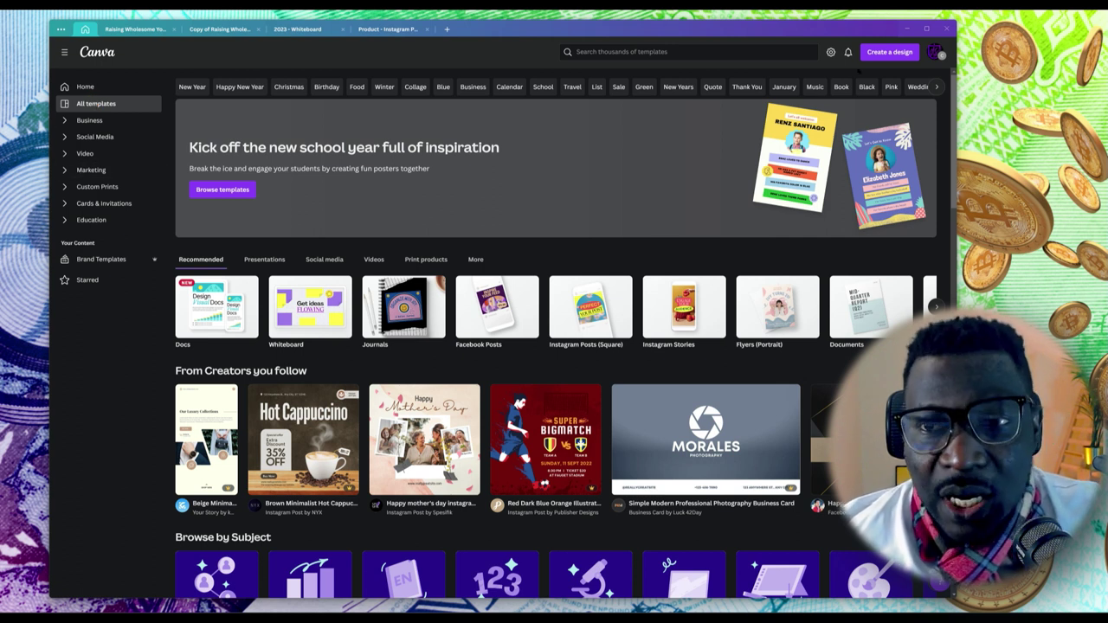
{"action": "left_click", "coordinate": [887, 52]}
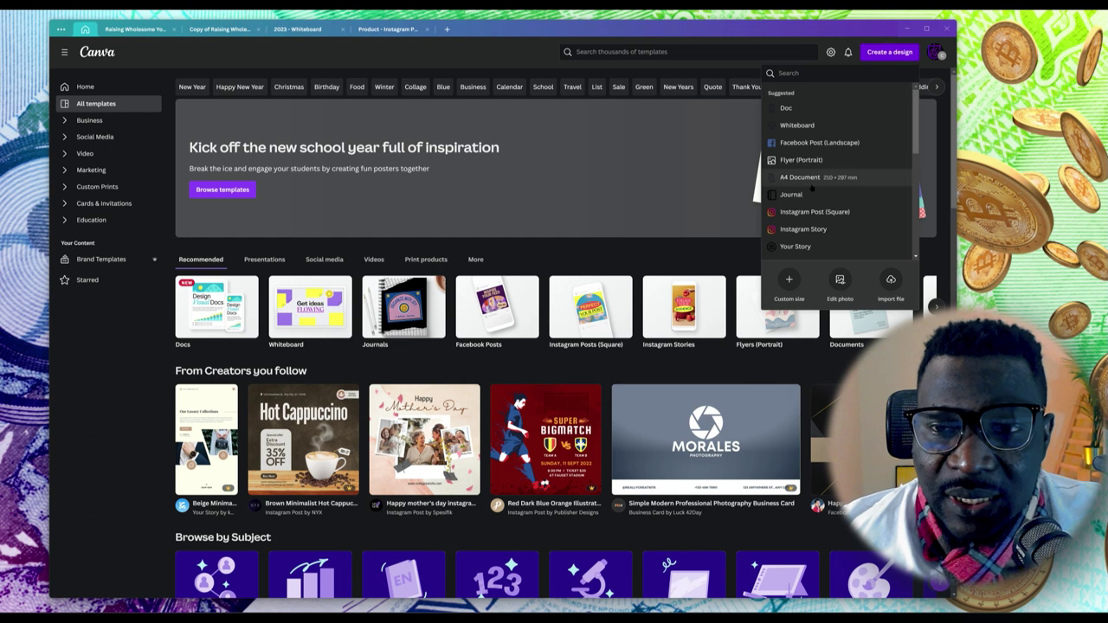
{"action": "scroll", "coordinate": [818, 177], "scroll_direction": "down", "scroll_amount": 1}
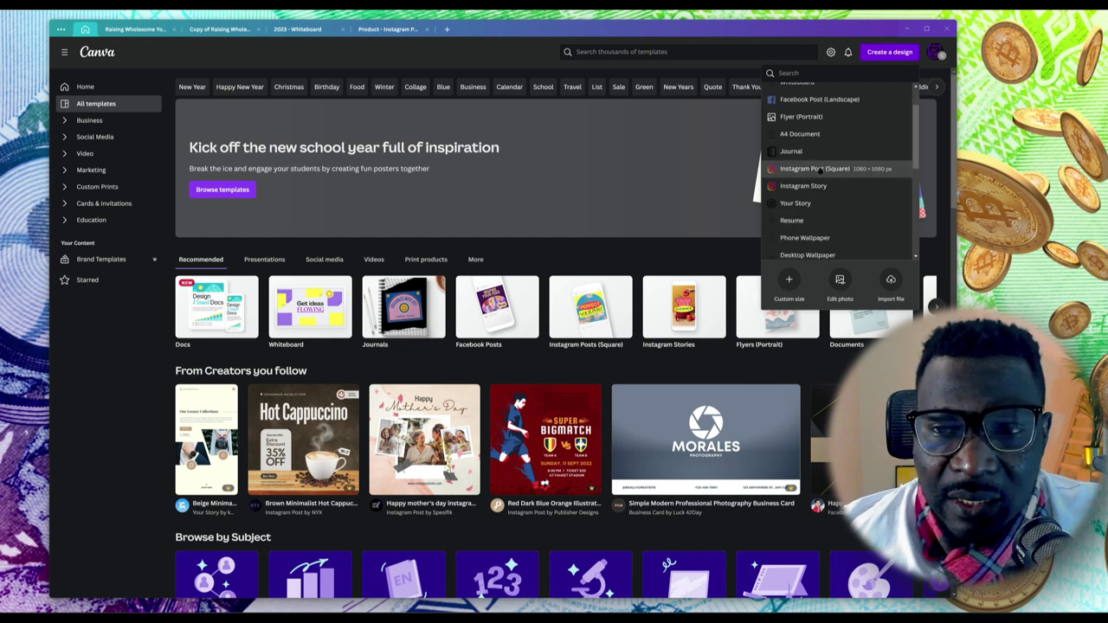
{"action": "left_click", "coordinate": [818, 169]}
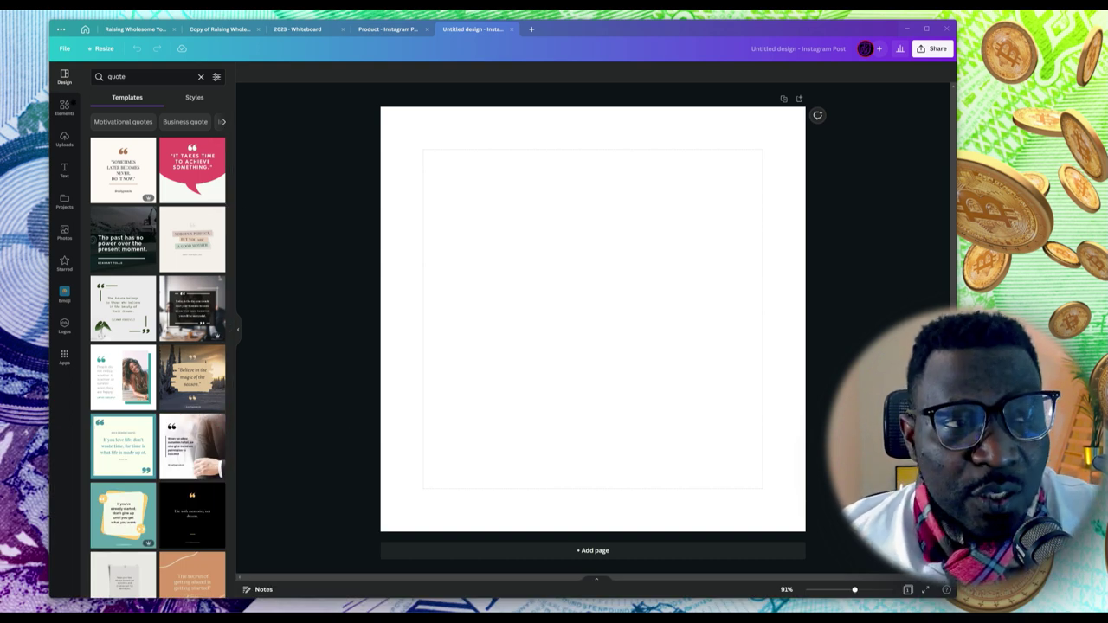
Step: Clear the quote search, browse the default templates, then search templates for 'match'
{"action": "left_click", "coordinate": [201, 77]}
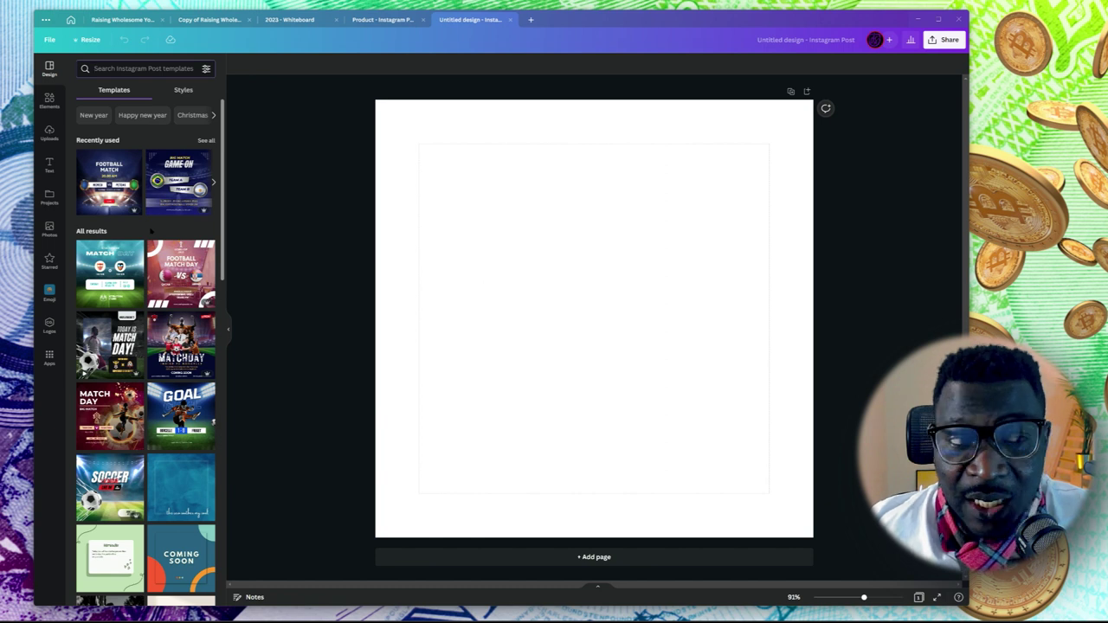
{"action": "scroll", "coordinate": [152, 231], "scroll_direction": "down", "scroll_amount": 3}
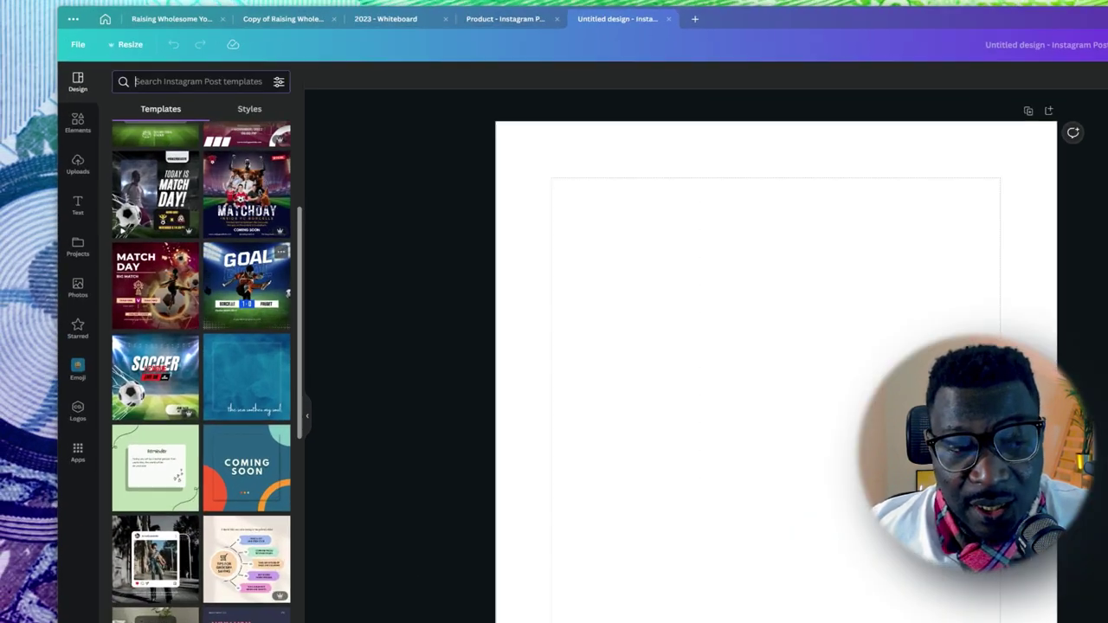
{"action": "scroll", "coordinate": [104, 204], "scroll_direction": "down", "scroll_amount": 3}
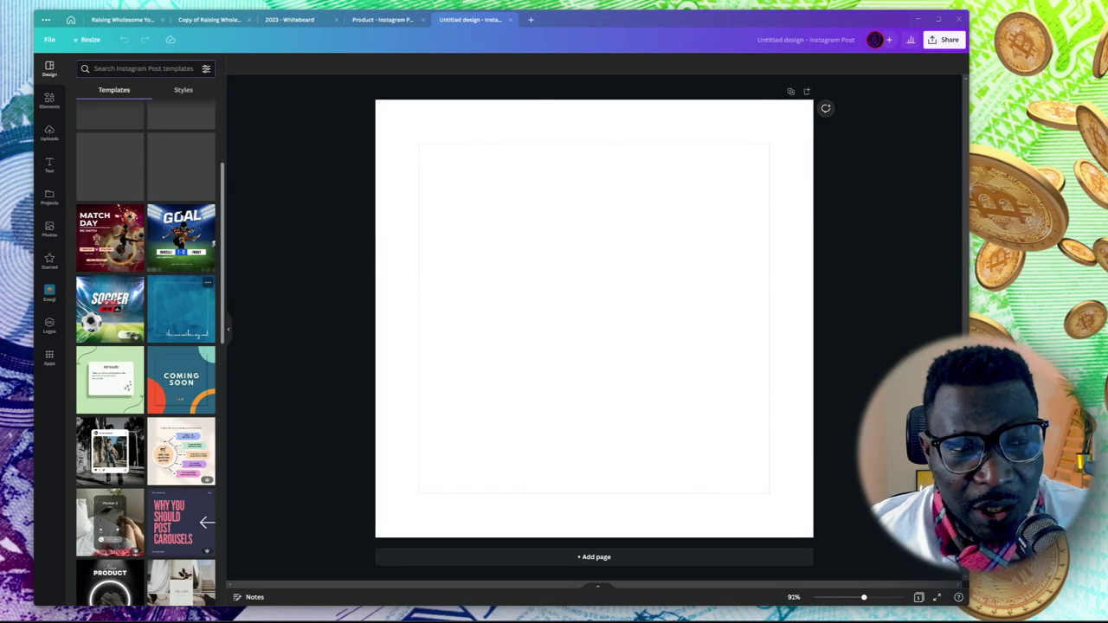
{"action": "scroll", "coordinate": [296, 305], "scroll_direction": "up", "scroll_amount": 2}
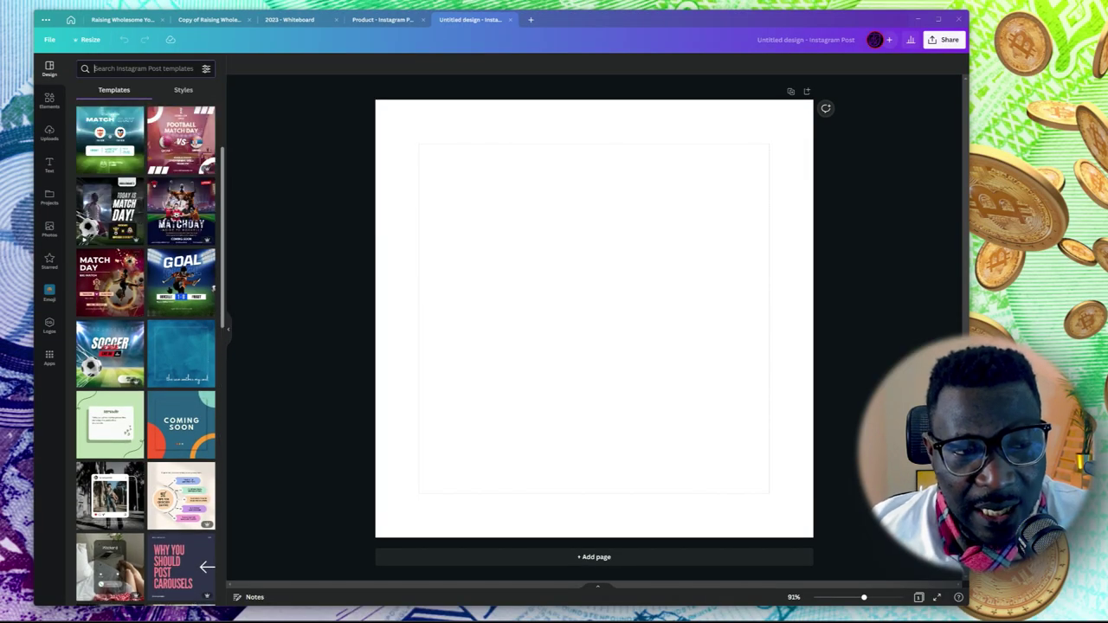
{"action": "scroll", "coordinate": [145, 346], "scroll_direction": "up", "scroll_amount": 2}
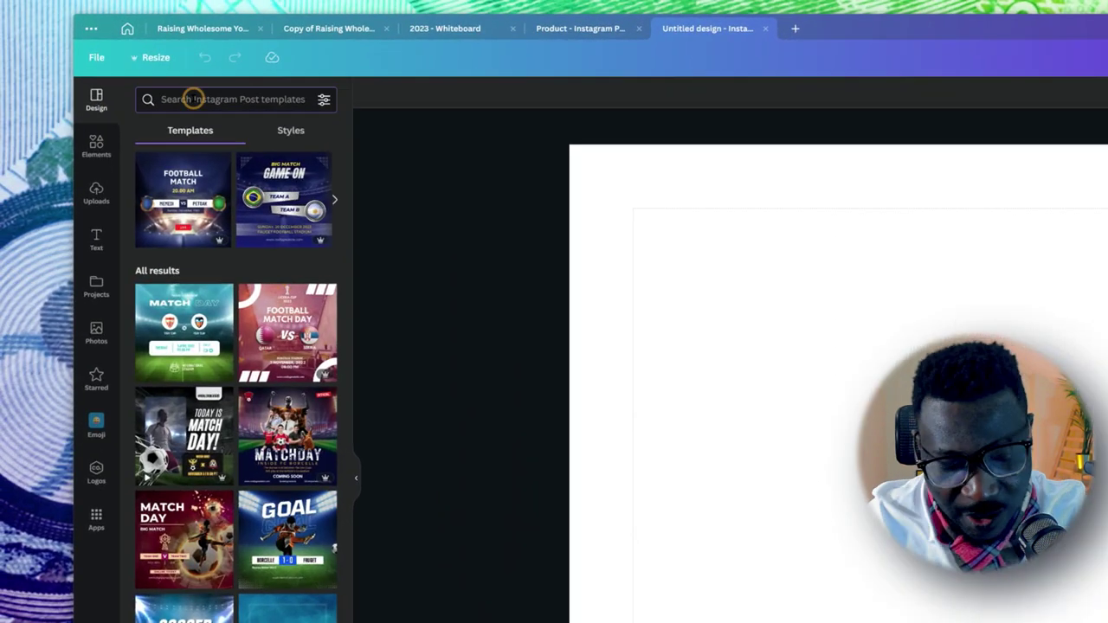
{"action": "left_click", "coordinate": [193, 99]}
{"action": "type", "text": "match"}
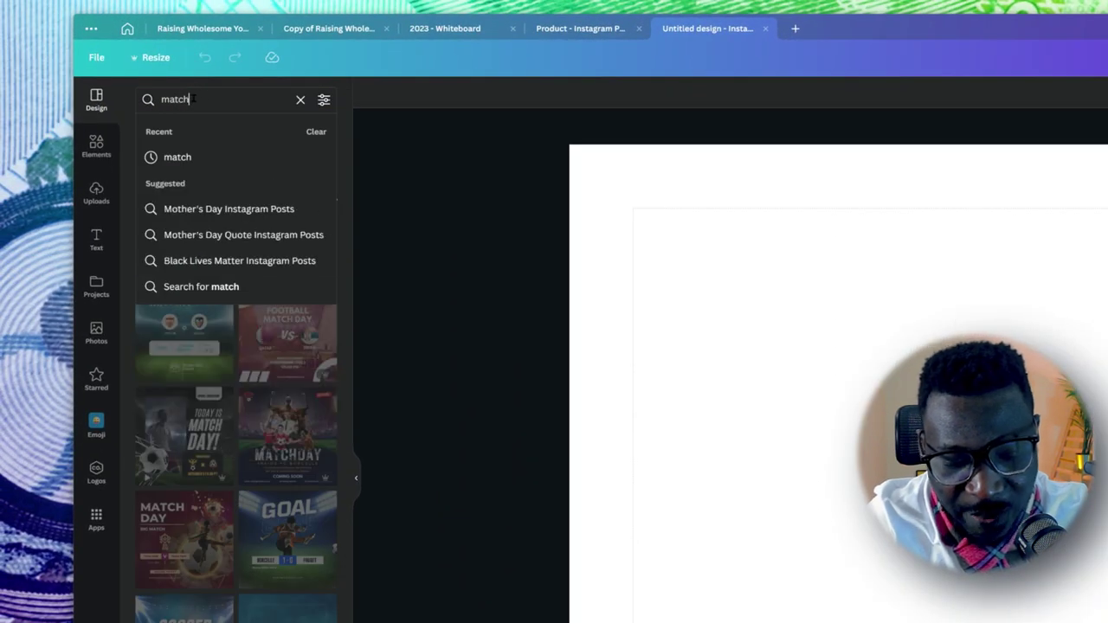
{"action": "key", "text": "Return"}
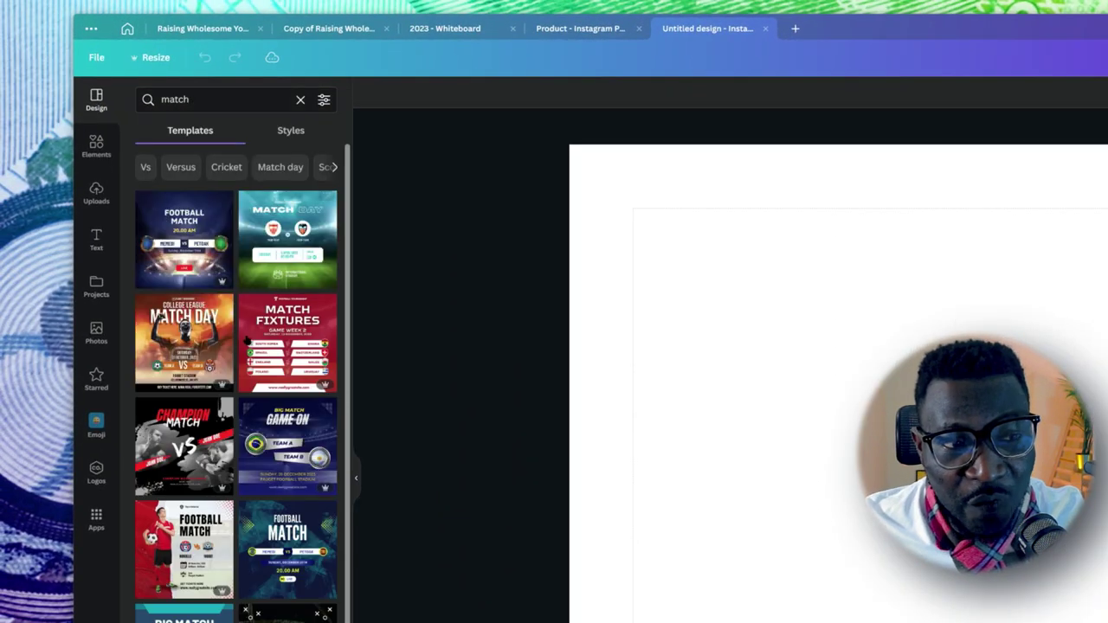
{"action": "scroll", "coordinate": [245, 360], "scroll_direction": "down", "scroll_amount": 5}
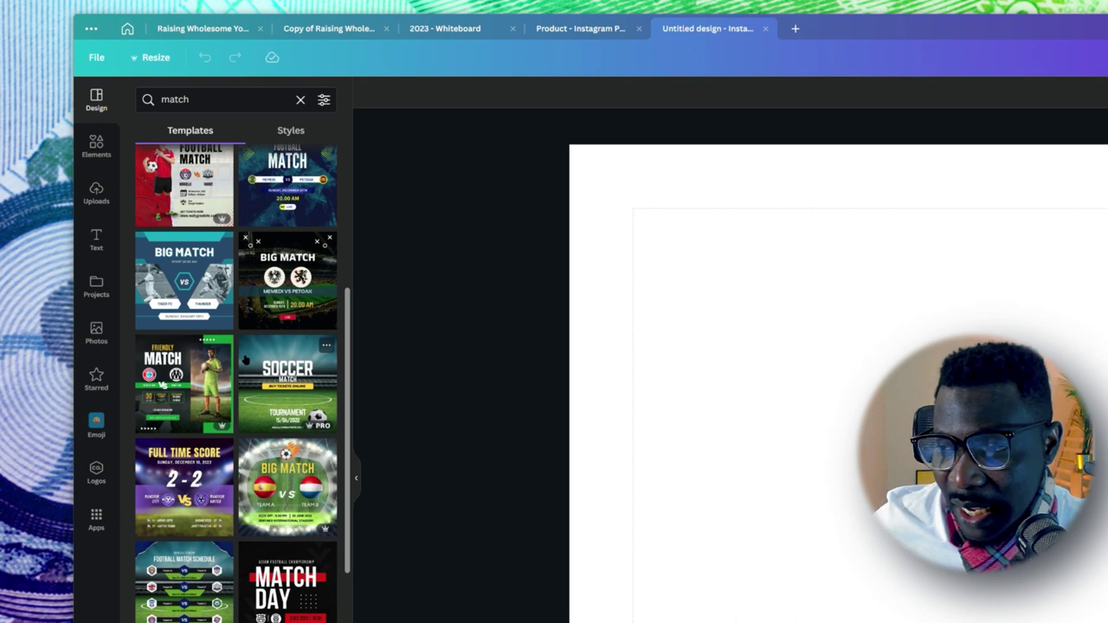
{"action": "scroll", "coordinate": [245, 360], "scroll_direction": "up", "scroll_amount": 5}
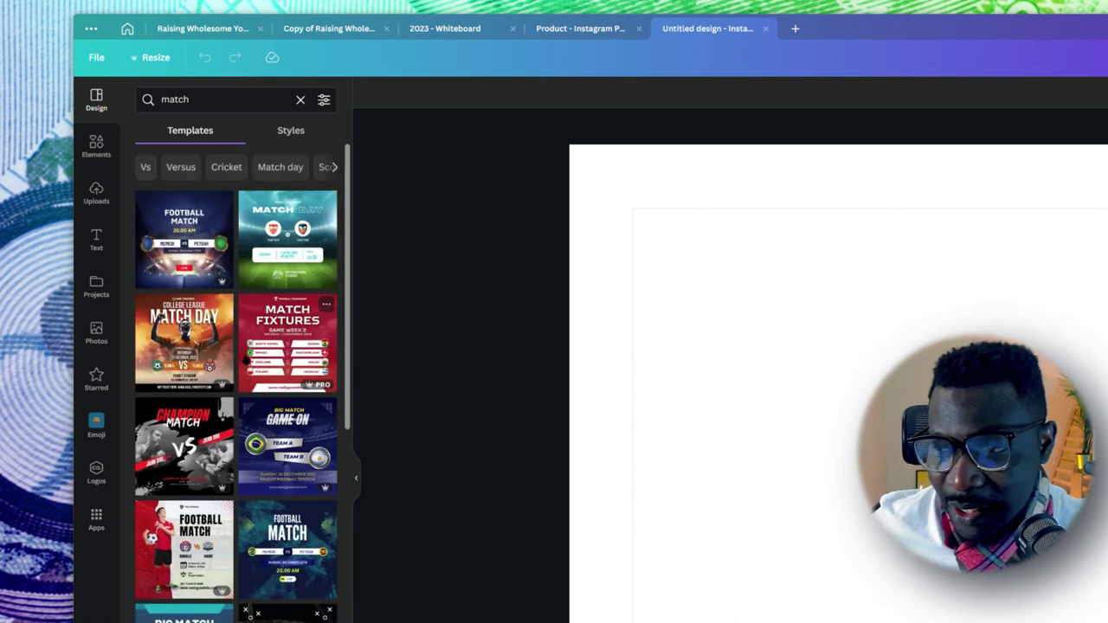
Step: Search templates for 'product' and apply the Nature Lotion template
{"action": "double_click", "coordinate": [174, 98]}
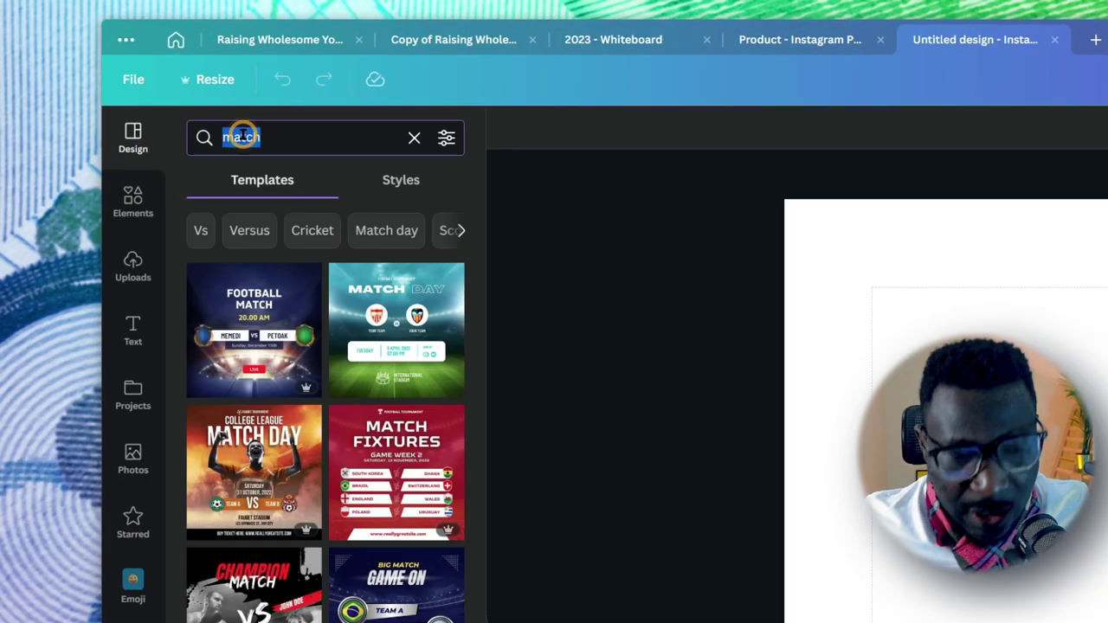
{"action": "type", "text": "product"}
{"action": "key", "text": "Return"}
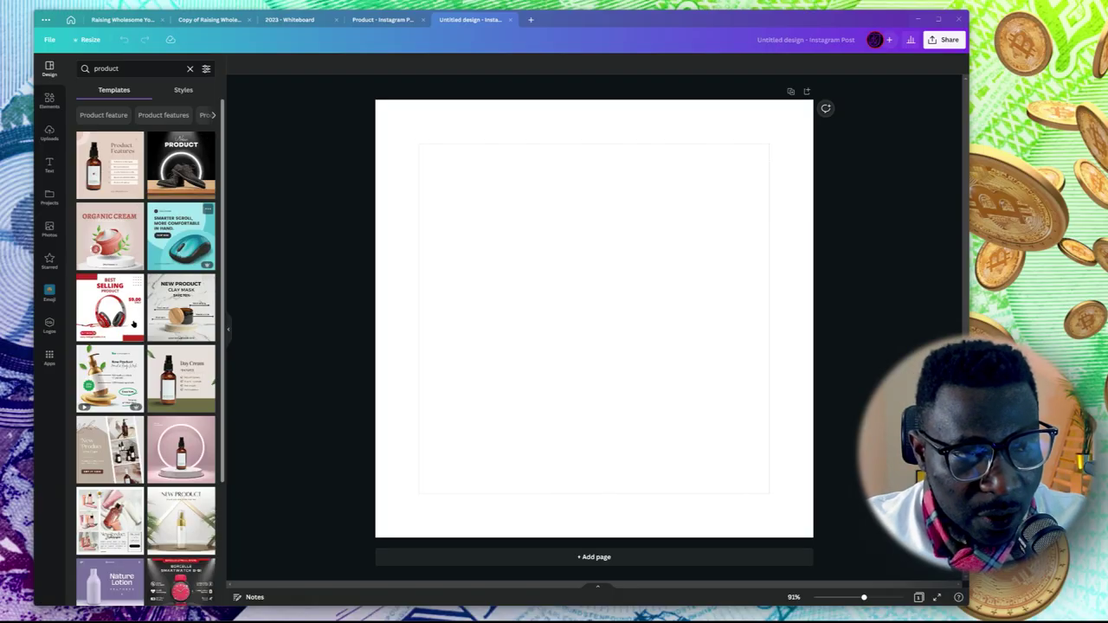
{"action": "scroll", "coordinate": [136, 212], "scroll_direction": "down", "scroll_amount": 2}
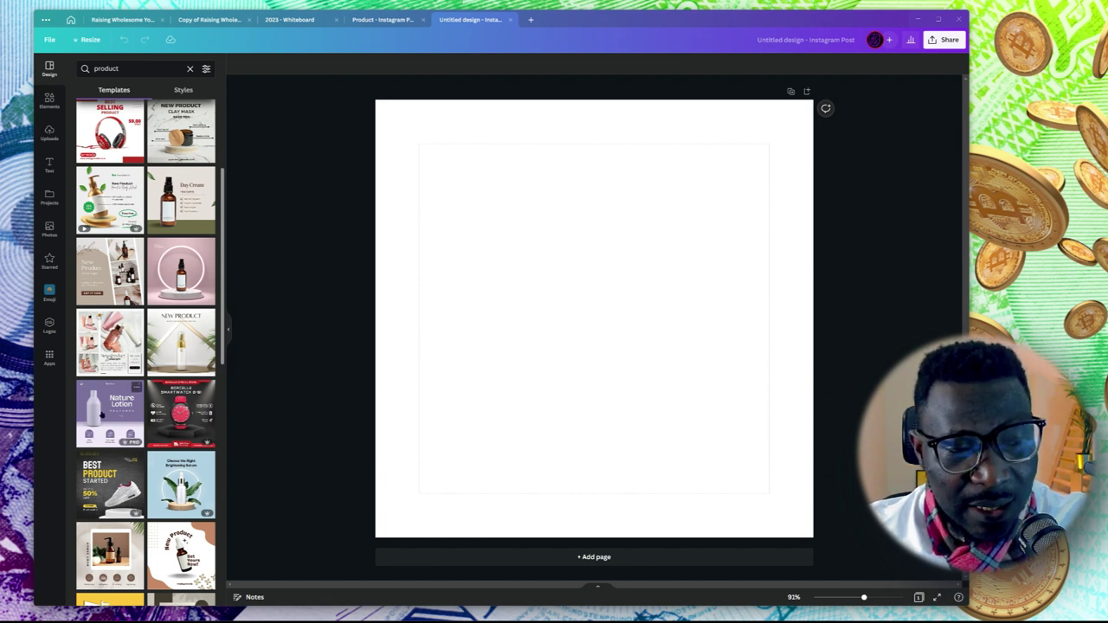
{"action": "left_click", "coordinate": [104, 414]}
Step: Add the uploaded High5 Energy Drink jar image and narrow its frame
{"action": "left_click", "coordinate": [50, 130]}
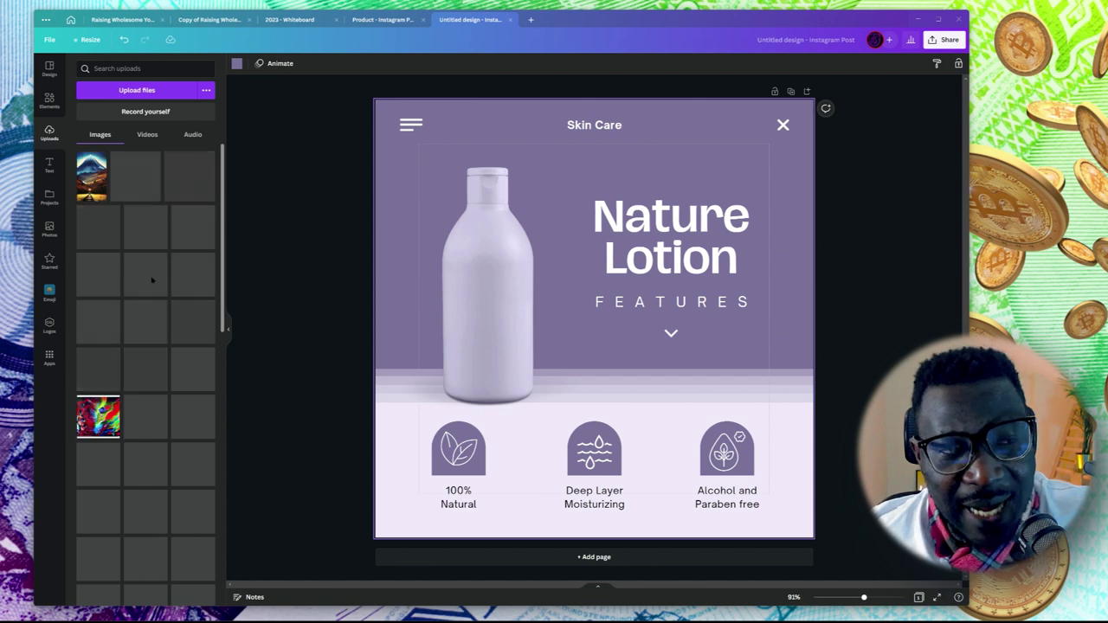
{"action": "scroll", "coordinate": [163, 293], "scroll_direction": "down", "scroll_amount": 10}
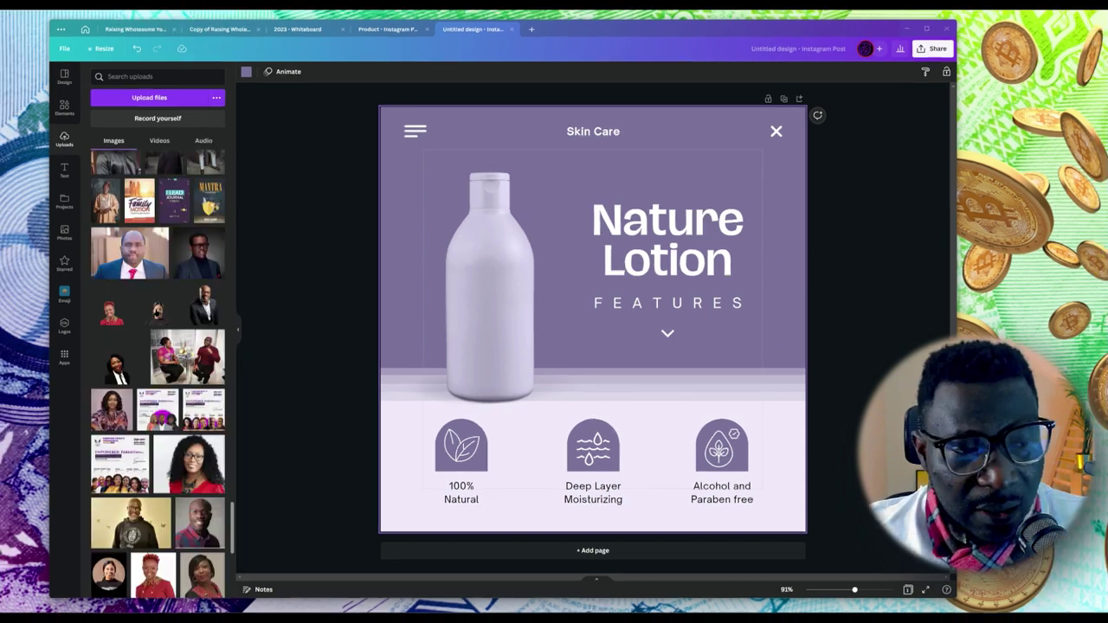
{"action": "scroll", "coordinate": [160, 303], "scroll_direction": "down", "scroll_amount": 3}
{"action": "scroll", "coordinate": [157, 314], "scroll_direction": "up", "scroll_amount": 5}
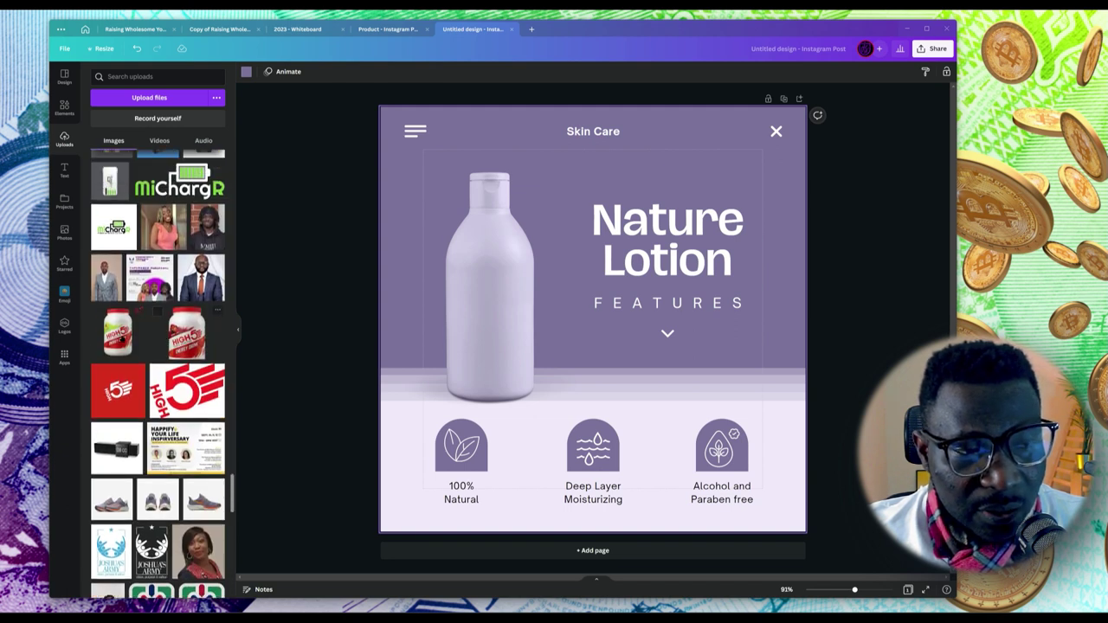
{"action": "left_click", "coordinate": [118, 333]}
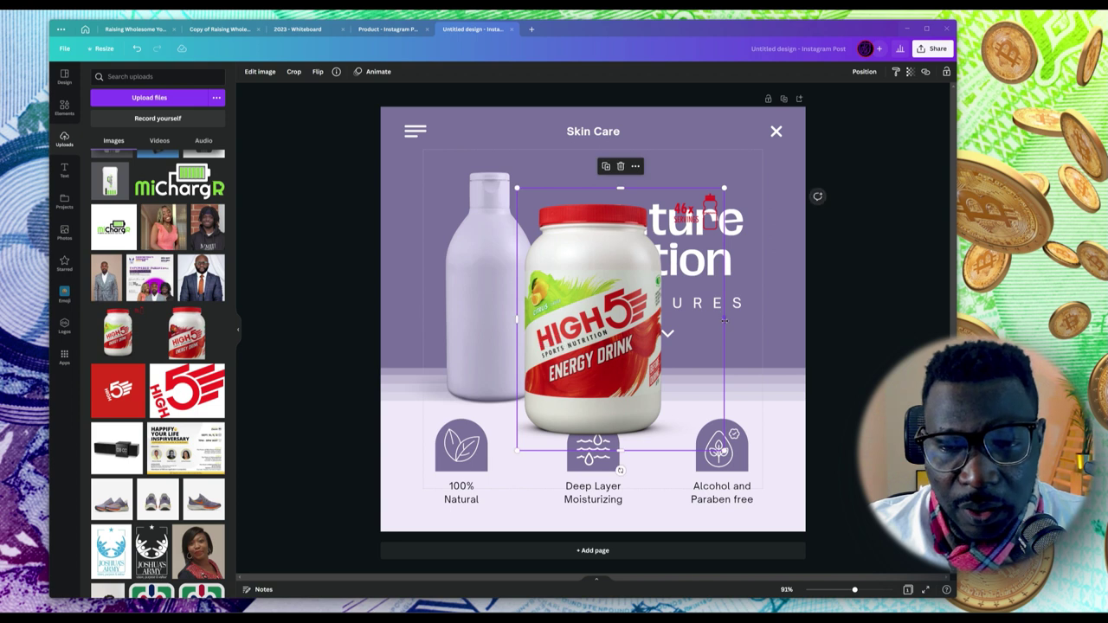
{"action": "left_click_drag", "start_coordinate": [724, 320], "coordinate": [667, 319]}
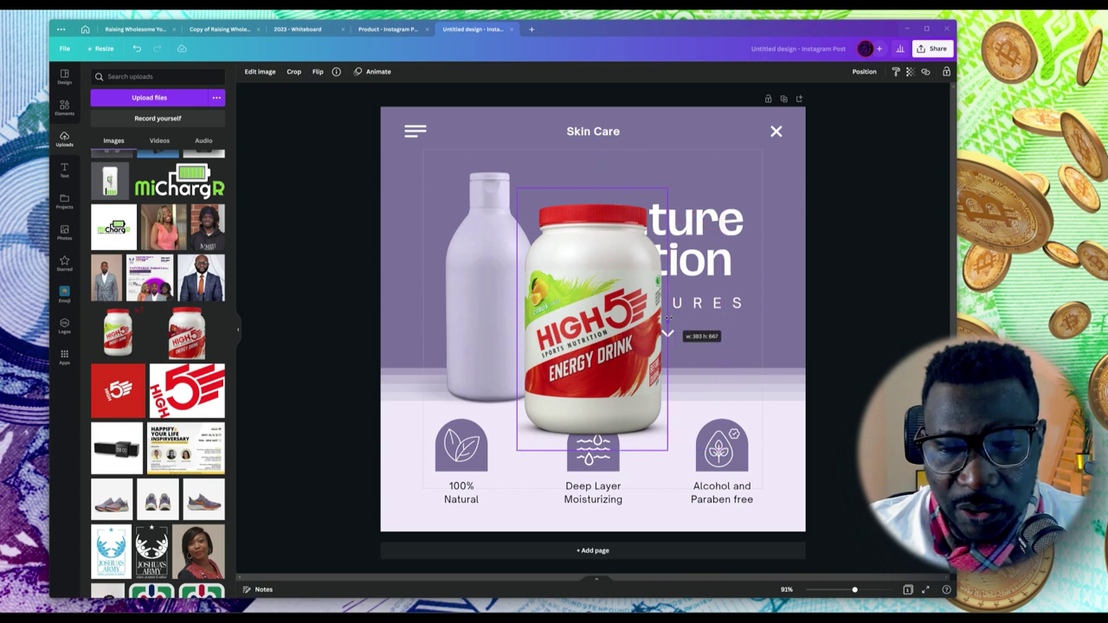
Step: Delete the lotion bottle, move the jar into its place, and delete the top-left menu icon
{"action": "left_click", "coordinate": [487, 178]}
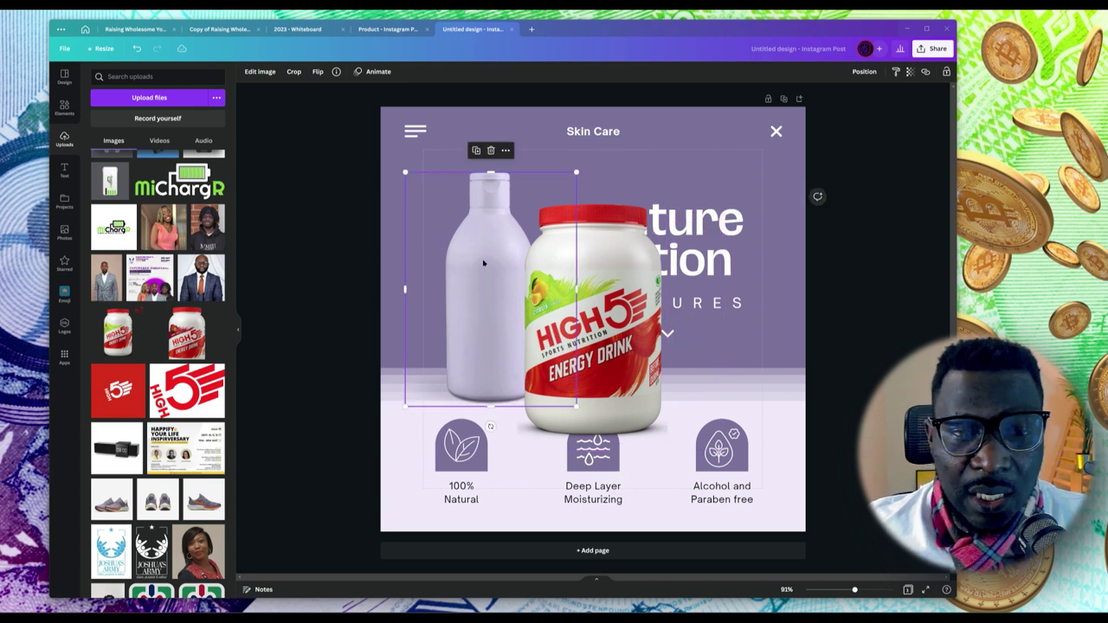
{"action": "left_click", "coordinate": [490, 151]}
{"action": "left_click_drag", "start_coordinate": [605, 290], "coordinate": [504, 258]}
{"action": "left_click", "coordinate": [411, 137]}
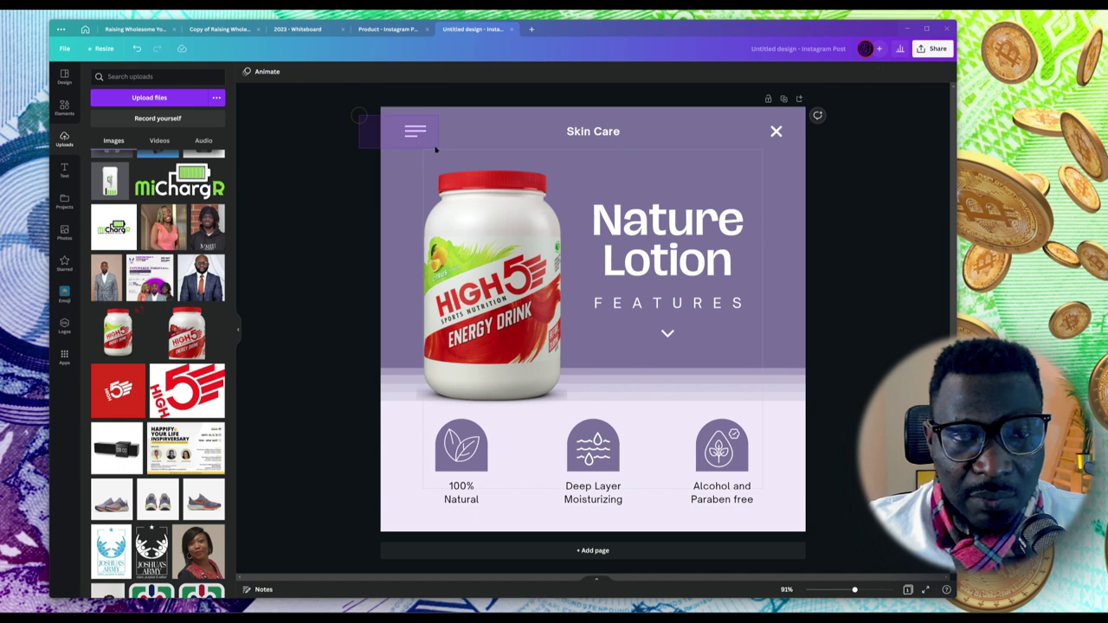
{"action": "key", "text": "Delete"}
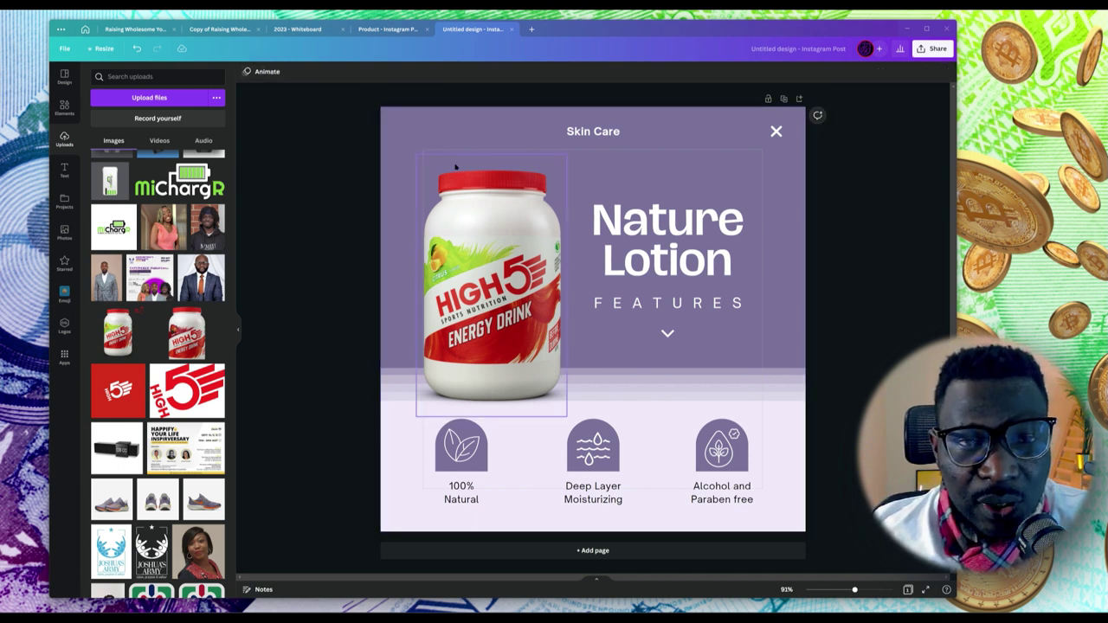
{"action": "left_click", "coordinate": [452, 131]}
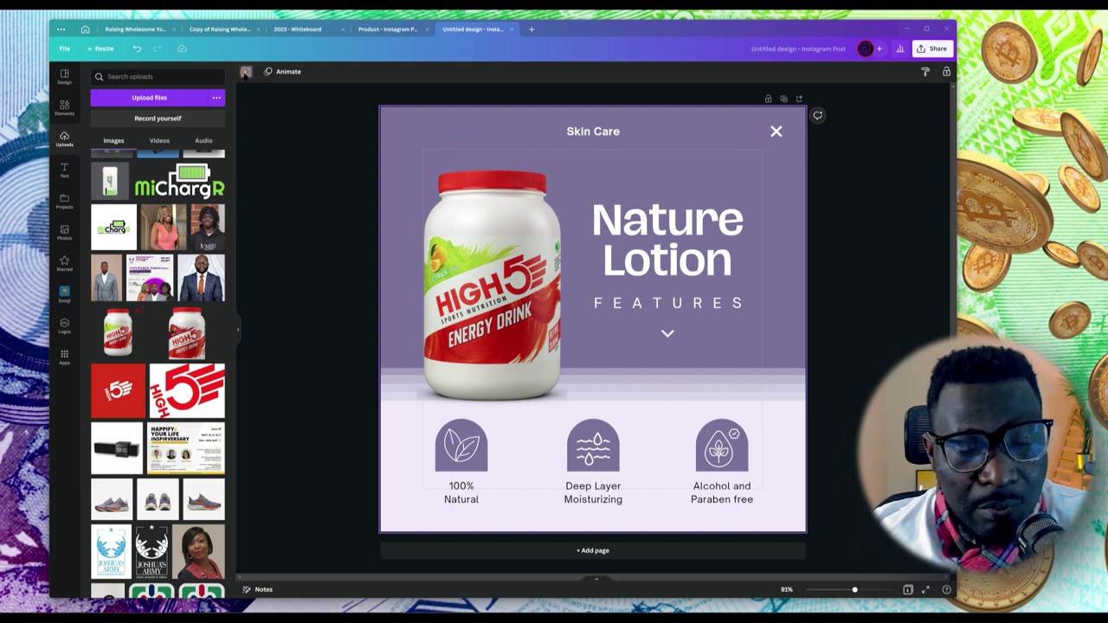
Step: Try red, brown, sage and grey photo colours as background, settling on lime green
{"action": "left_click", "coordinate": [245, 72]}
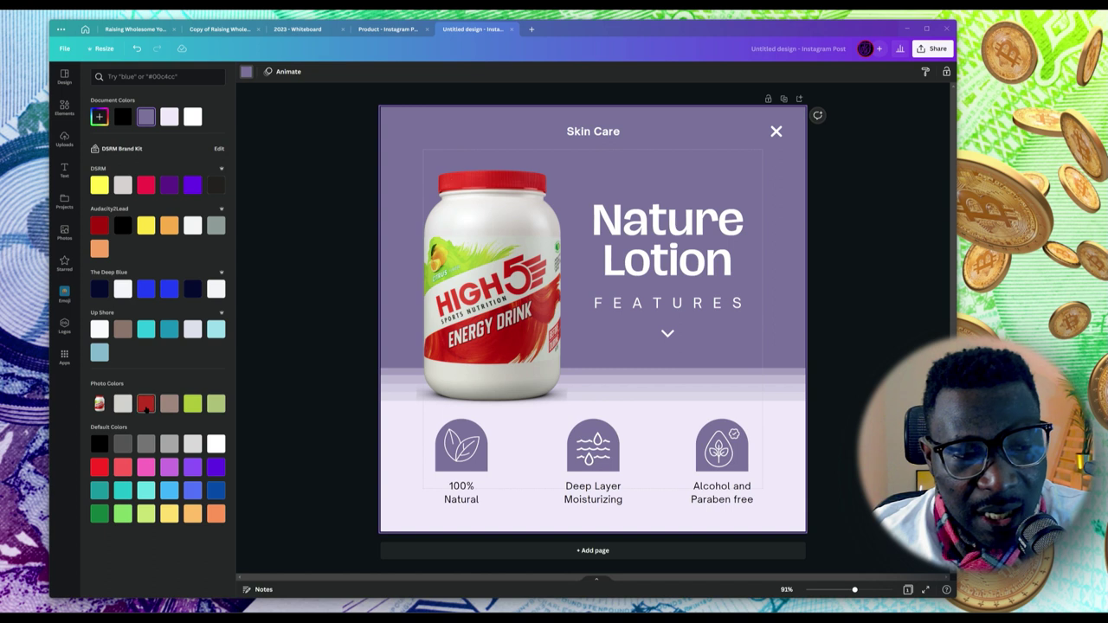
{"action": "left_click", "coordinate": [145, 404]}
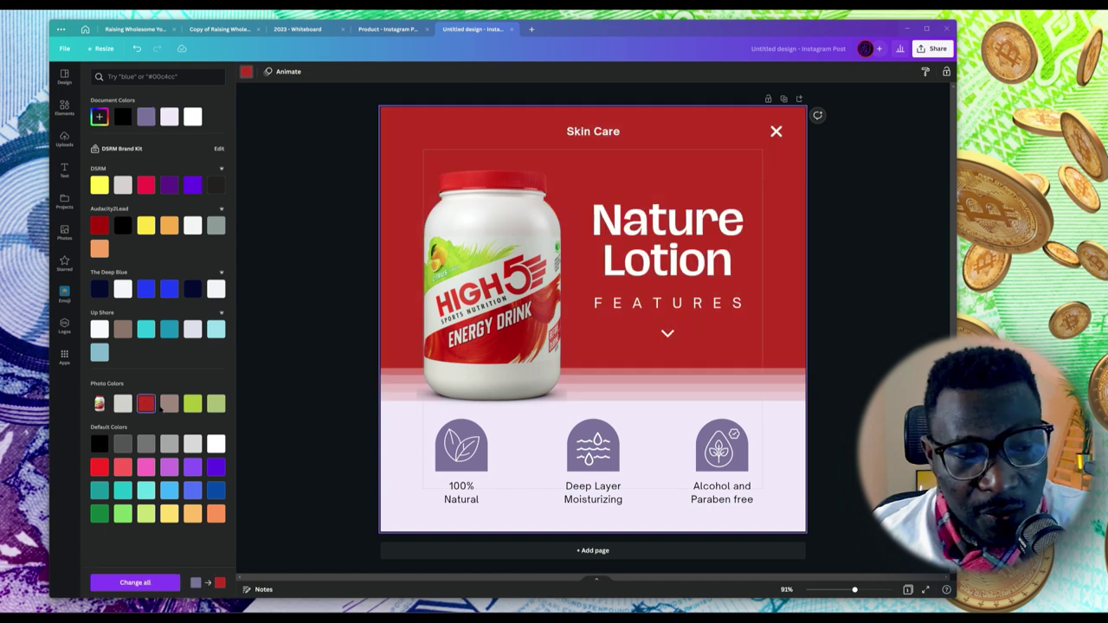
{"action": "left_click", "coordinate": [170, 404]}
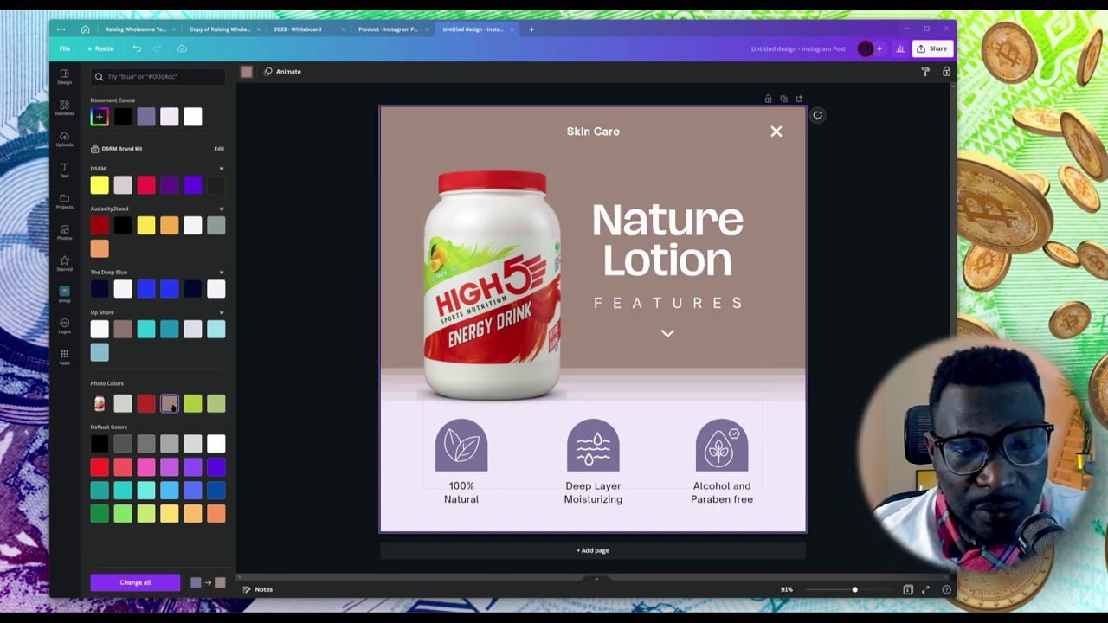
{"action": "left_click", "coordinate": [190, 405]}
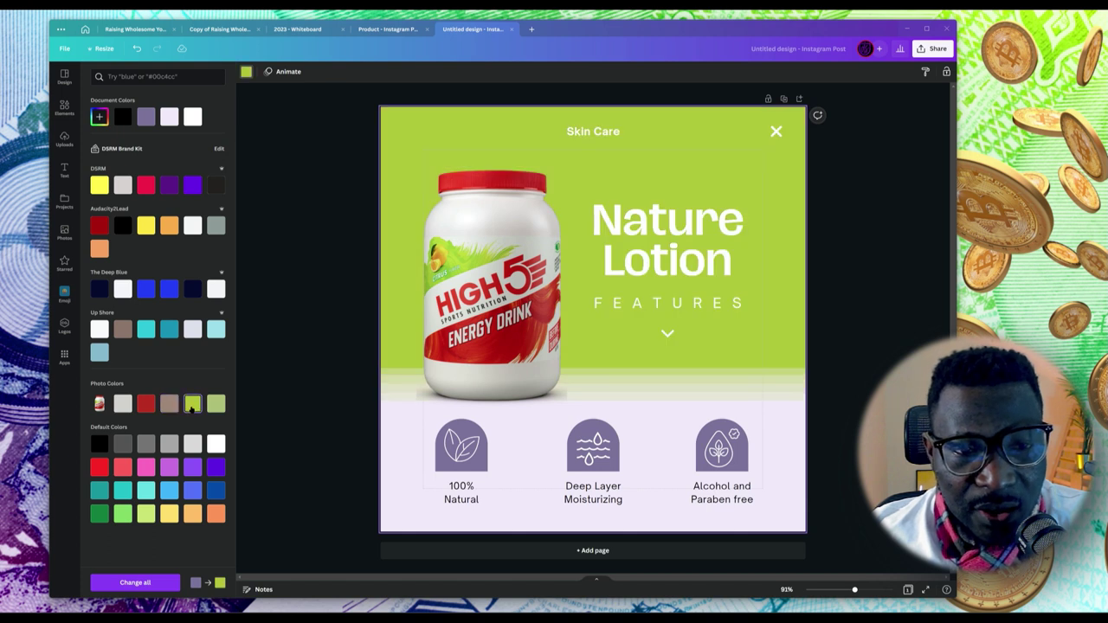
{"action": "left_click", "coordinate": [213, 406]}
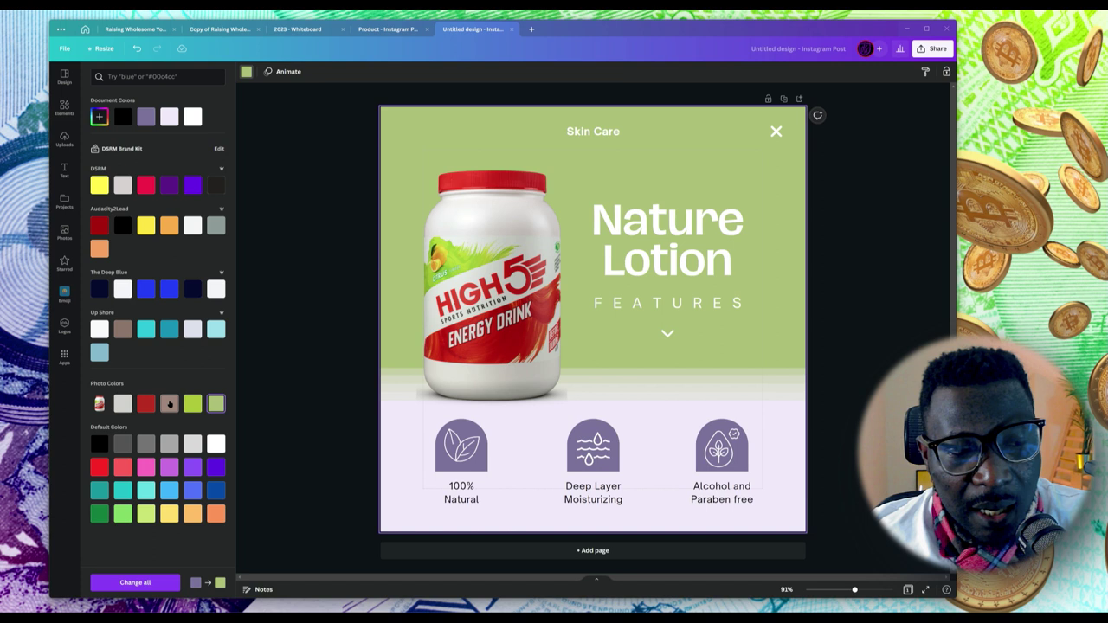
{"action": "left_click", "coordinate": [169, 404]}
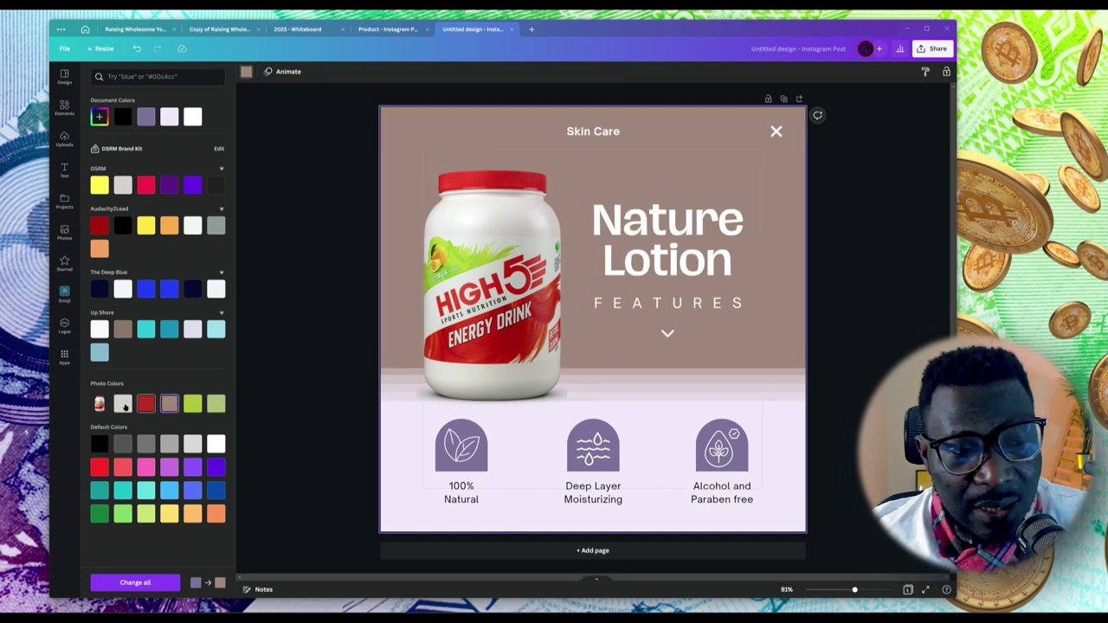
{"action": "left_click", "coordinate": [122, 404]}
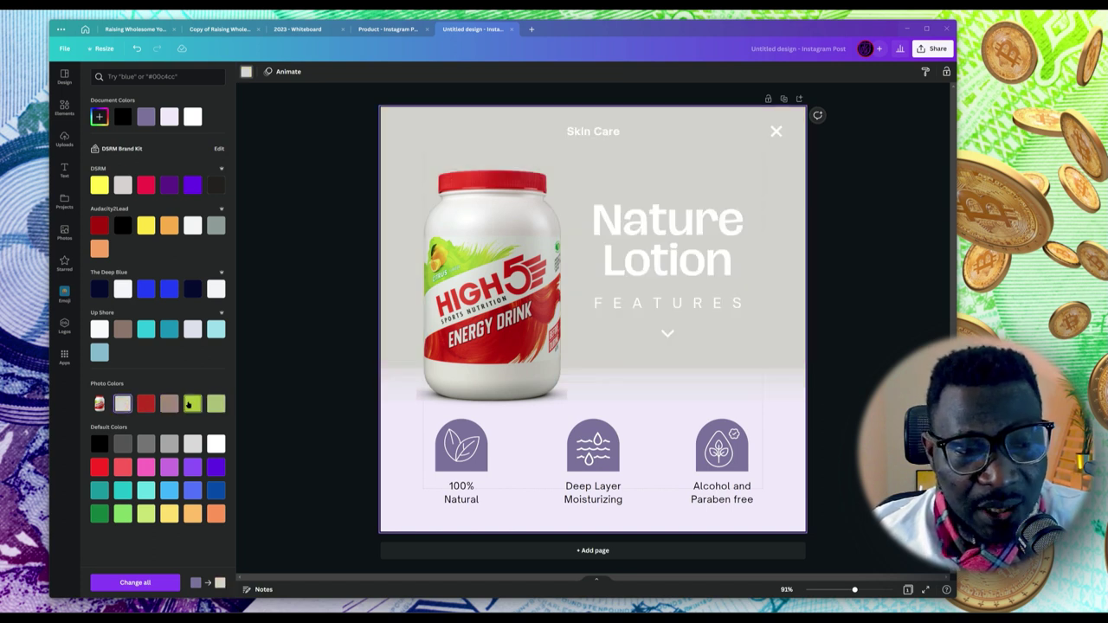
{"action": "left_click", "coordinate": [191, 404]}
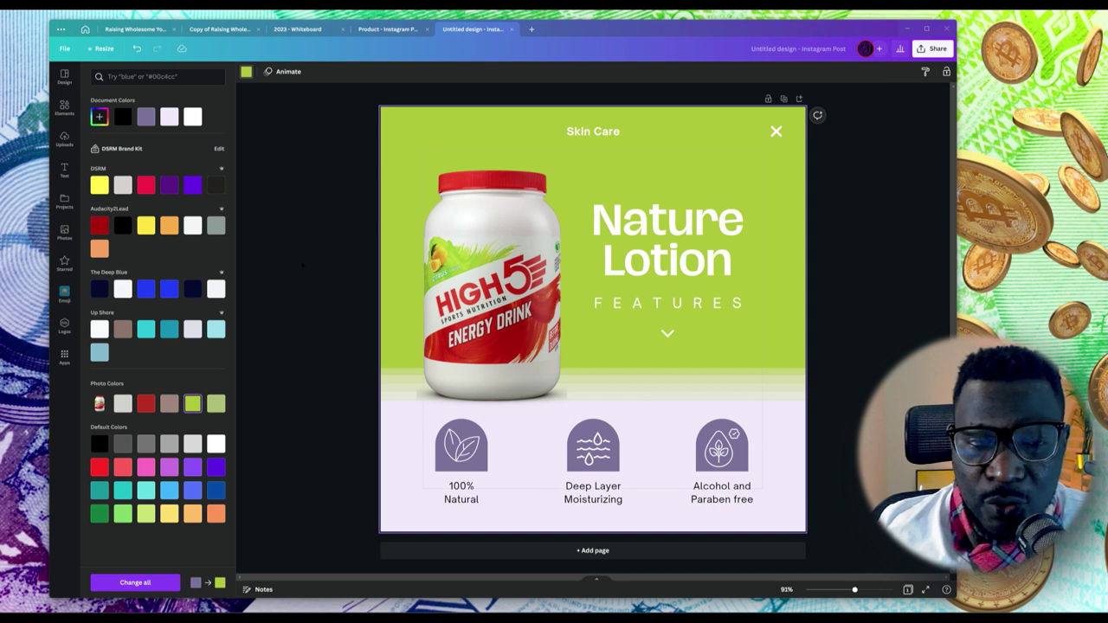
{"action": "left_click", "coordinate": [665, 247]}
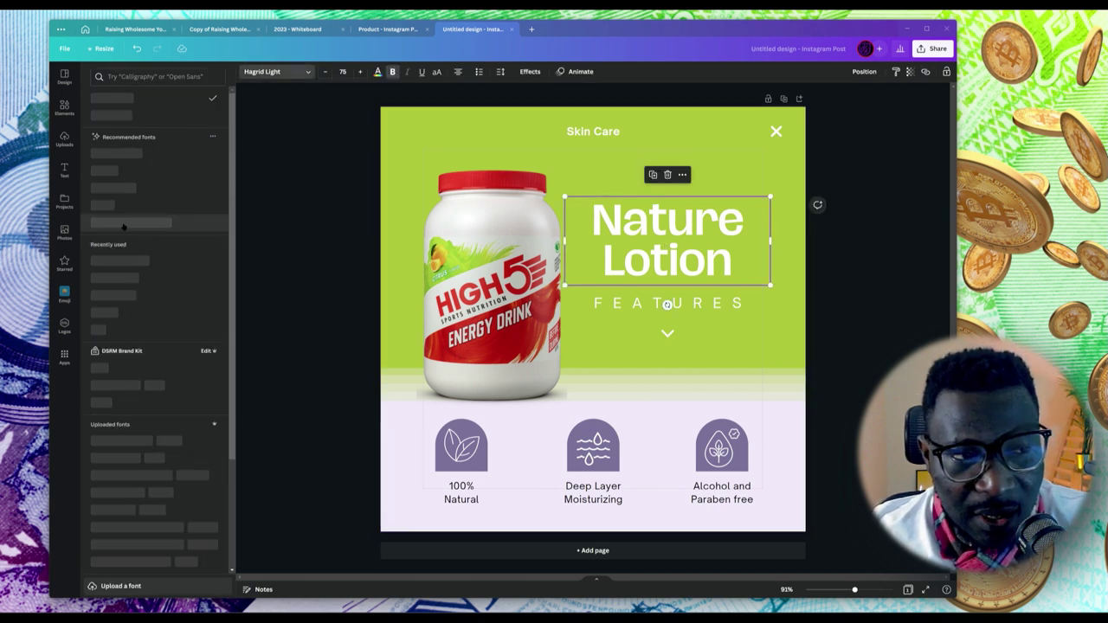
Step: Make the heading italic Anton wrapped onto two lines, reading 'ENERGISE YOUR LIFE'
{"action": "left_click", "coordinate": [100, 329]}
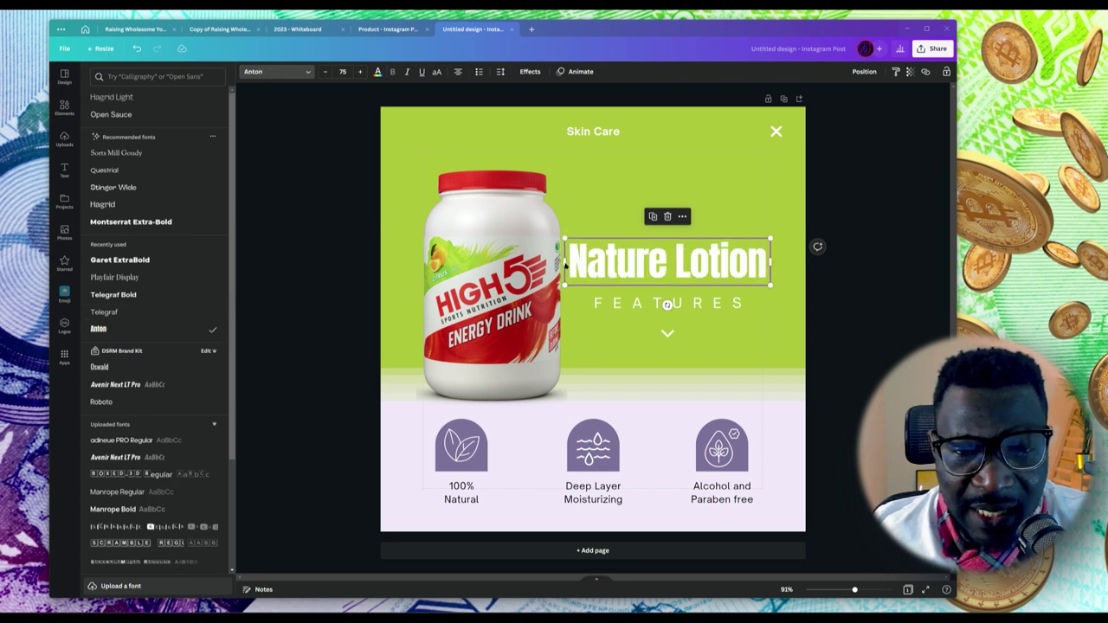
{"action": "left_click_drag", "start_coordinate": [564, 264], "coordinate": [647, 222]}
{"action": "key", "text": "ctrl+i"}
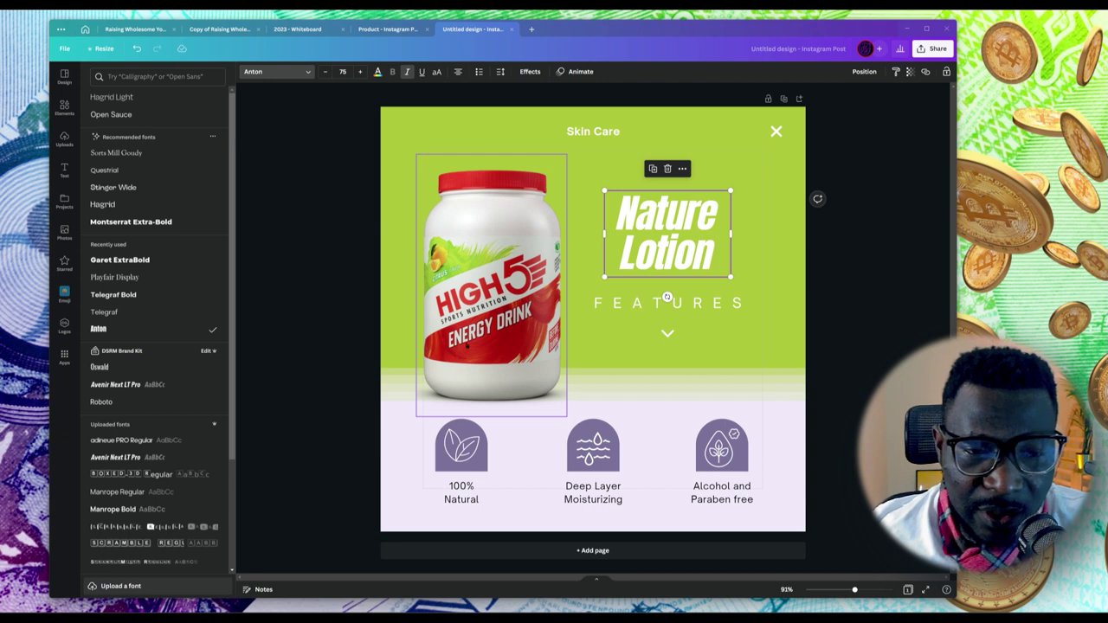
{"action": "double_click", "coordinate": [660, 216]}
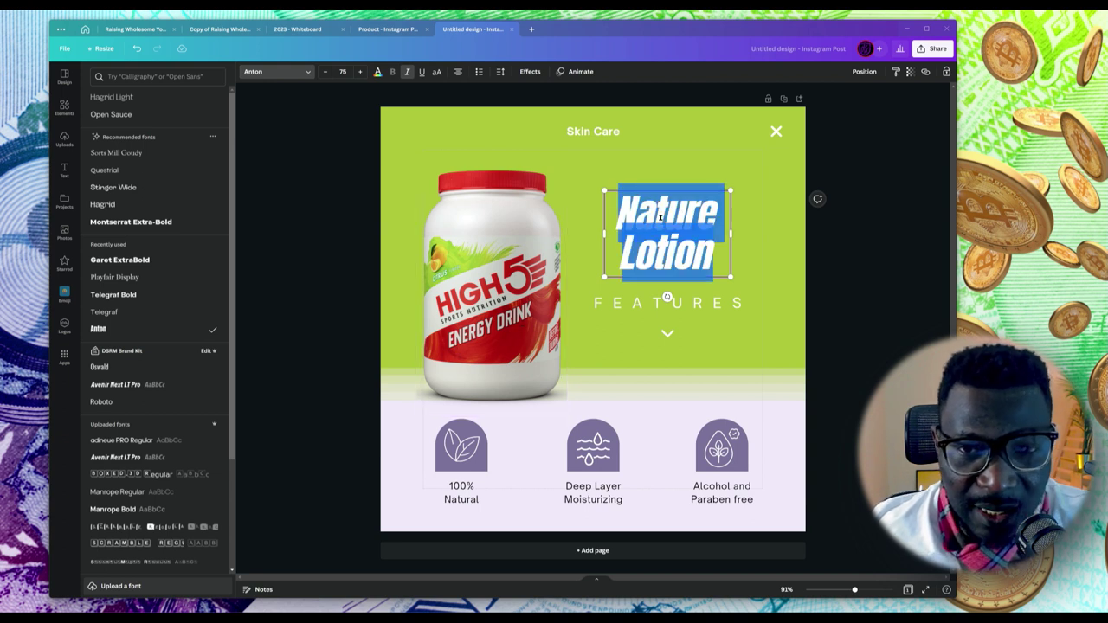
{"action": "type", "text": "Energise Your Life"}
{"action": "key", "text": "Escape"}
{"action": "key", "text": "ctrl+shift+k"}
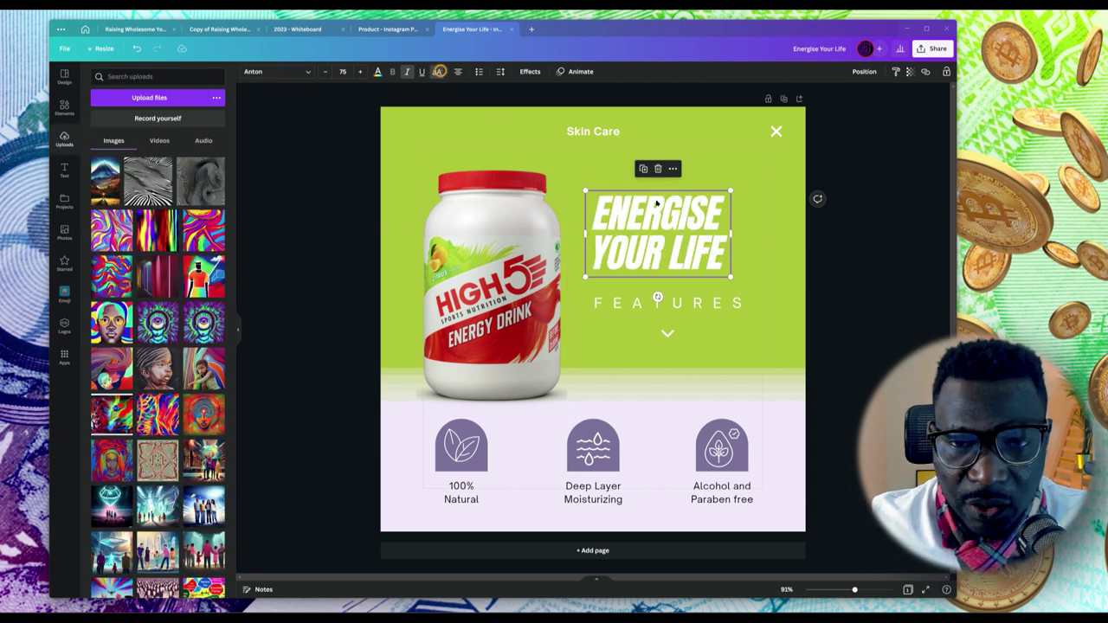
Step: Delete the FEATURES text and the small arrow below the heading
{"action": "left_click", "coordinate": [695, 303]}
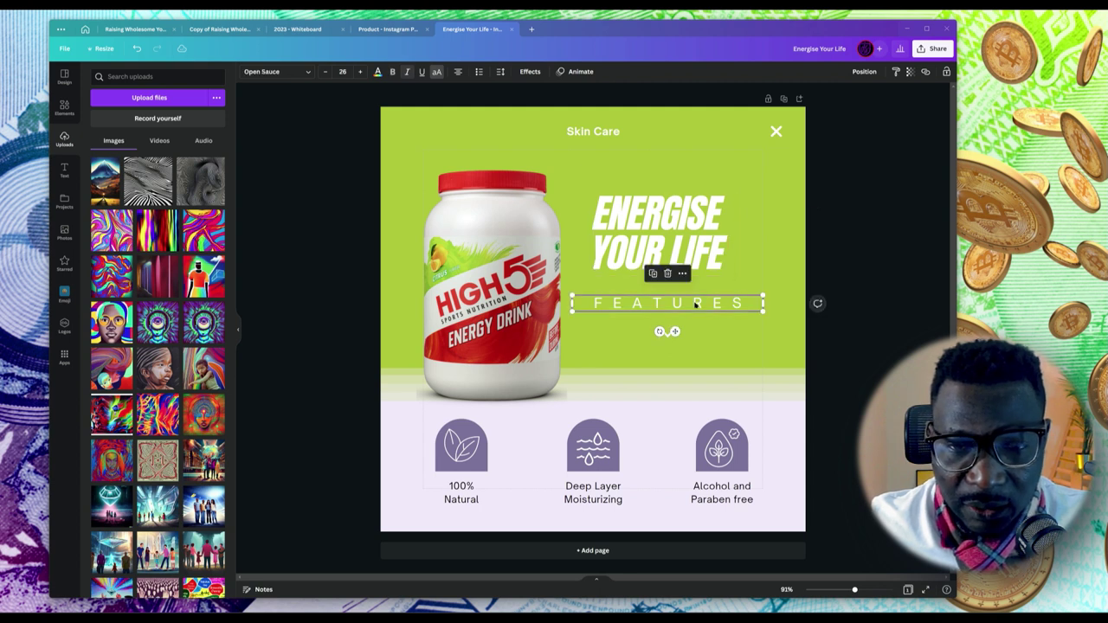
{"action": "left_click", "coordinate": [667, 273]}
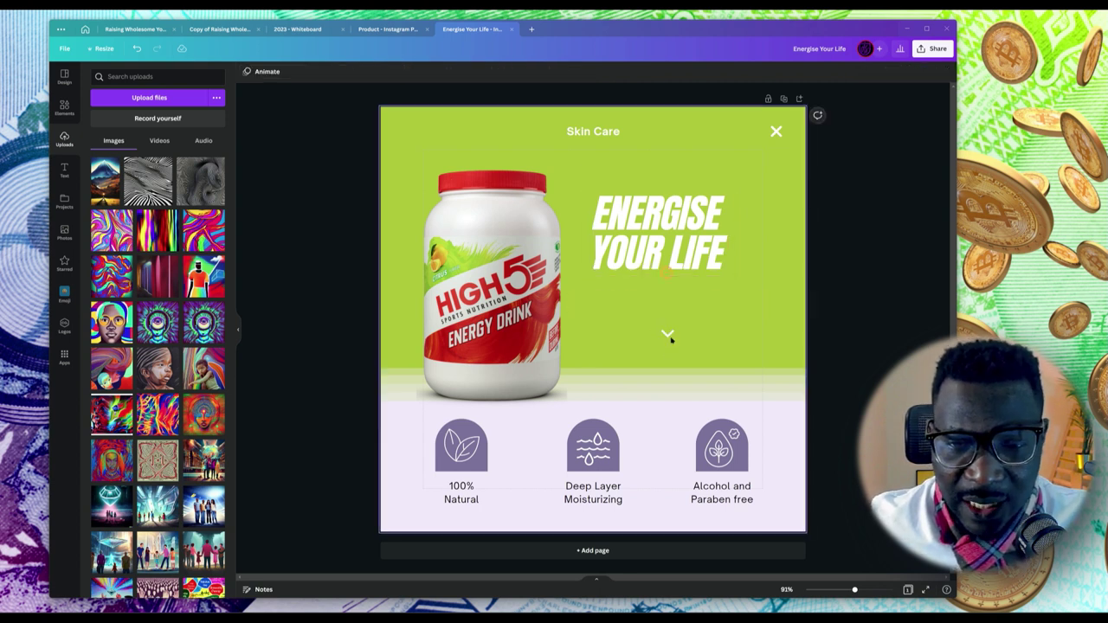
{"action": "left_click", "coordinate": [666, 329]}
{"action": "left_click", "coordinate": [667, 308]}
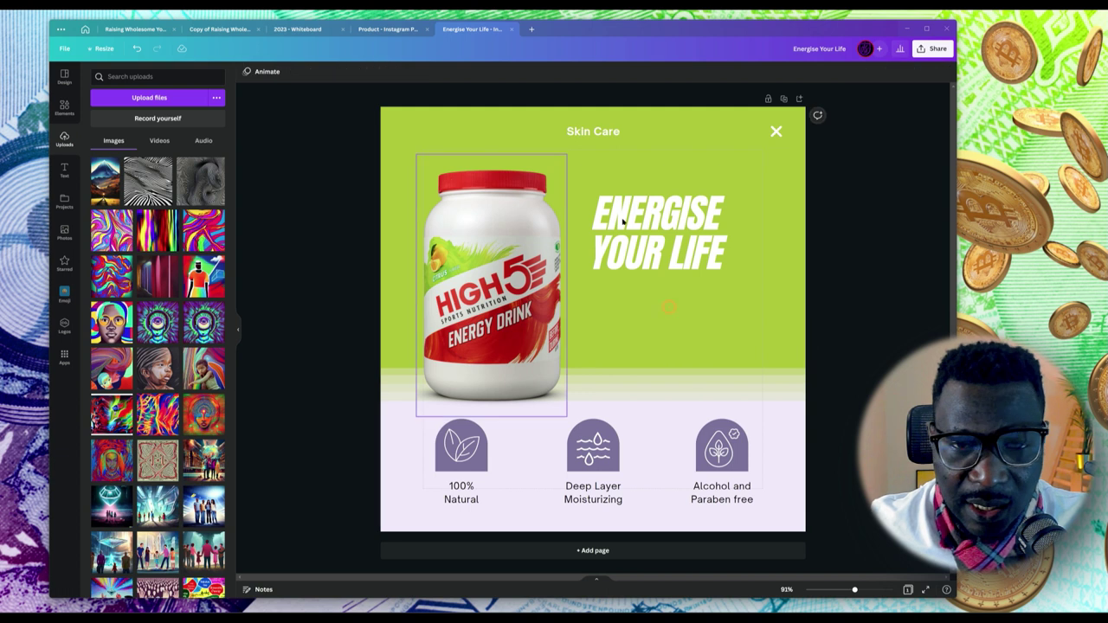
Step: Nudge 100% Natural upward and change 'Moisturizing' to 'Energizing'
{"action": "left_click", "coordinate": [463, 450]}
{"action": "left_click", "coordinate": [461, 486]}
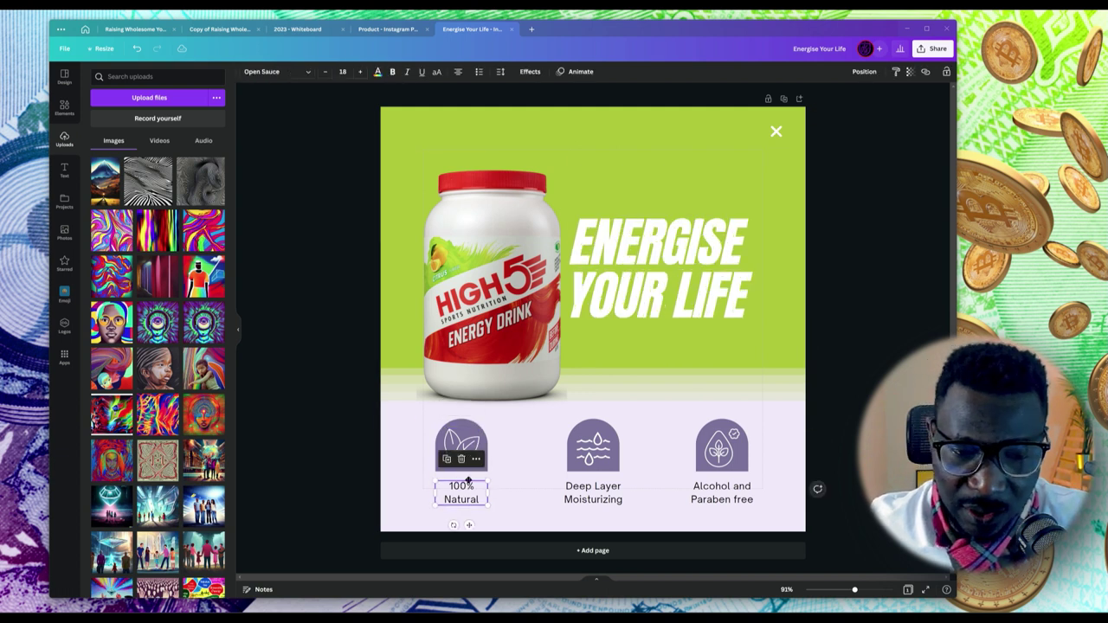
{"action": "left_click_drag", "start_coordinate": [461, 487], "coordinate": [465, 479]}
{"action": "double_click", "coordinate": [597, 498]}
{"action": "type", "text": "Ene"}
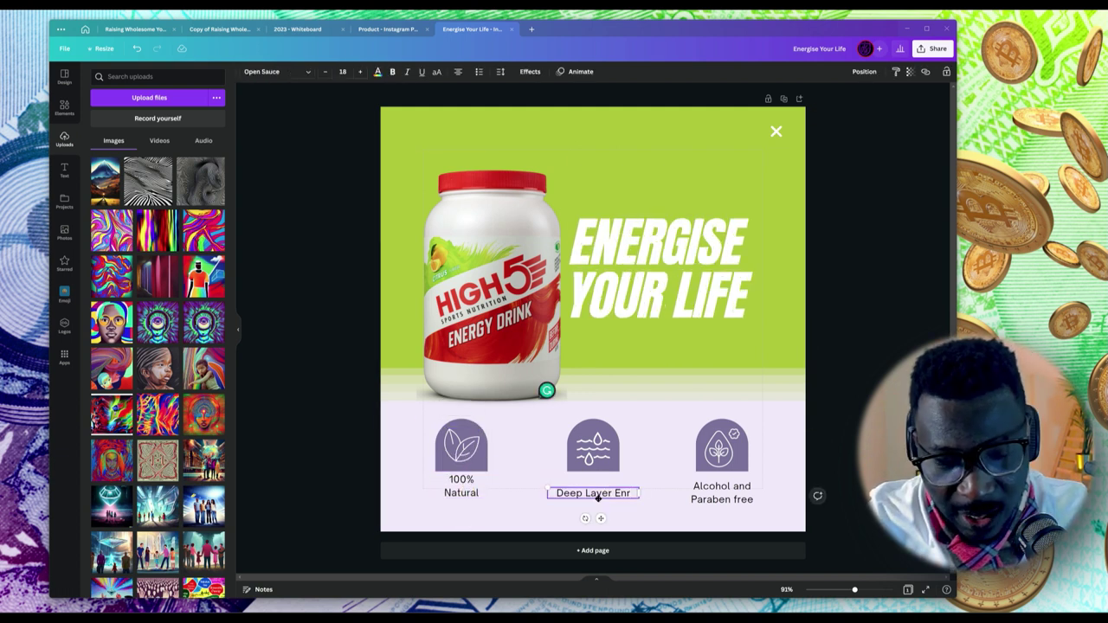
{"action": "type", "text": "rgi"}
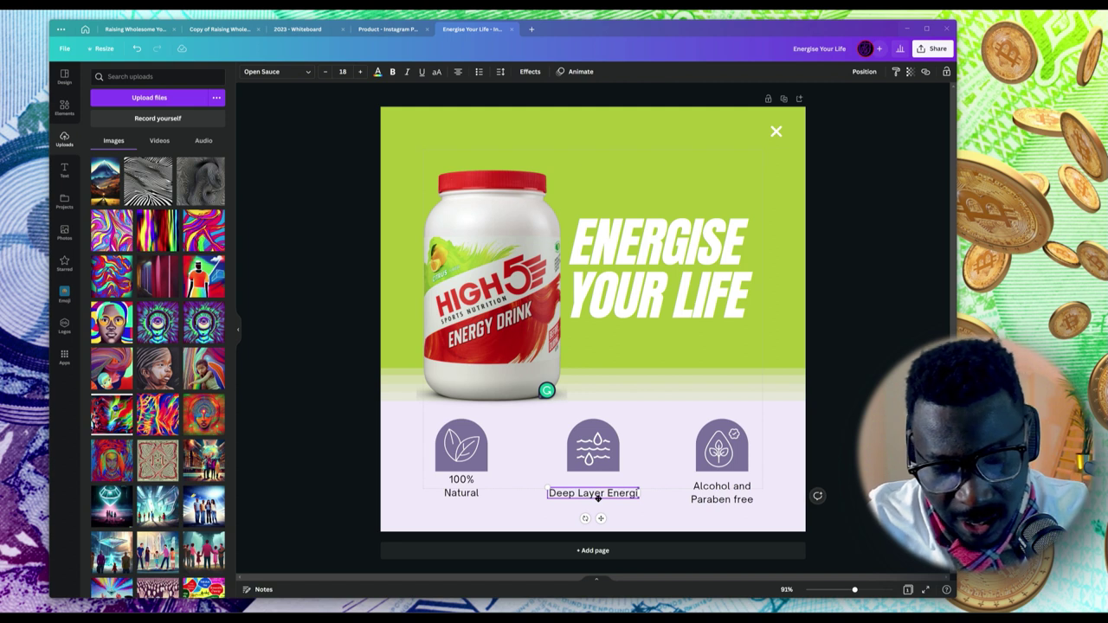
{"action": "type", "text": "zing"}
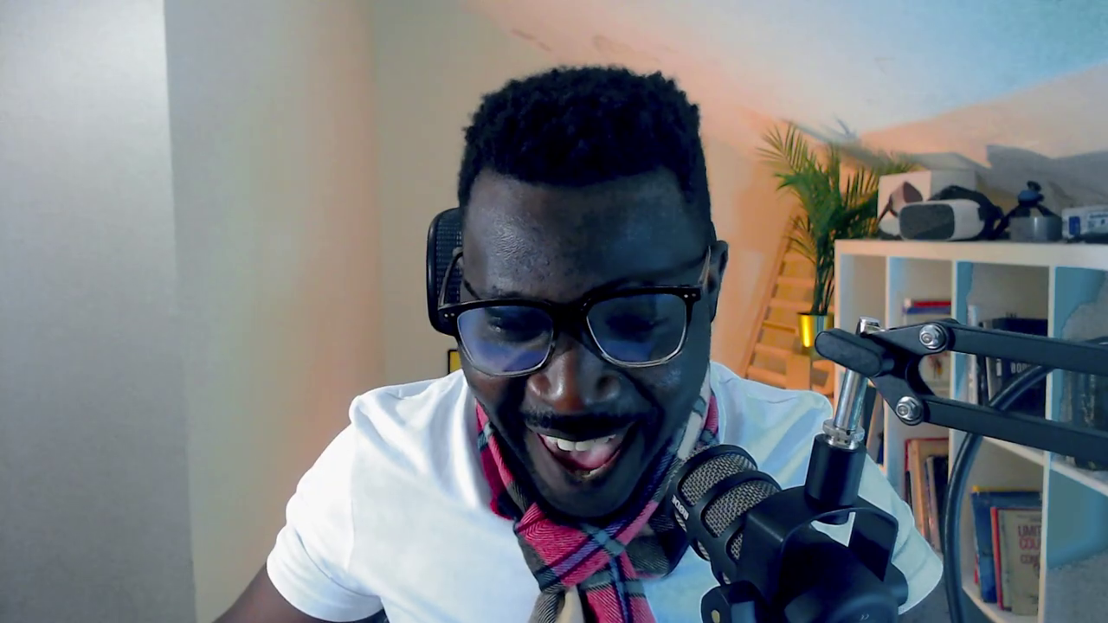
Step: Replace 'Paraben' in the third caption, rewording it toward 'Alcohol and Sugar Free'
{"action": "left_click", "coordinate": [743, 505]}
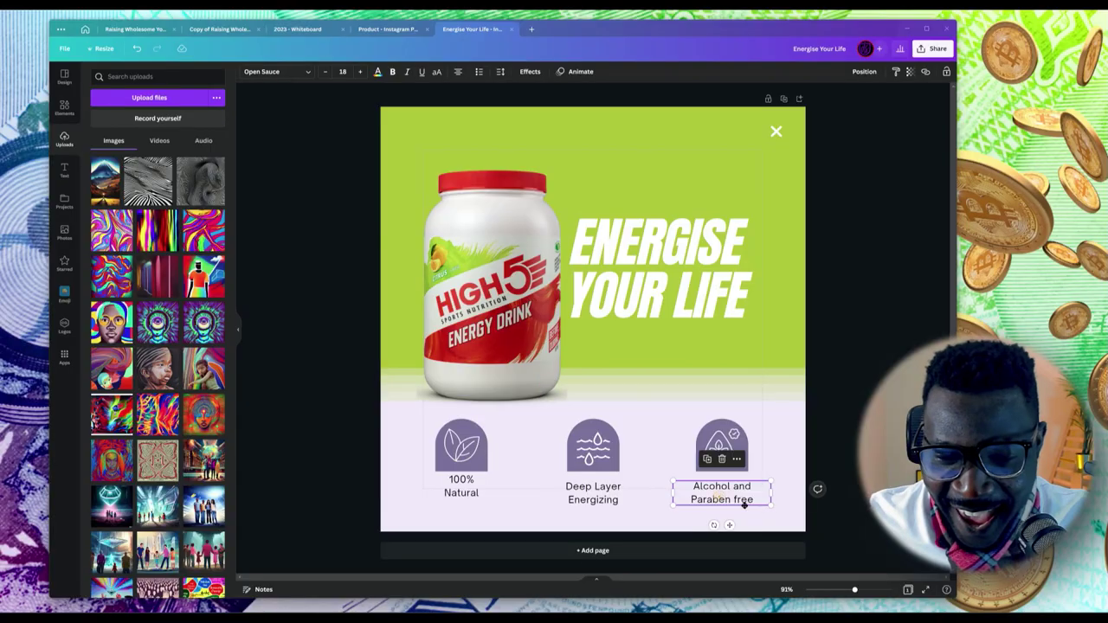
{"action": "left_click", "coordinate": [743, 505]}
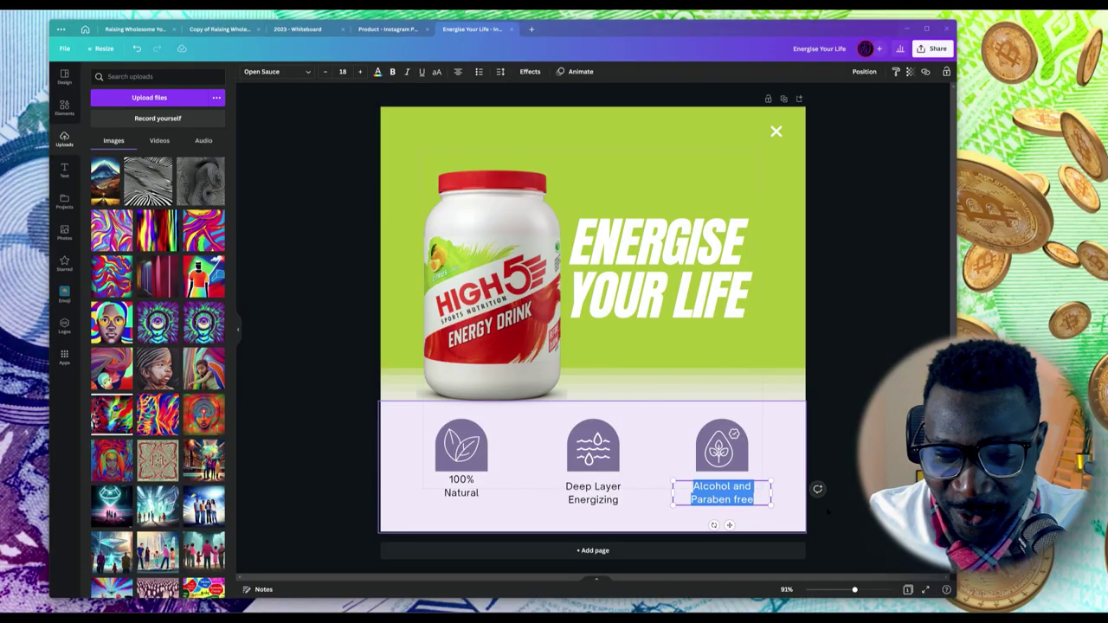
{"action": "double_click", "coordinate": [703, 499]}
{"action": "key", "text": "BackSpace"}
{"action": "type", "text": "Sul"}
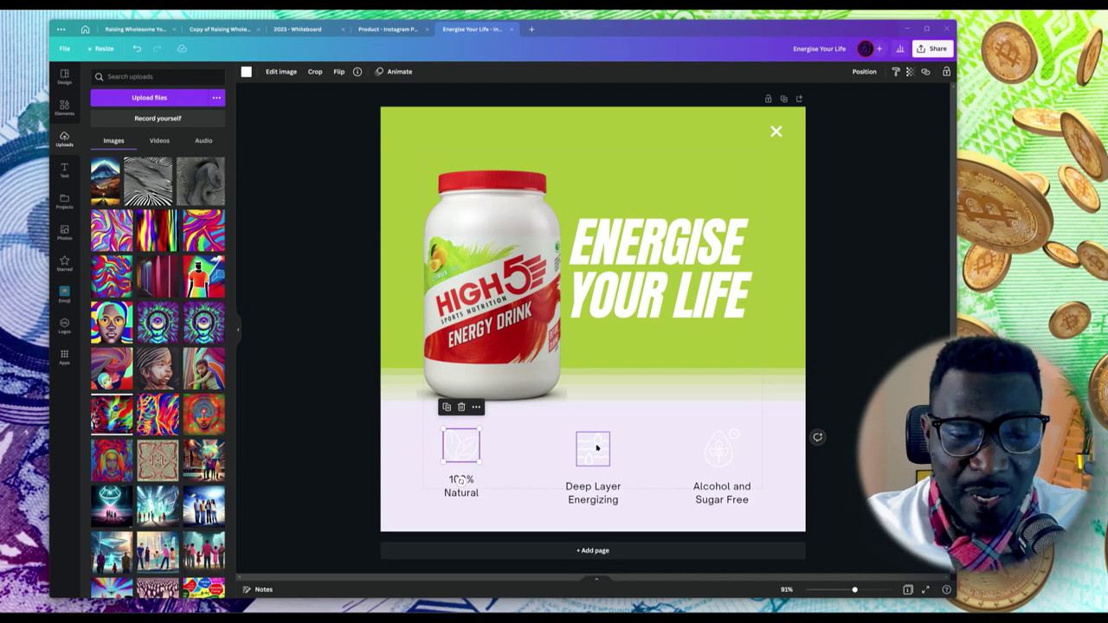
Step: Raise the 100% Natural, Deep Layer Energizing and Alcohol and Sugar Free captions slightly
{"action": "left_click", "coordinate": [595, 448], "text": "shift"}
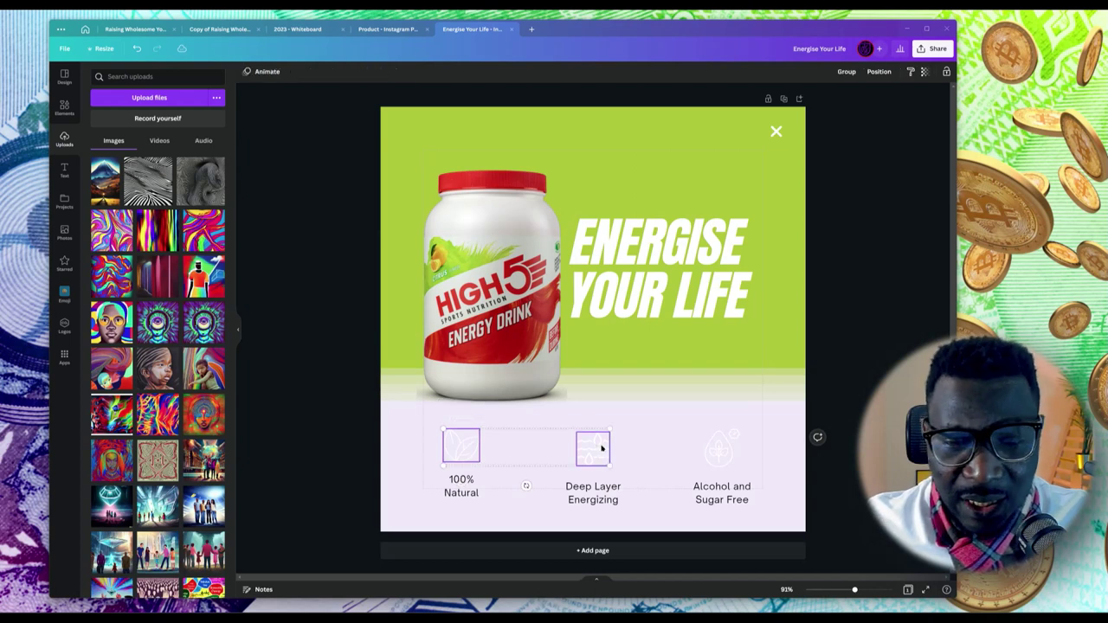
{"action": "left_click", "coordinate": [722, 449], "text": "shift"}
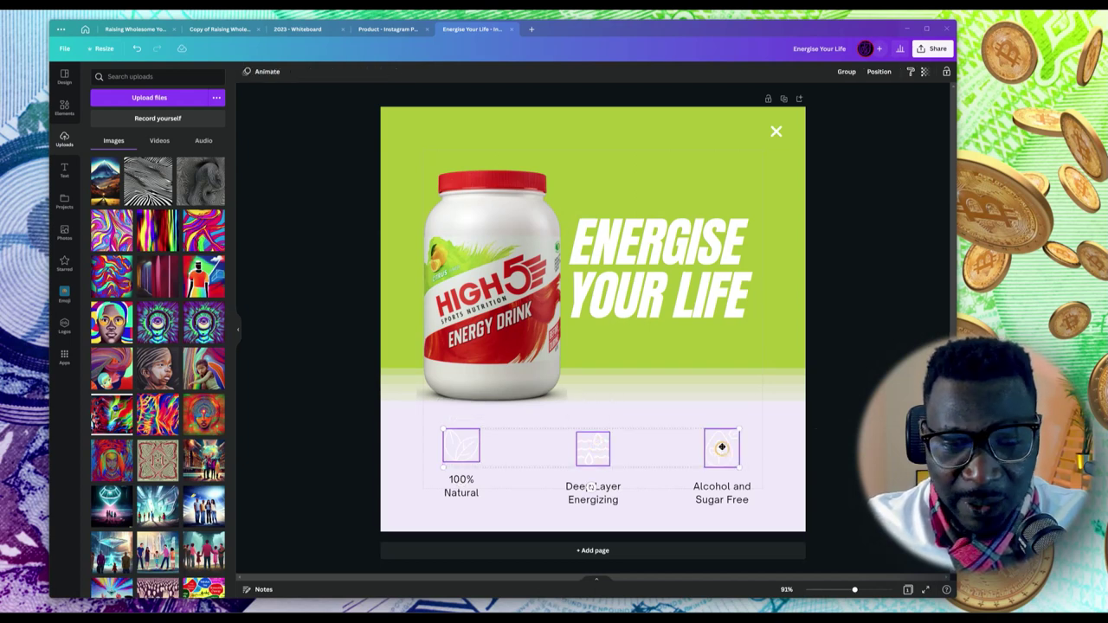
{"action": "left_click", "coordinate": [308, 423]}
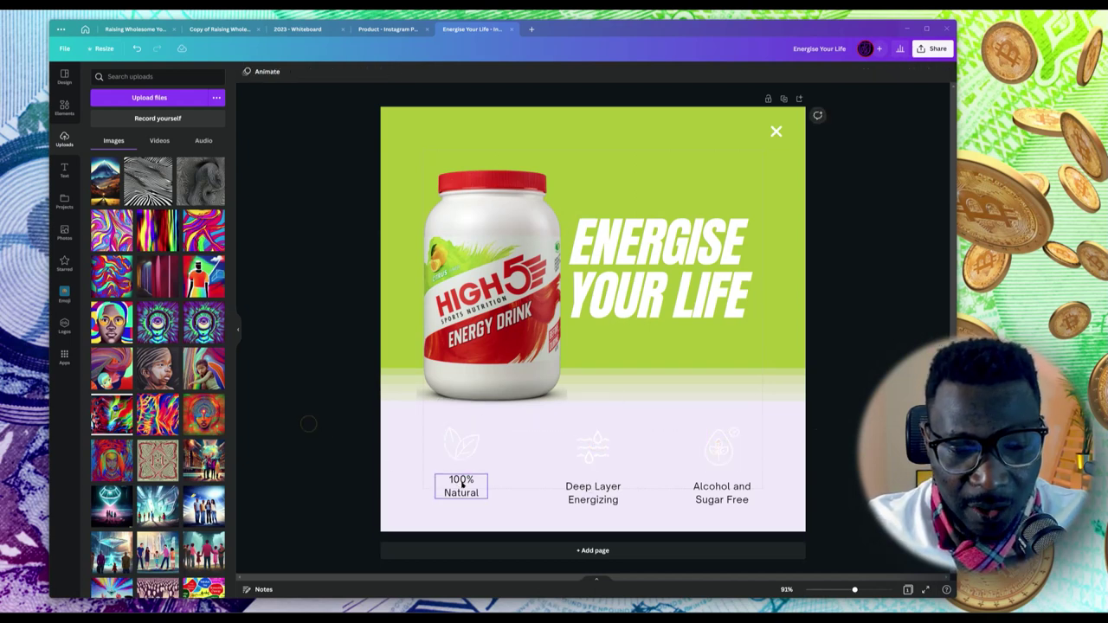
{"action": "left_click", "coordinate": [460, 485]}
{"action": "left_click_drag", "start_coordinate": [461, 485], "coordinate": [462, 480]}
{"action": "left_click", "coordinate": [568, 486]}
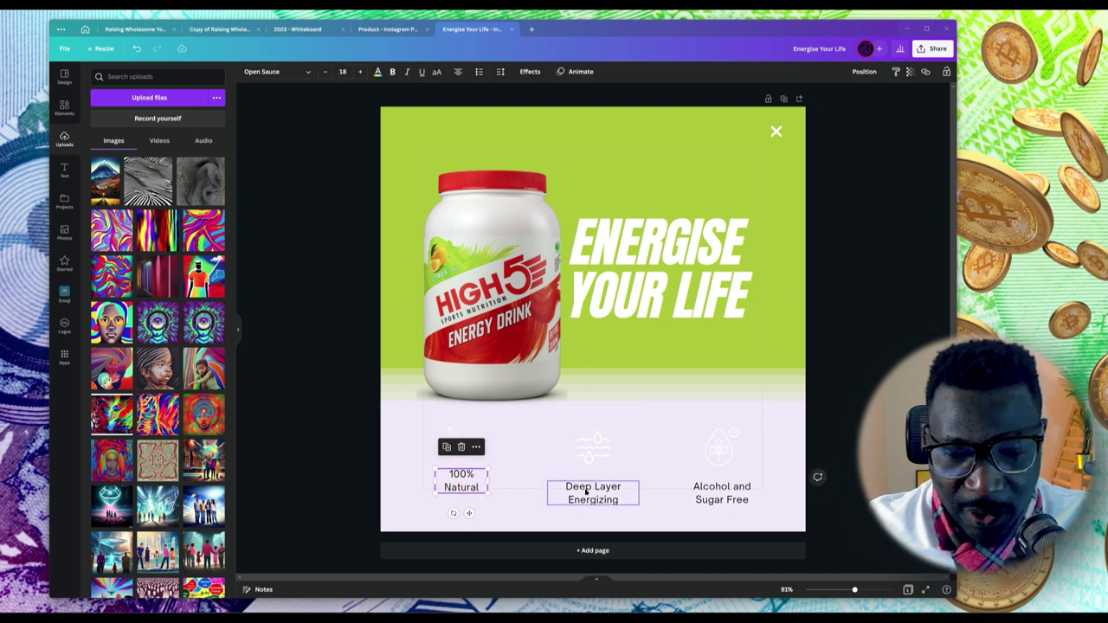
{"action": "left_click_drag", "start_coordinate": [567, 487], "coordinate": [588, 482]}
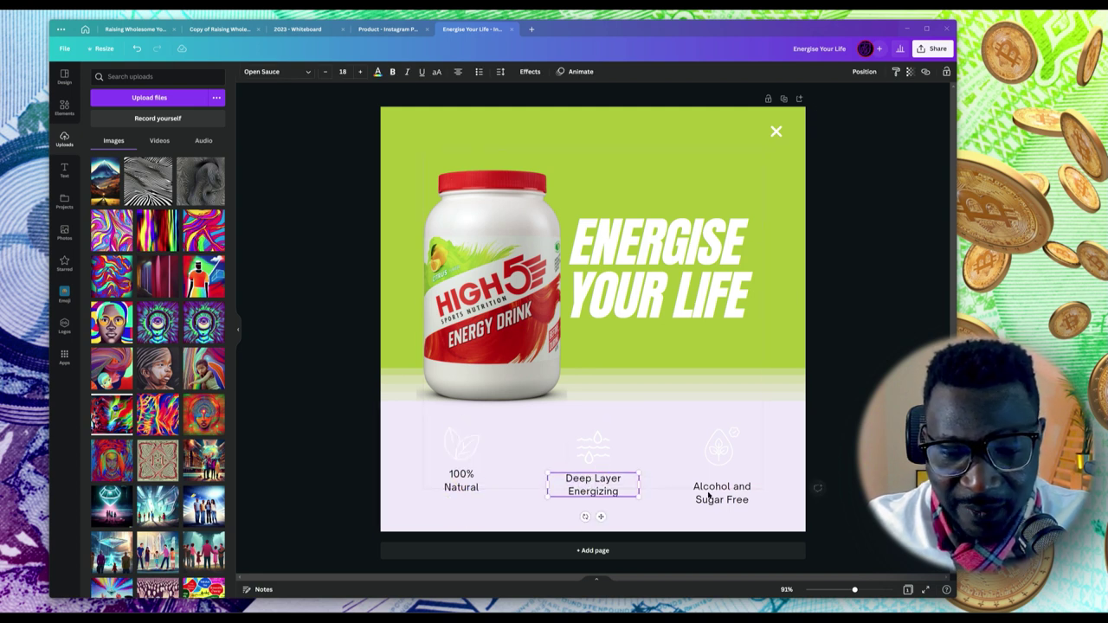
{"action": "left_click_drag", "start_coordinate": [720, 489], "coordinate": [722, 477]}
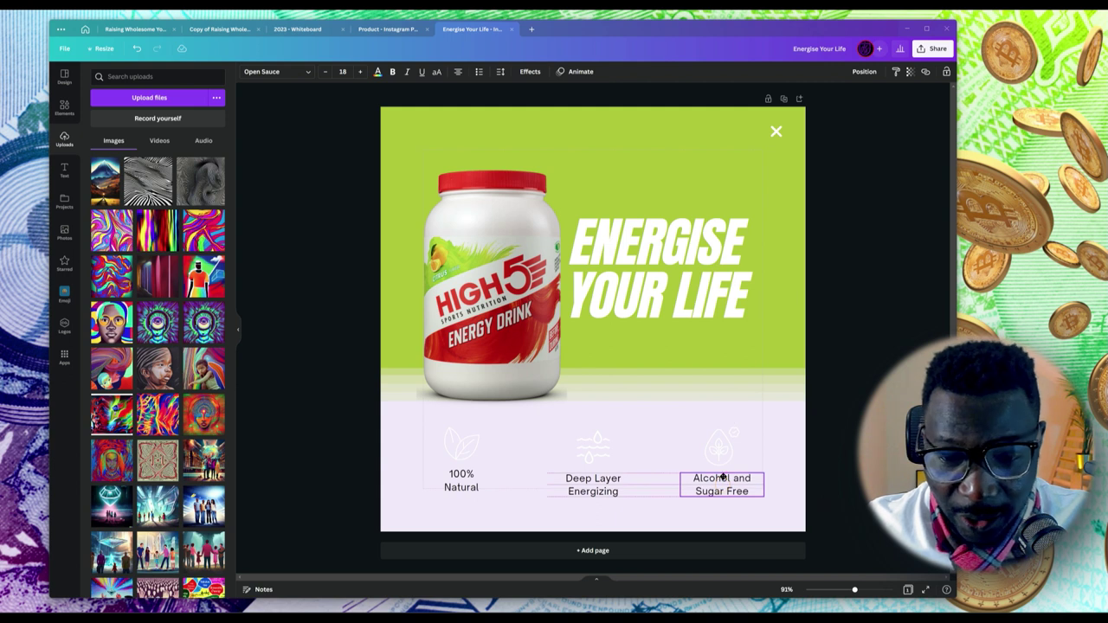
Step: Align the three captions on a common middle line
{"action": "left_click", "coordinate": [459, 482], "text": "shift"}
{"action": "left_click", "coordinate": [585, 478], "text": "shift"}
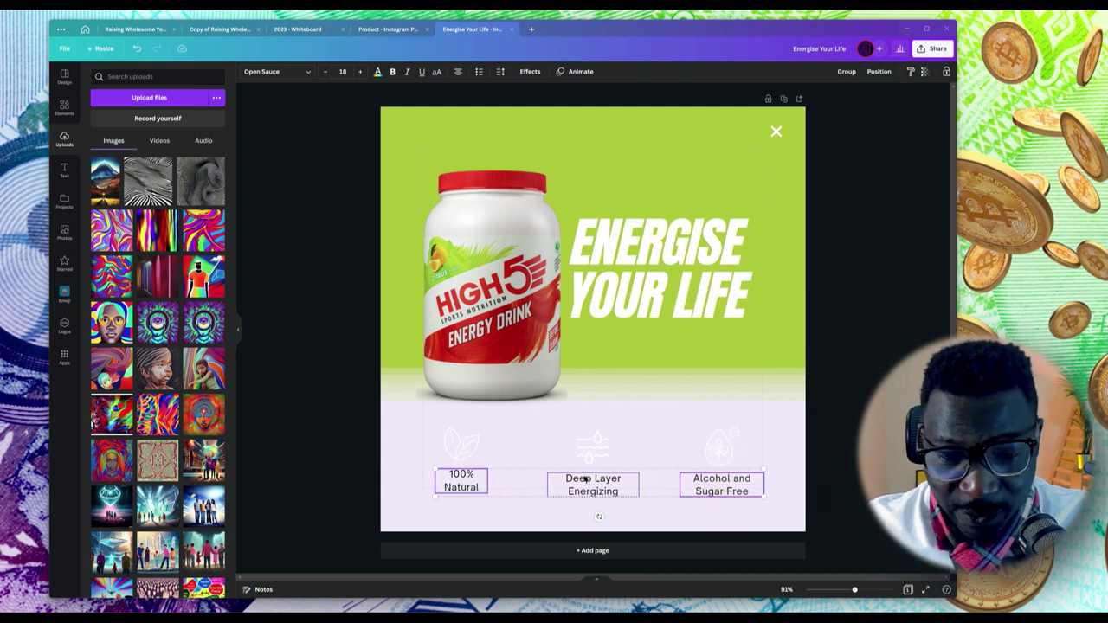
{"action": "left_click", "coordinate": [878, 70]}
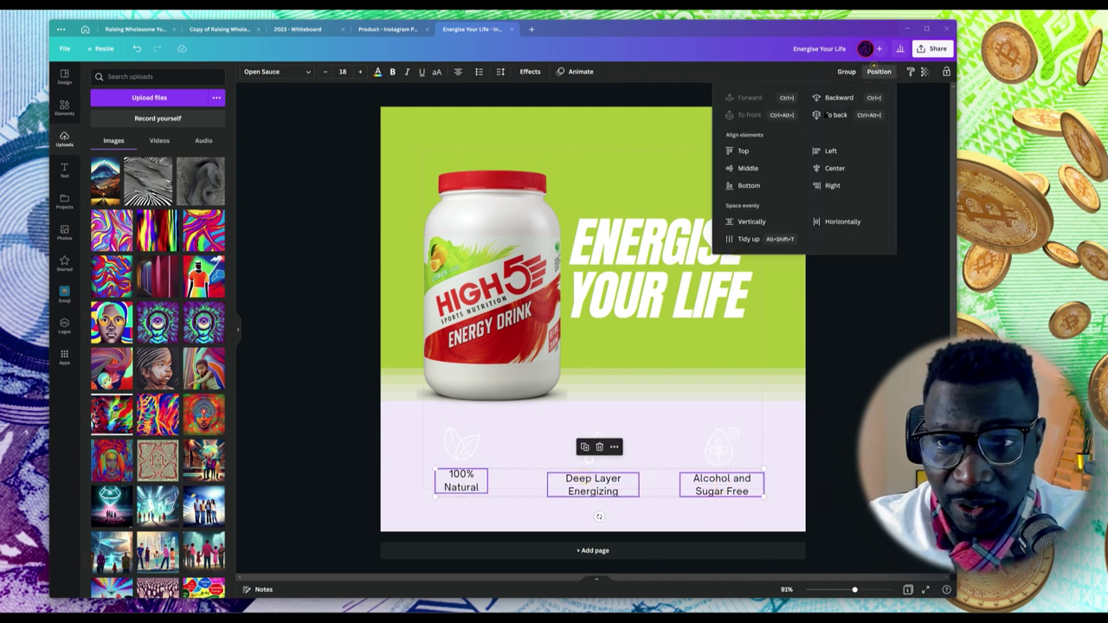
{"action": "left_click", "coordinate": [748, 168]}
{"action": "key", "text": "Escape"}
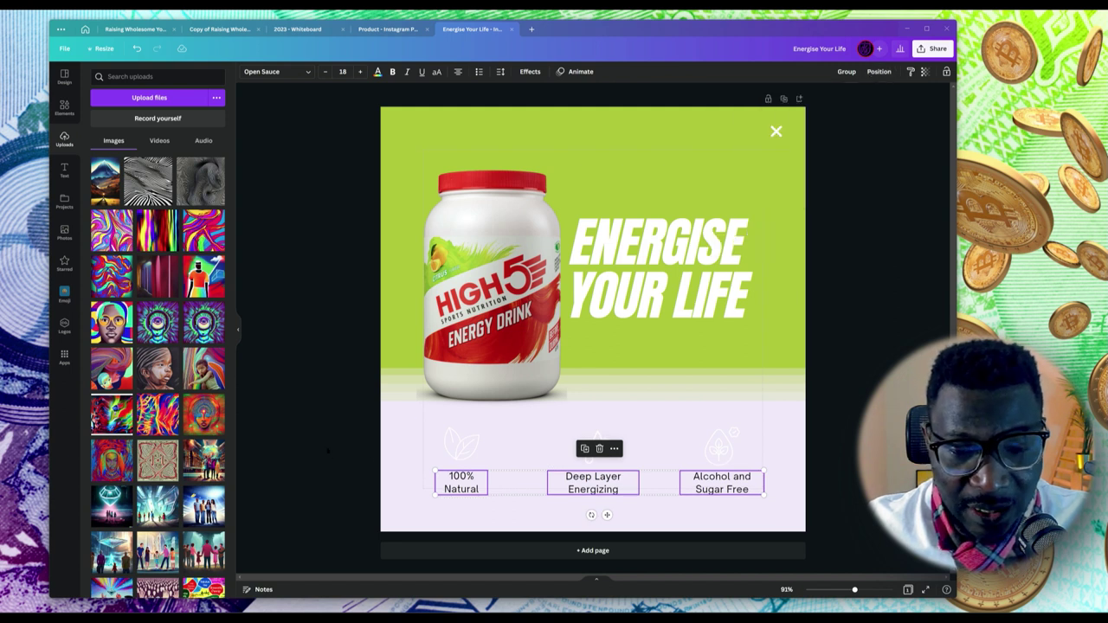
{"action": "left_click", "coordinate": [327, 449]}
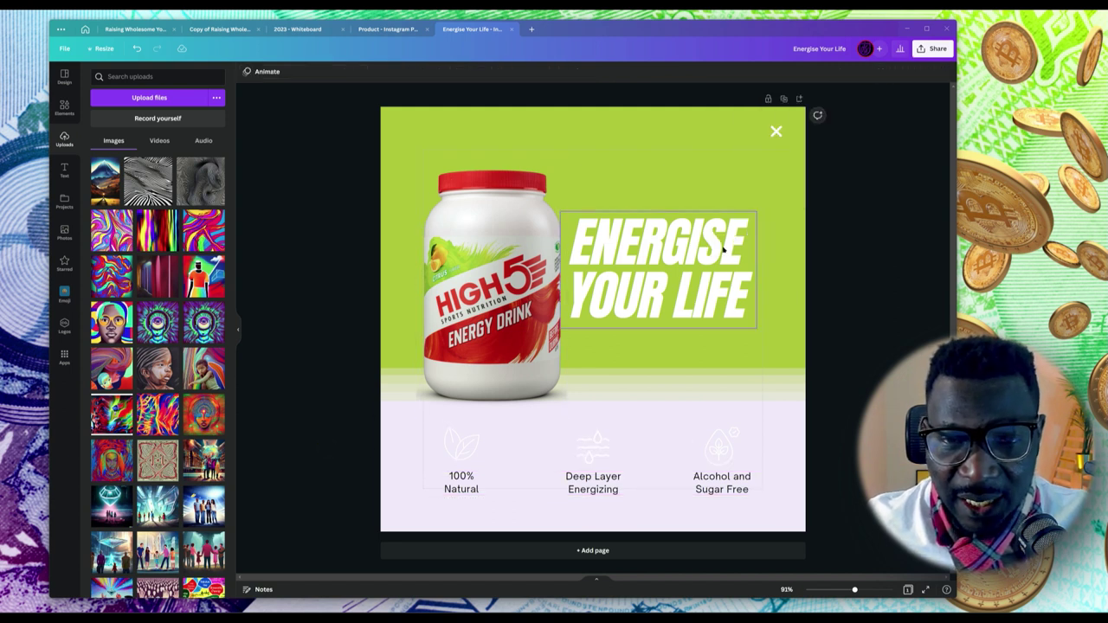
Step: Make the lilac lower panel light grey
{"action": "left_click", "coordinate": [411, 422]}
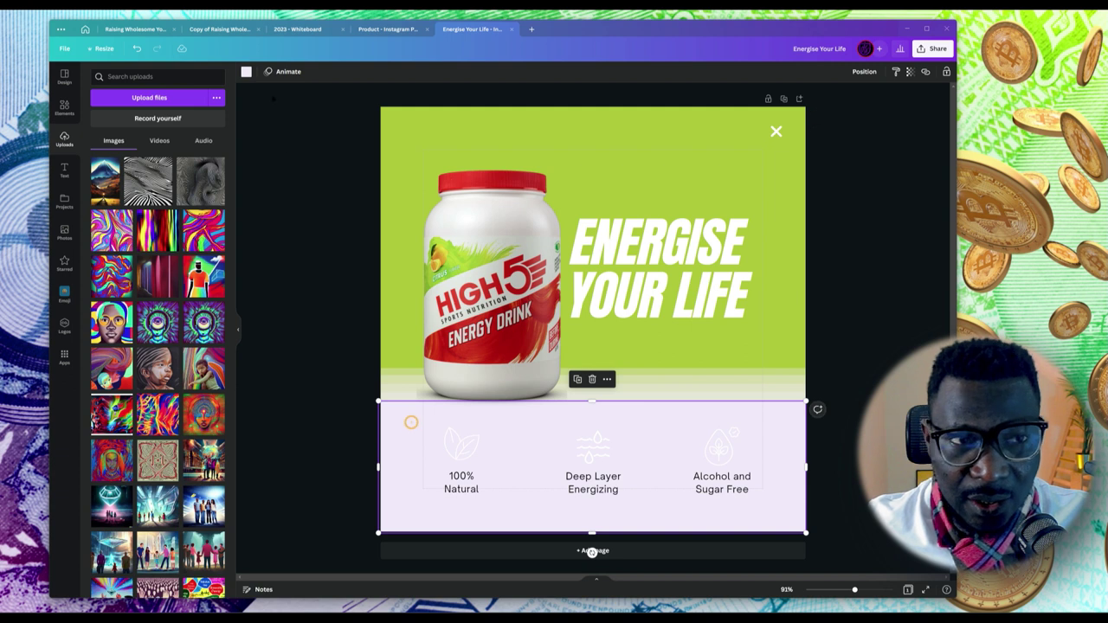
{"action": "left_click", "coordinate": [247, 71]}
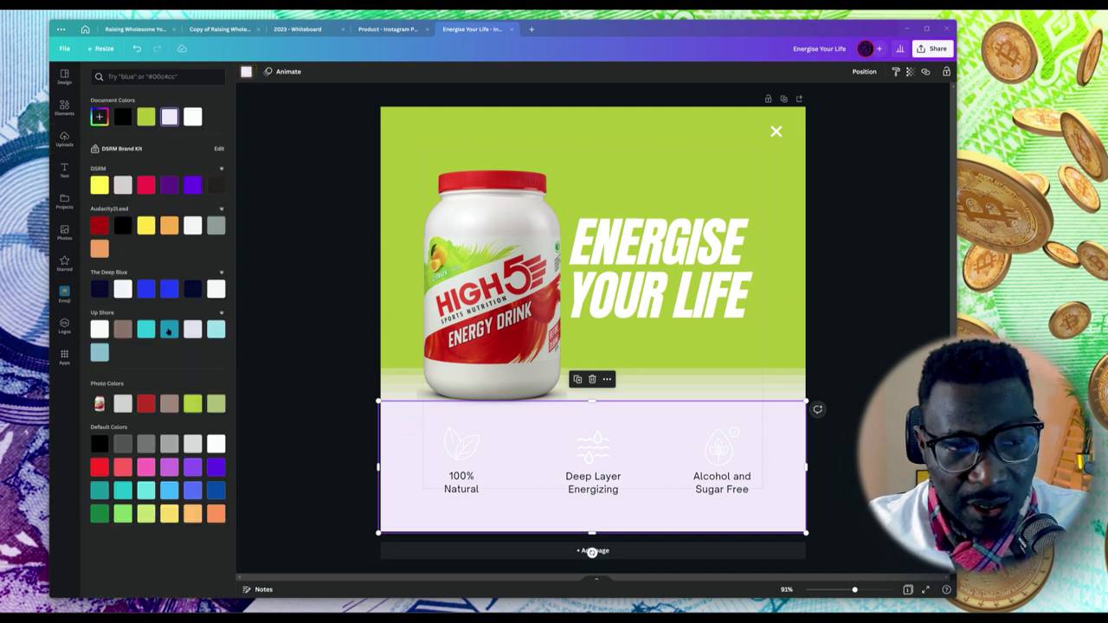
{"action": "left_click", "coordinate": [122, 403]}
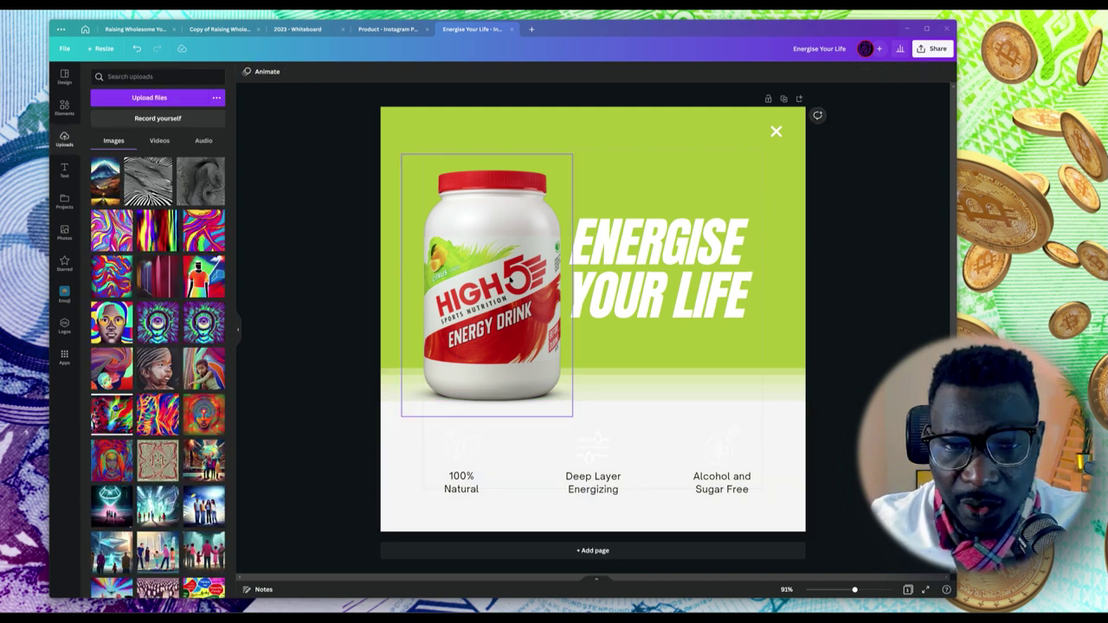
Step: Give the ENERGISE YOUR LIFE title a black shadow with blur 64 and transparency 24
{"action": "left_click", "coordinate": [658, 274]}
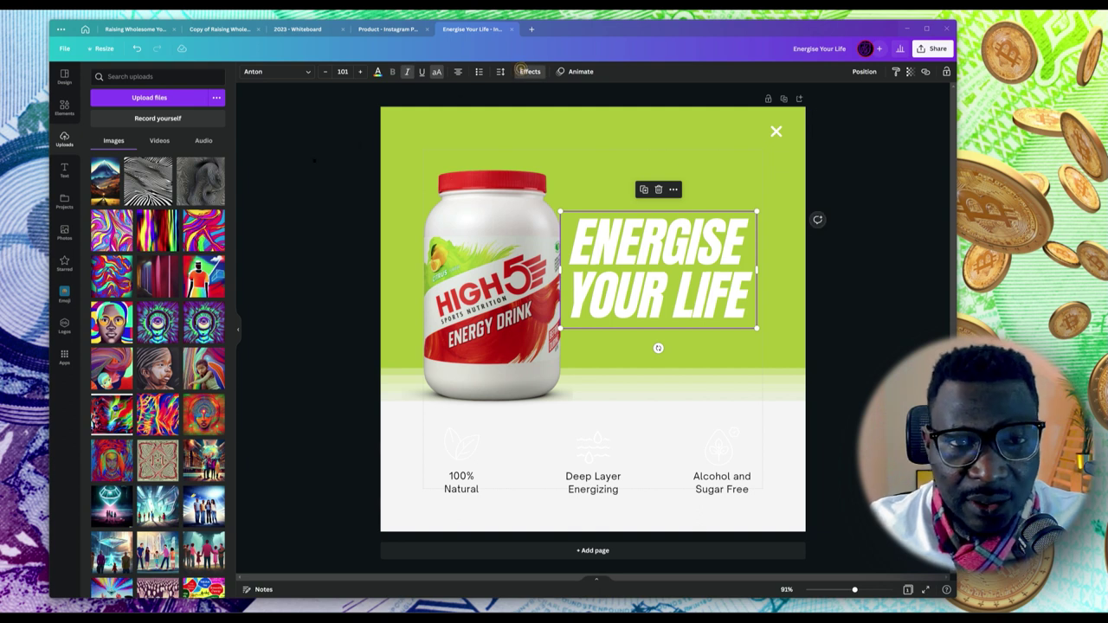
{"action": "left_click", "coordinate": [527, 71]}
{"action": "left_click", "coordinate": [156, 130]}
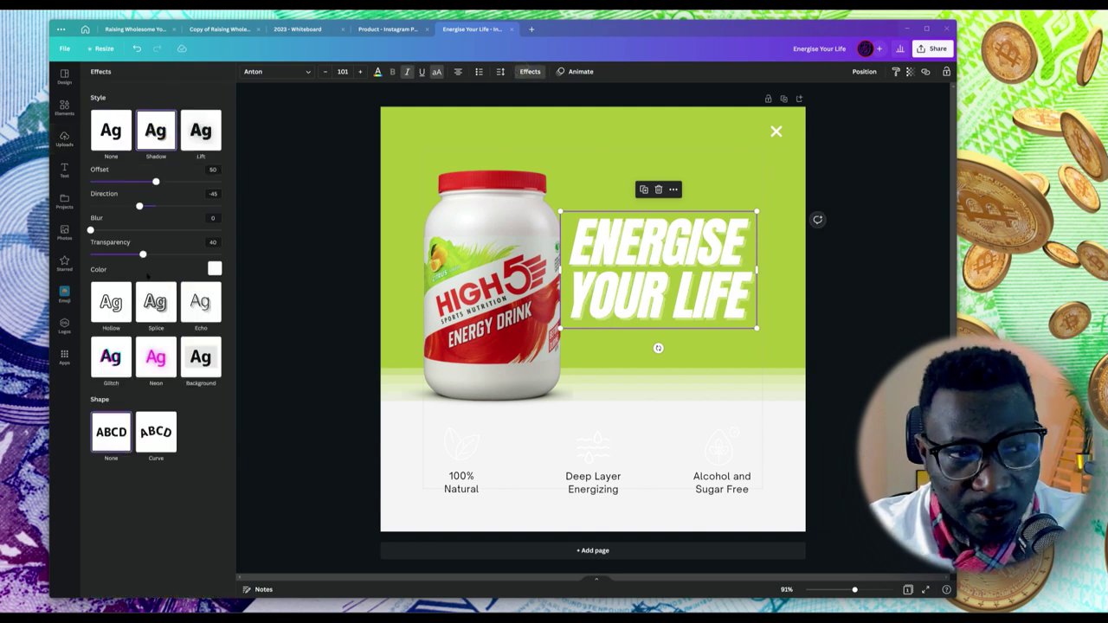
{"action": "left_click", "coordinate": [214, 269]}
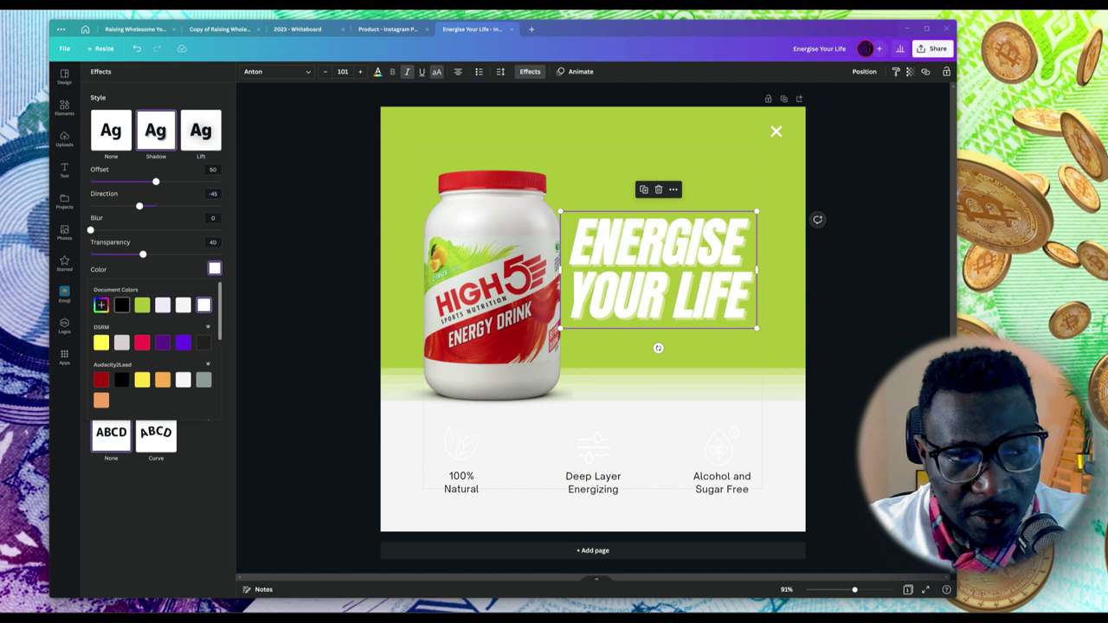
{"action": "left_click", "coordinate": [121, 305]}
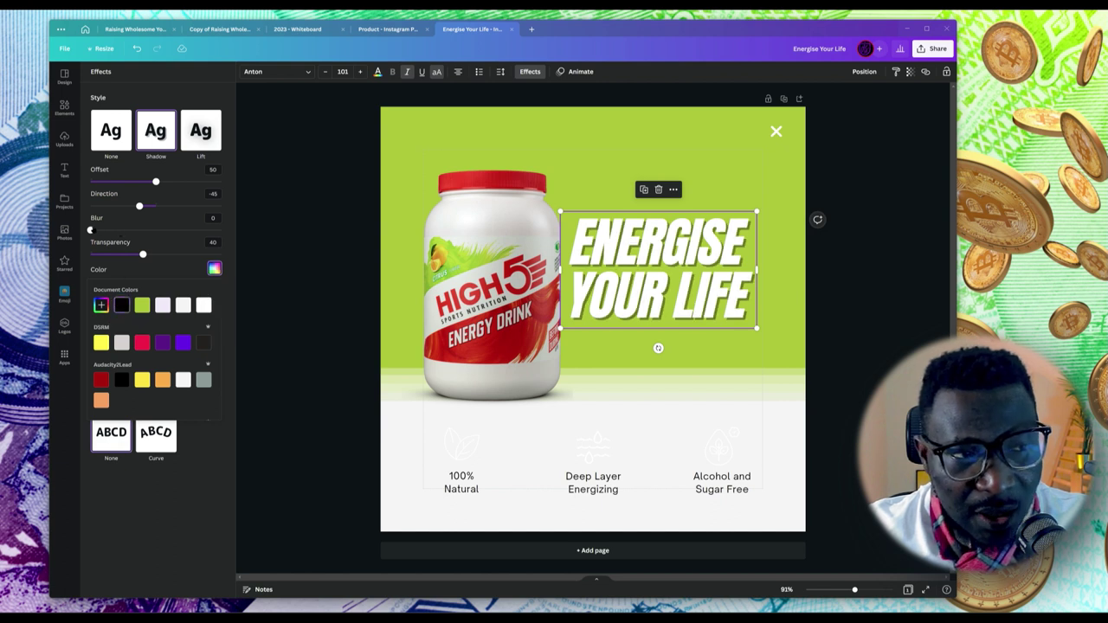
{"action": "left_click", "coordinate": [90, 229]}
{"action": "left_click_drag", "start_coordinate": [90, 230], "coordinate": [120, 254]}
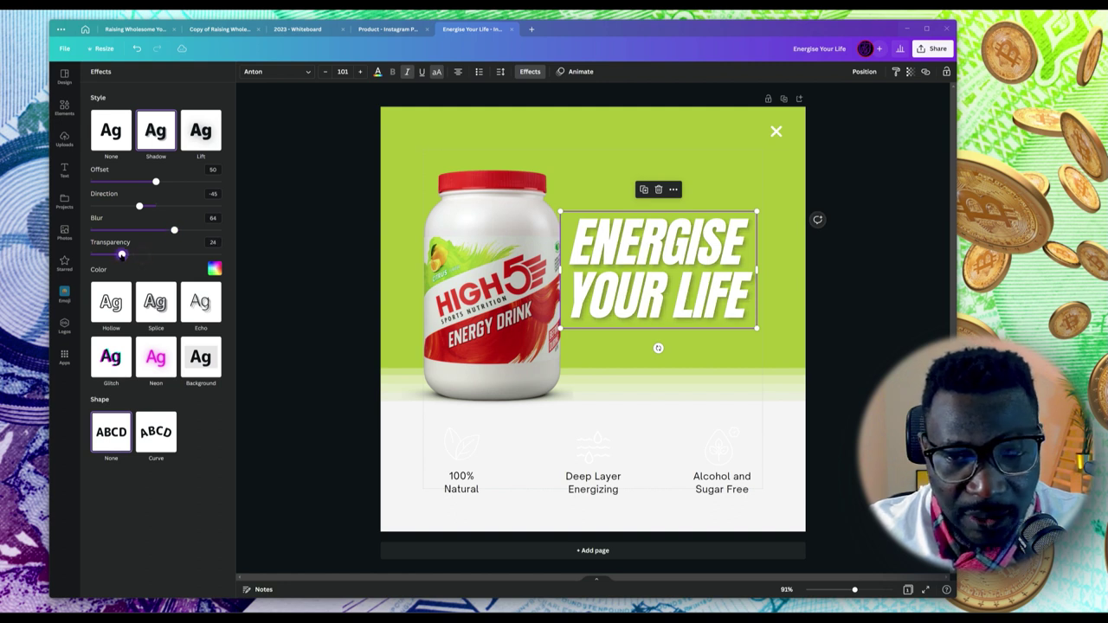
{"action": "key", "text": "Escape"}
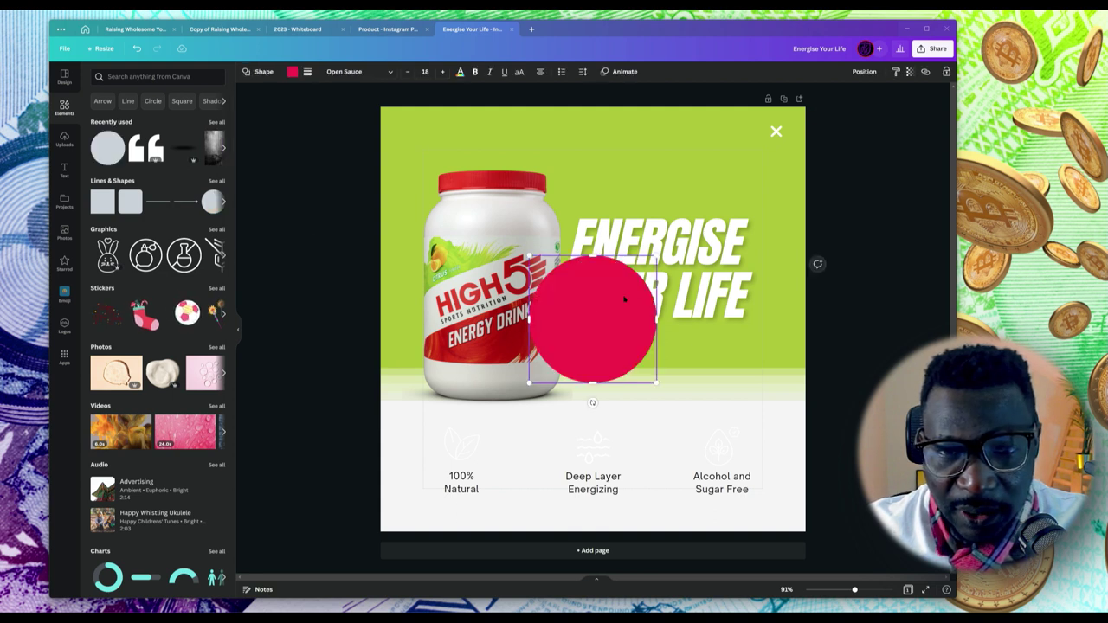
Step: Shrink the red circle to icon size and place it behind the Alcohol and Sugar Free icon
{"action": "left_click_drag", "start_coordinate": [651, 259], "coordinate": [569, 343]}
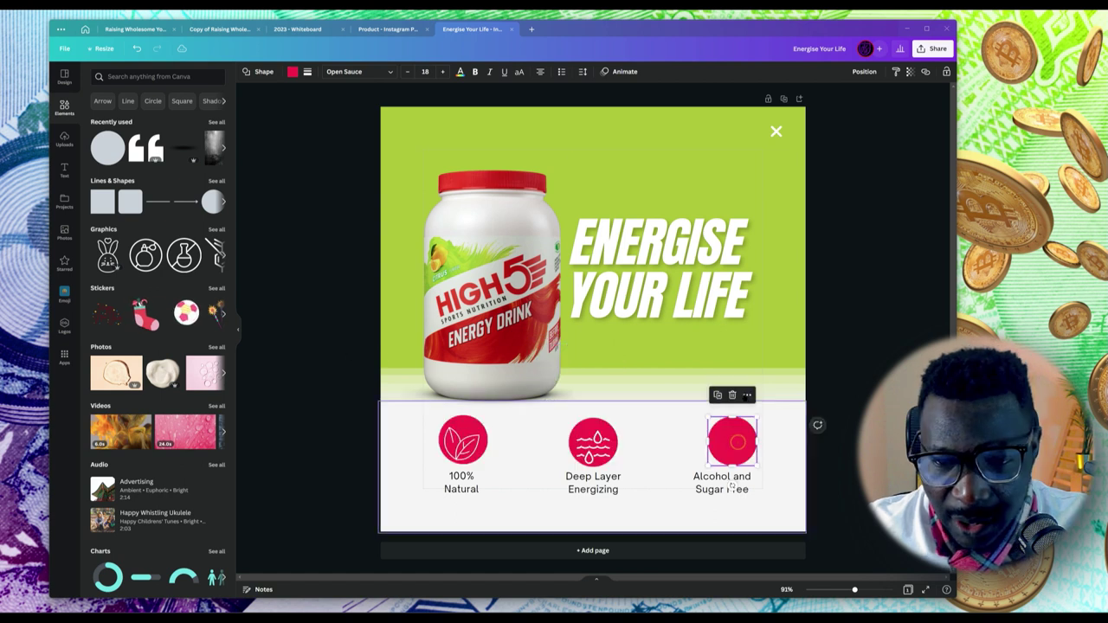
{"action": "left_click", "coordinate": [747, 394]}
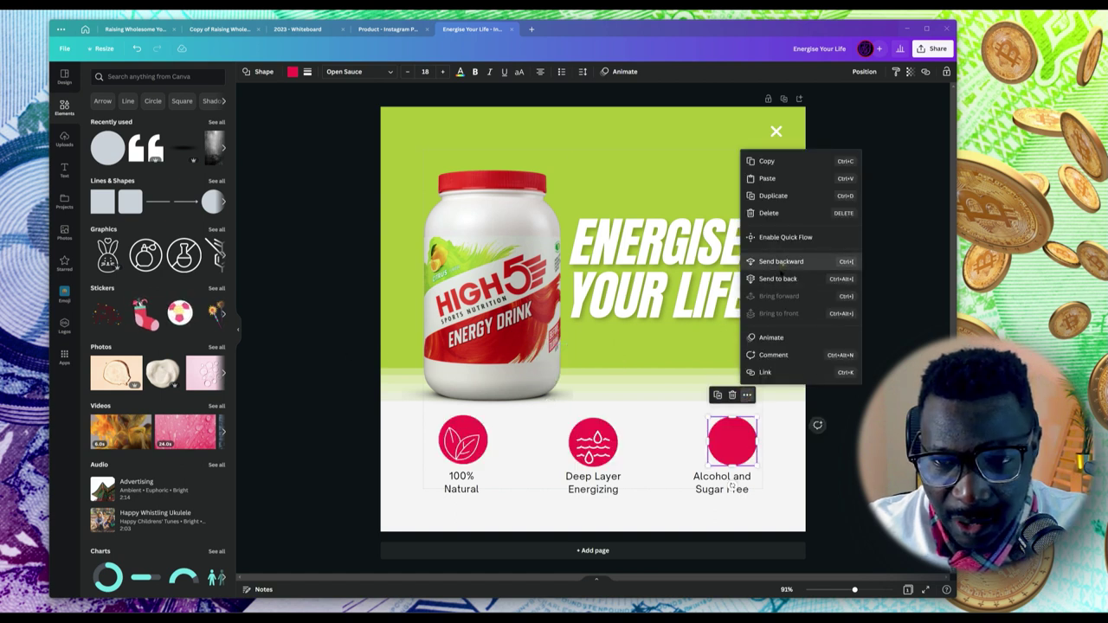
{"action": "left_click", "coordinate": [779, 261]}
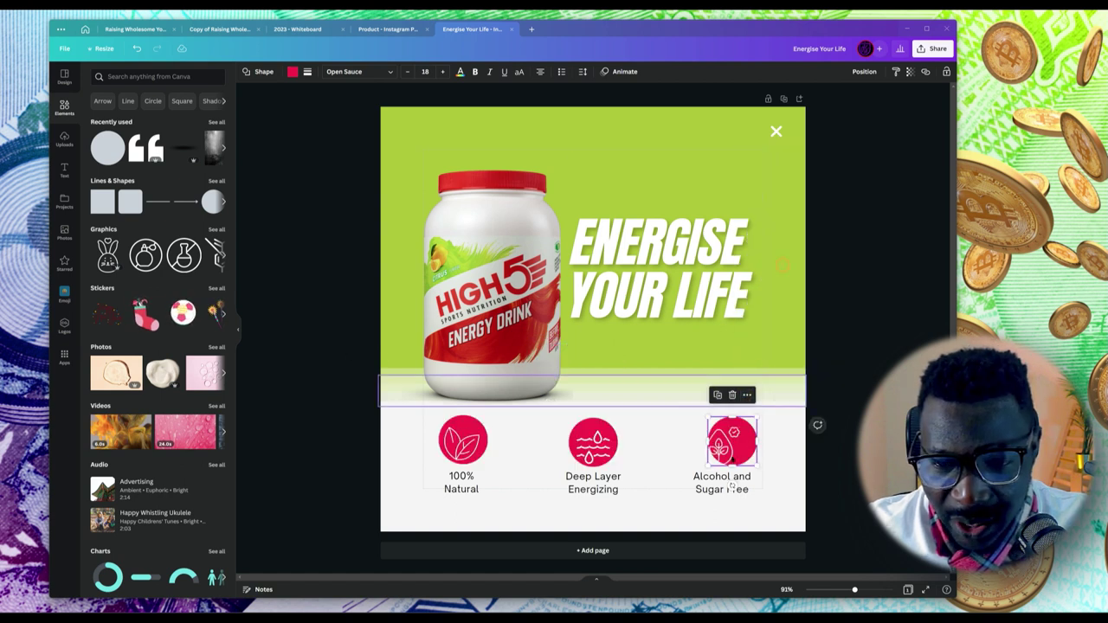
Step: Switch all captions in the design to Open Sauce SemiBold, then move the layout higher
{"action": "left_click", "coordinate": [462, 482]}
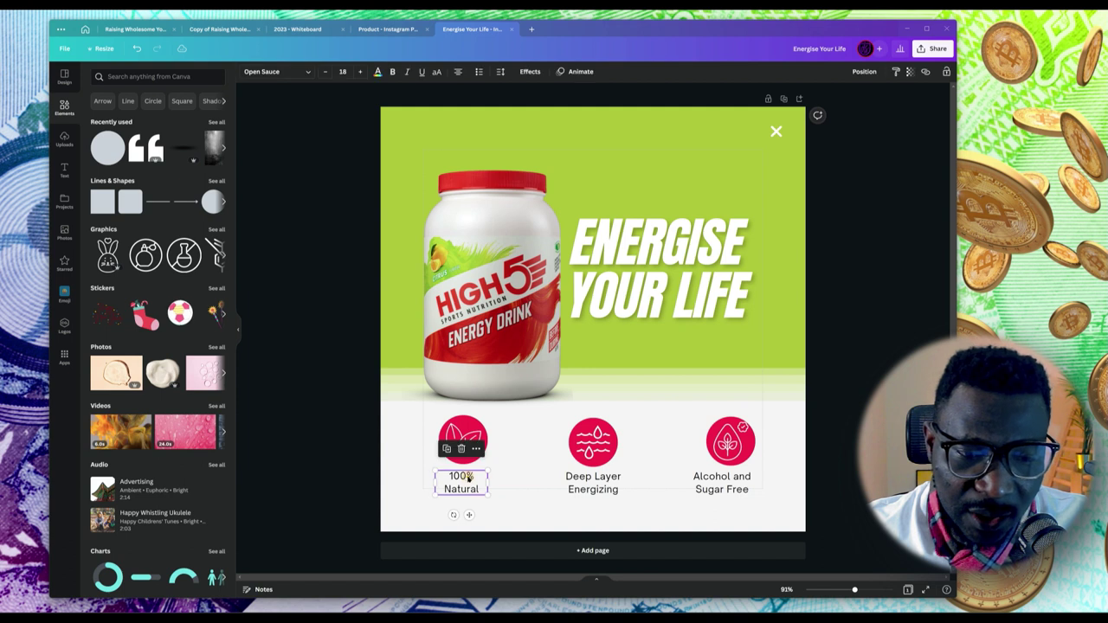
{"action": "left_click", "coordinate": [274, 72]}
{"action": "left_click", "coordinate": [128, 223]}
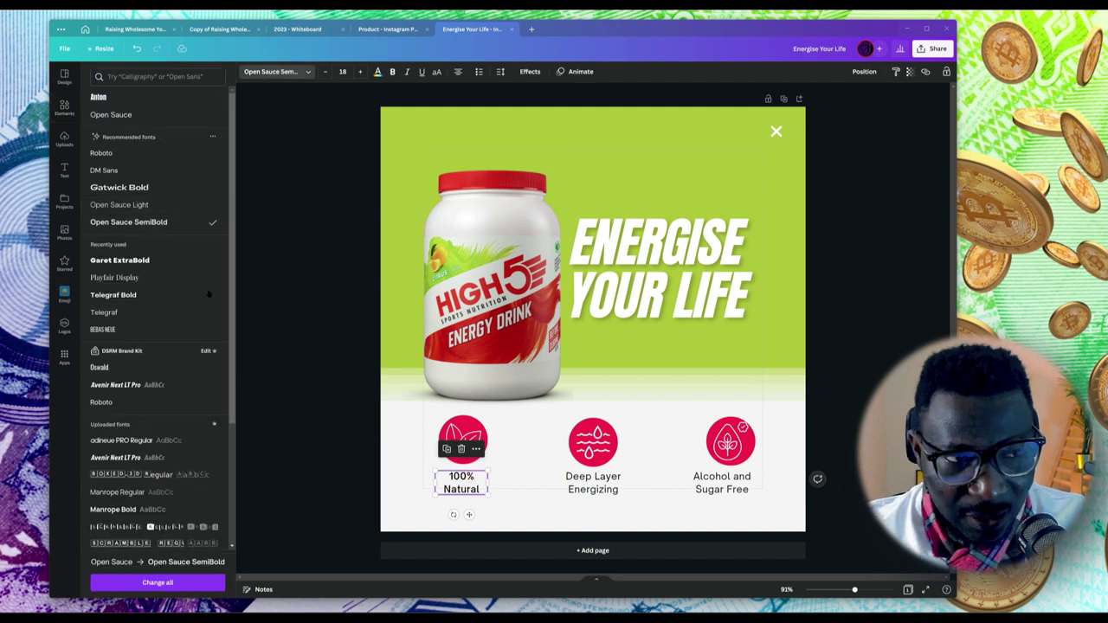
{"action": "left_click", "coordinate": [158, 583]}
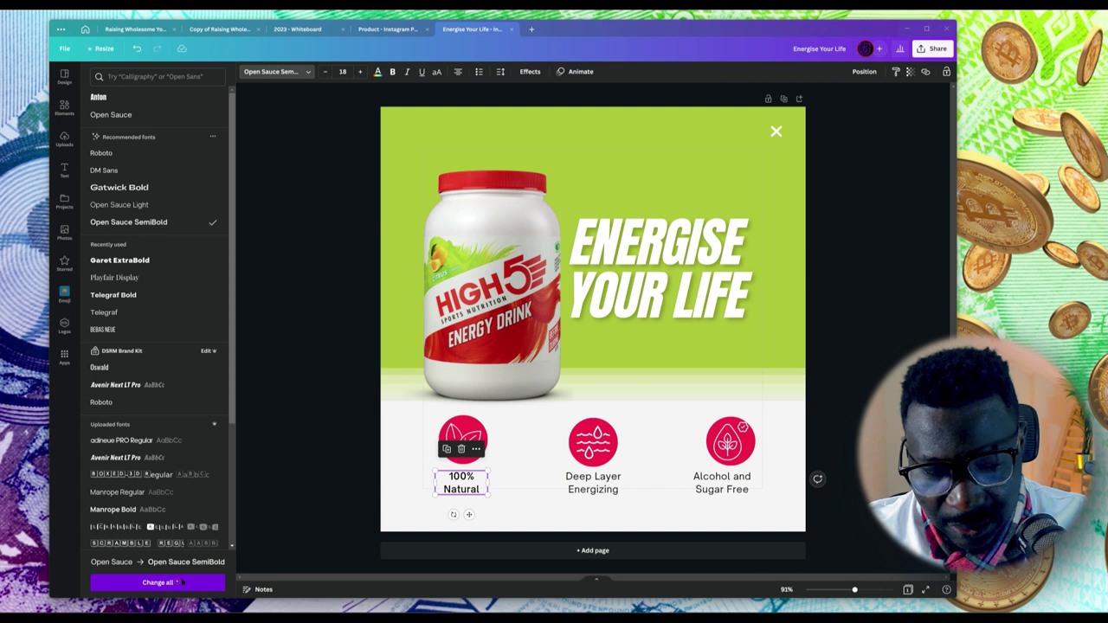
{"action": "left_click", "coordinate": [333, 395]}
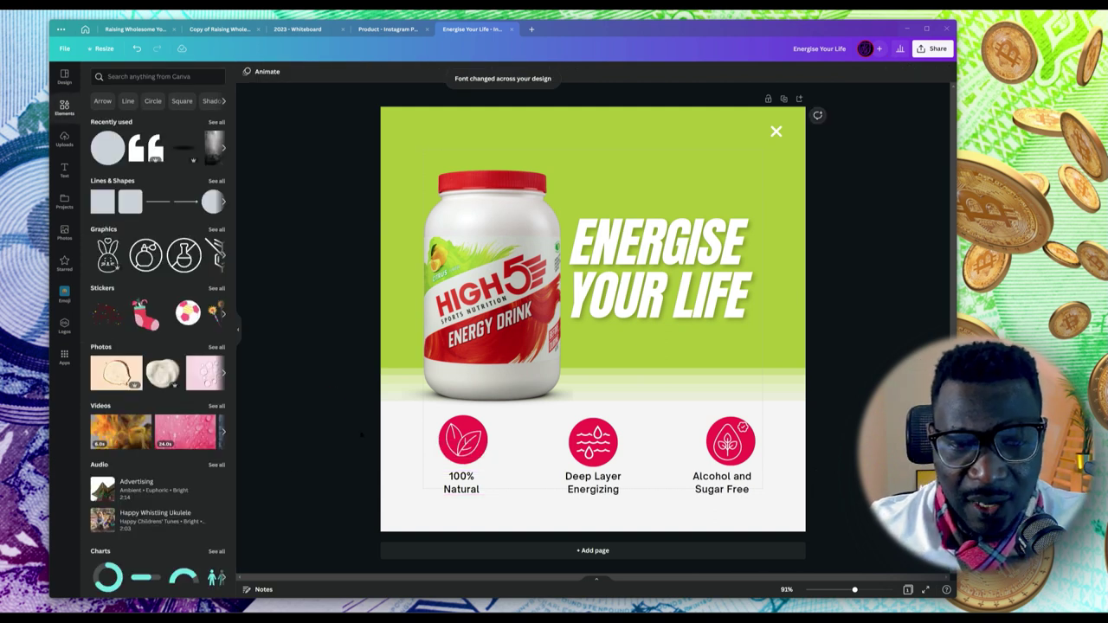
{"action": "left_click_drag", "start_coordinate": [353, 416], "coordinate": [655, 323]}
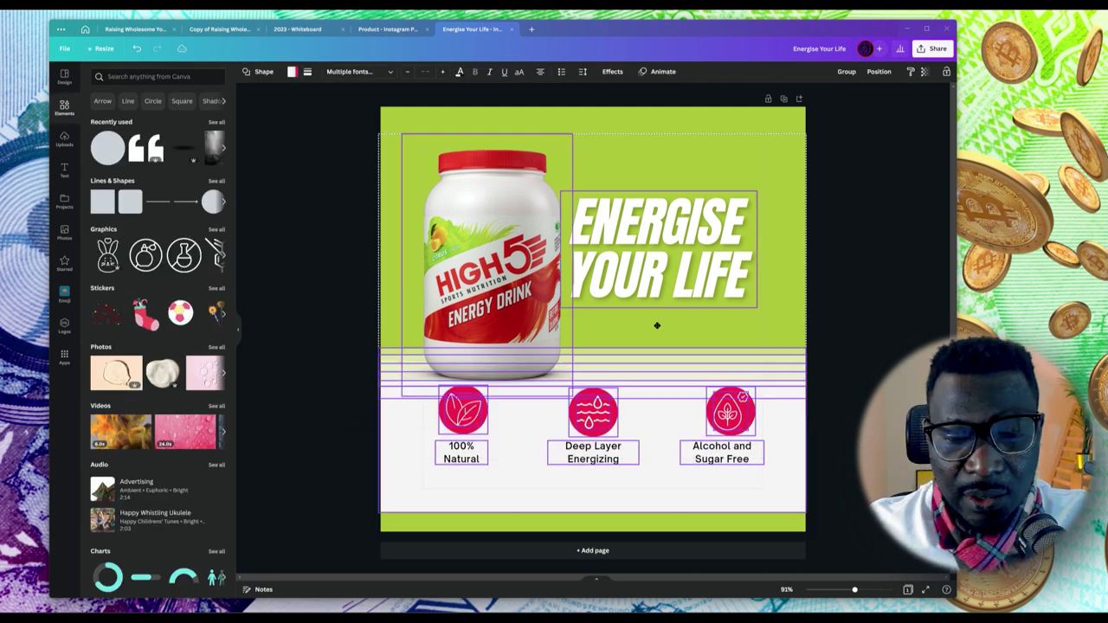
Step: Stretch the white lower panel down to the page bottom
{"action": "left_click", "coordinate": [330, 309]}
{"action": "left_click", "coordinate": [398, 457]}
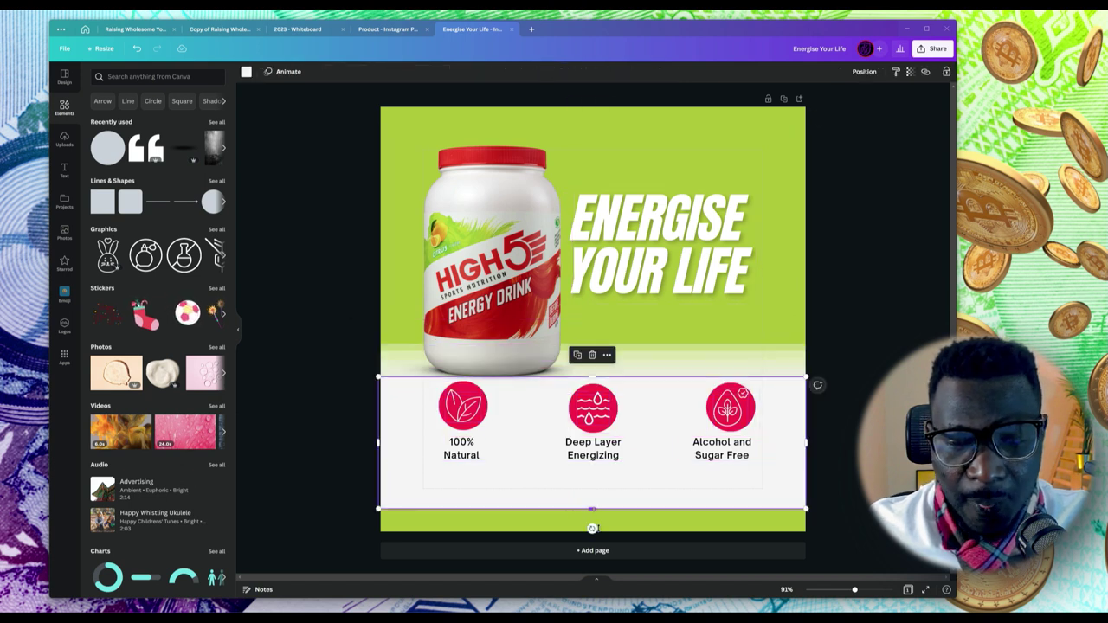
{"action": "left_click_drag", "start_coordinate": [592, 509], "coordinate": [597, 531]}
Step: Add a second page filled with the Nature Lotion template
{"action": "left_click", "coordinate": [277, 376]}
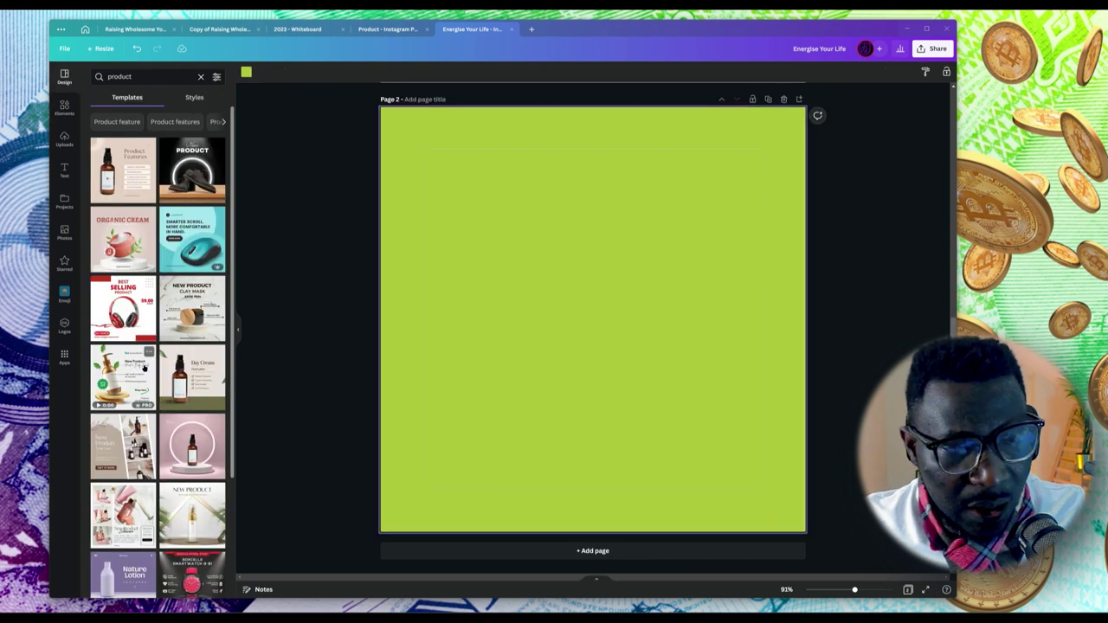
{"action": "scroll", "coordinate": [144, 368], "scroll_direction": "down", "scroll_amount": 5}
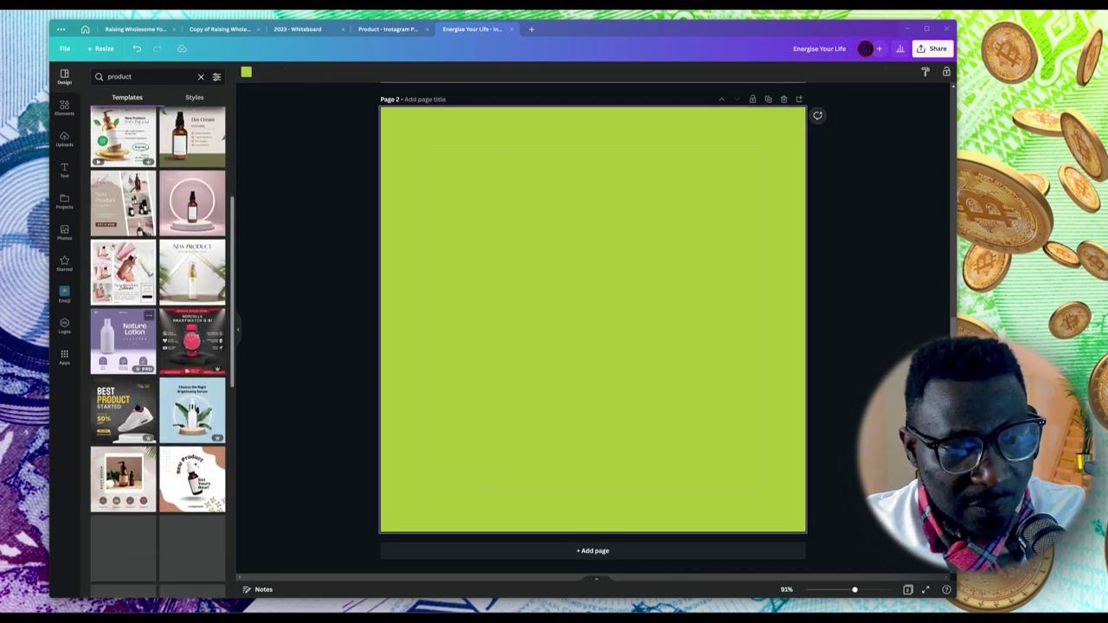
{"action": "left_click", "coordinate": [120, 340]}
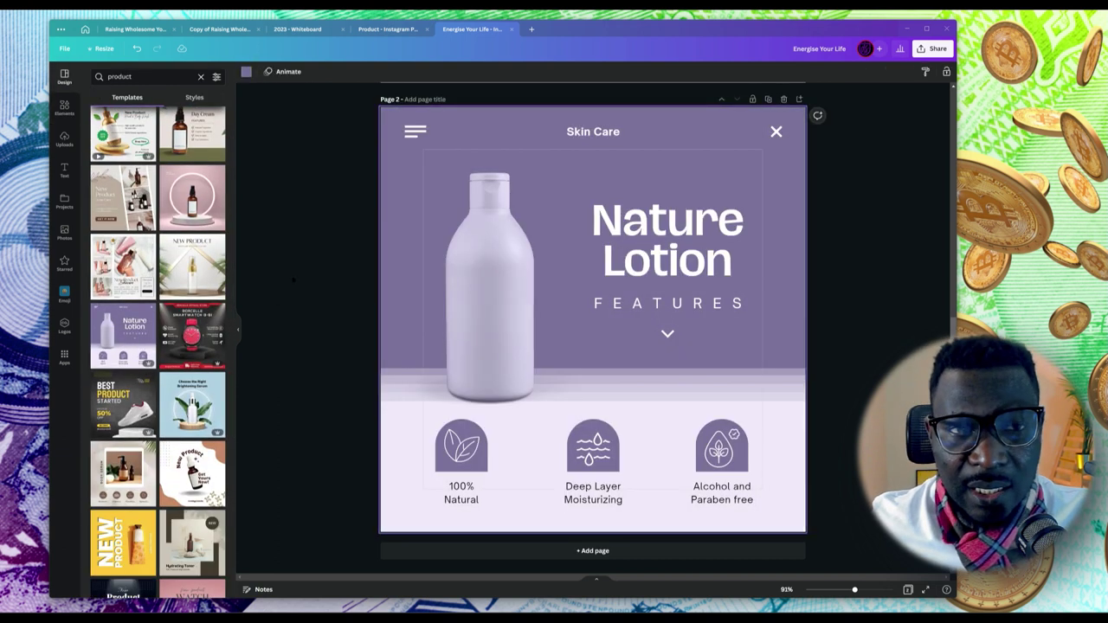
{"action": "scroll", "coordinate": [329, 340], "scroll_direction": "up", "scroll_amount": 5}
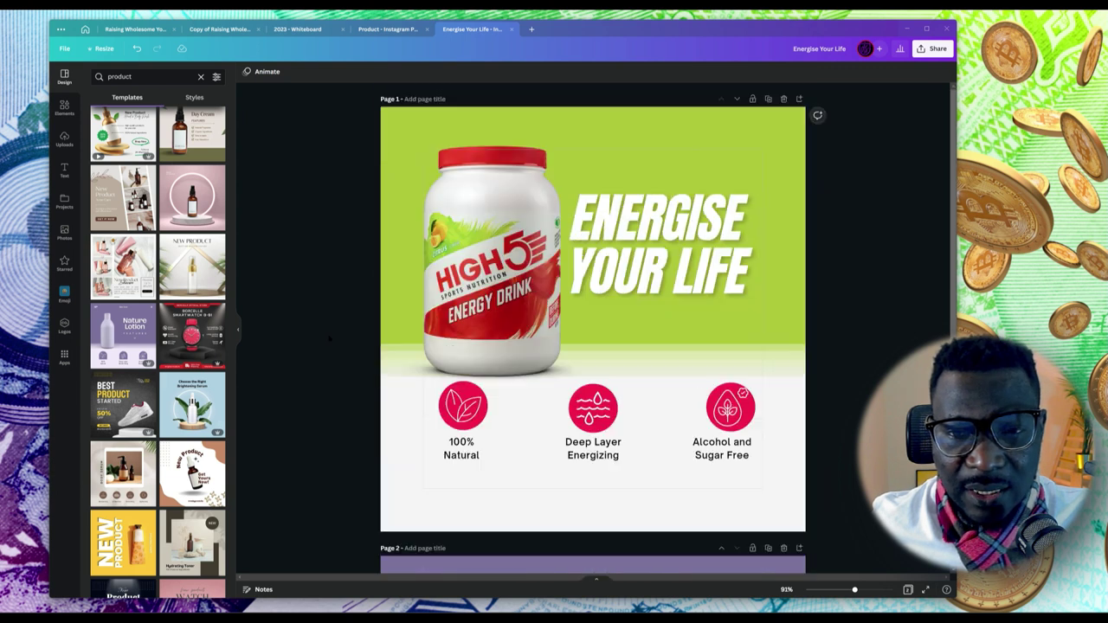
{"action": "scroll", "coordinate": [329, 340], "scroll_direction": "down", "scroll_amount": 5}
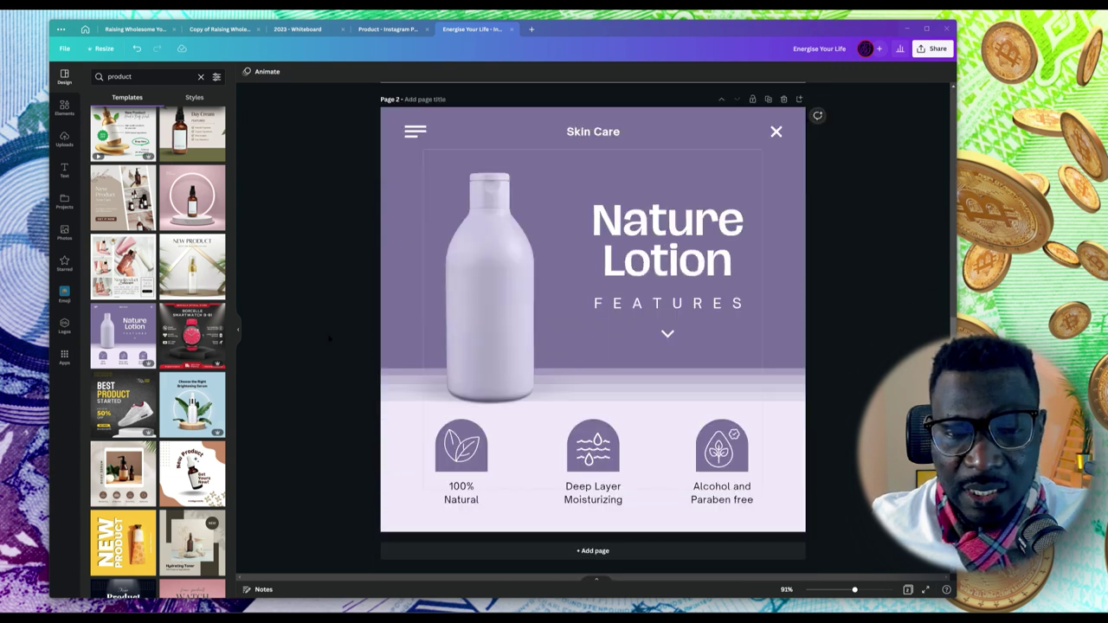
{"action": "scroll", "coordinate": [329, 340], "scroll_direction": "up", "scroll_amount": 1}
{"action": "scroll", "coordinate": [329, 340], "scroll_direction": "up", "scroll_amount": 4}
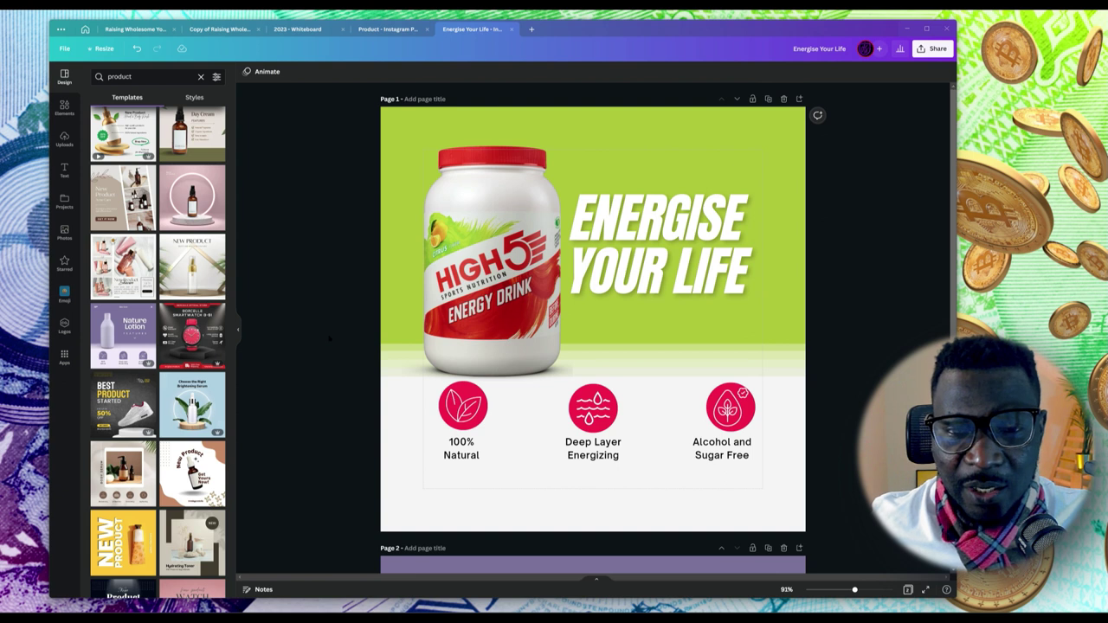
{"action": "scroll", "coordinate": [329, 340], "scroll_direction": "down", "scroll_amount": 1}
{"action": "scroll", "coordinate": [329, 340], "scroll_direction": "down", "scroll_amount": 4}
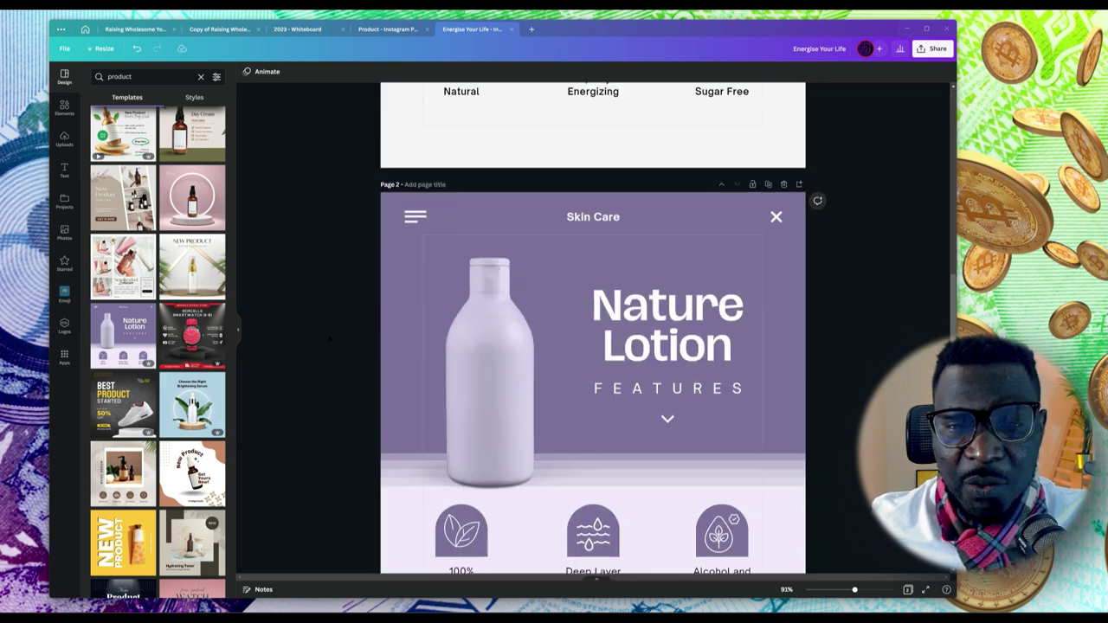
{"action": "scroll", "coordinate": [329, 340], "scroll_direction": "up", "scroll_amount": 1}
{"action": "scroll", "coordinate": [329, 340], "scroll_direction": "down", "scroll_amount": 3}
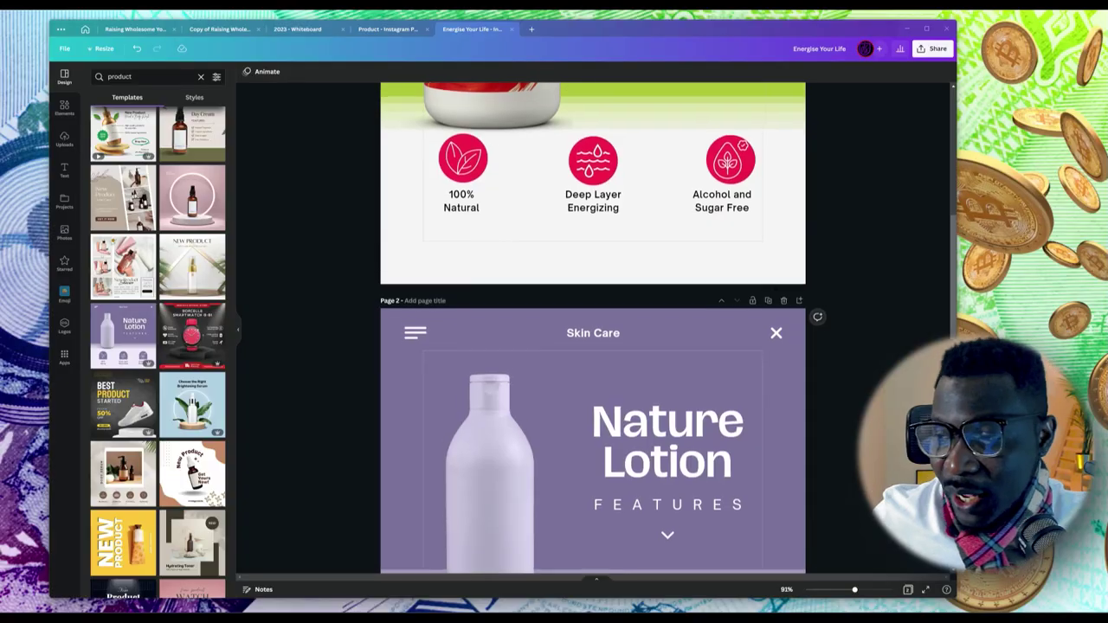
{"action": "scroll", "coordinate": [593, 329], "scroll_direction": "up", "scroll_amount": 3}
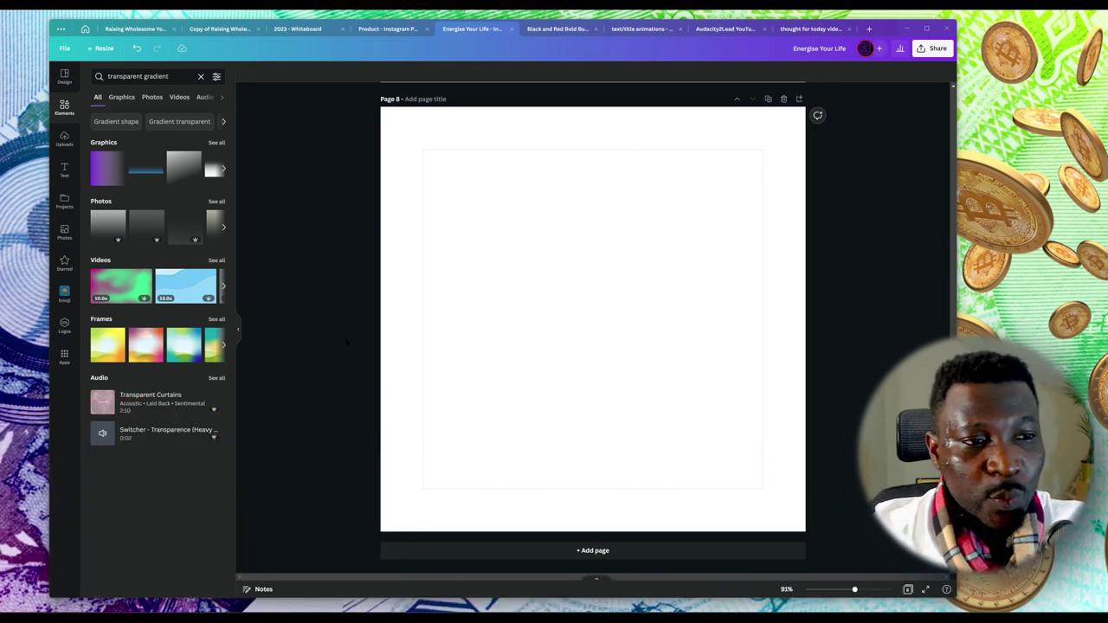
Step: Search templates for 'QUOTE' and add the dark 'You have the courage to begin again' template
{"action": "left_click", "coordinate": [64, 77]}
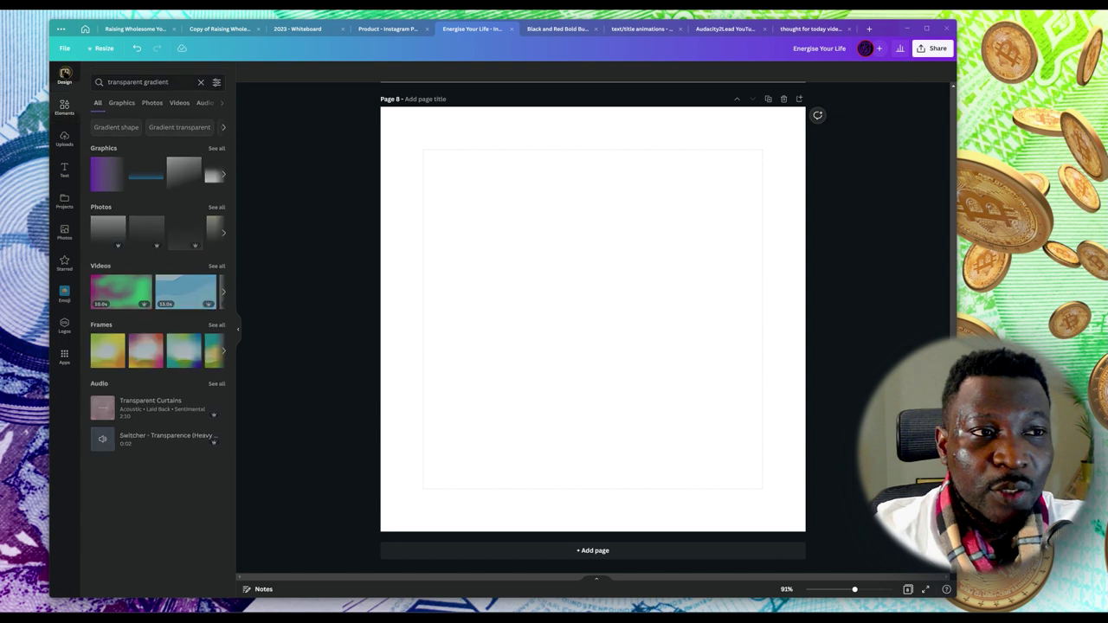
{"action": "left_click", "coordinate": [145, 76]}
{"action": "type", "text": "QUOTE"}
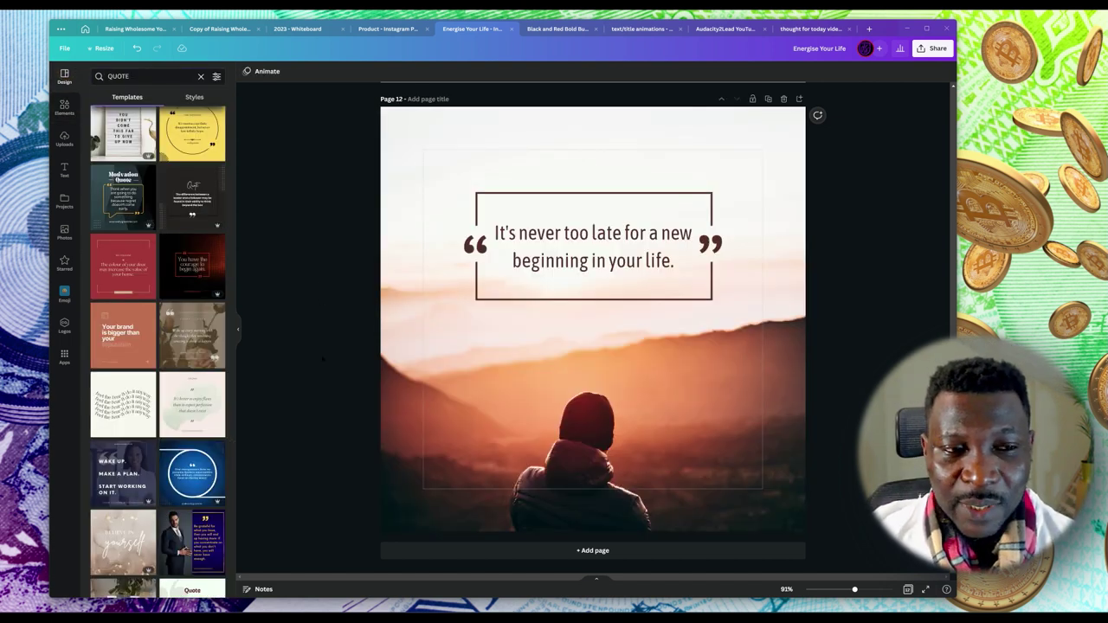
{"action": "left_click", "coordinate": [191, 264]}
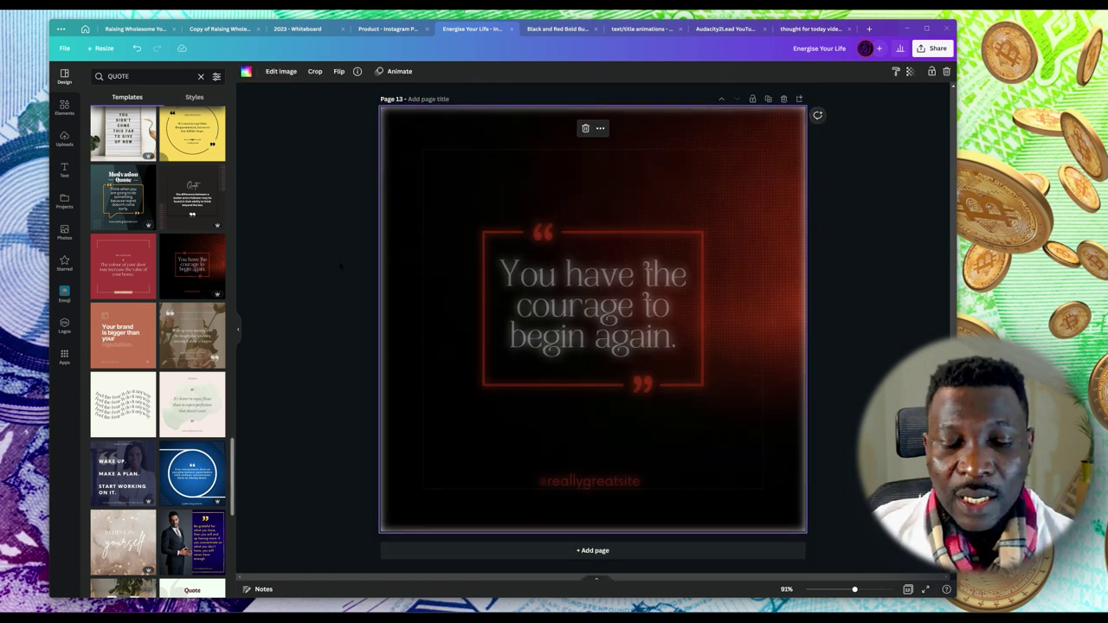
{"action": "left_click", "coordinate": [606, 295]}
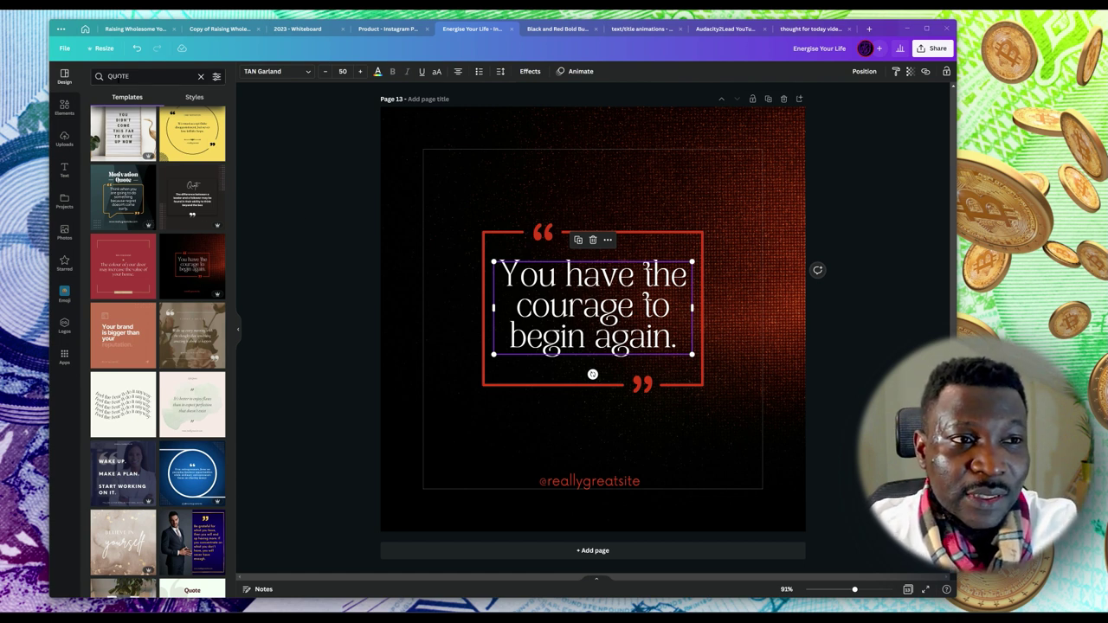
Step: Search templates for 'advert' and add the 'We help your business grow' template as a page
{"action": "double_click", "coordinate": [117, 76]}
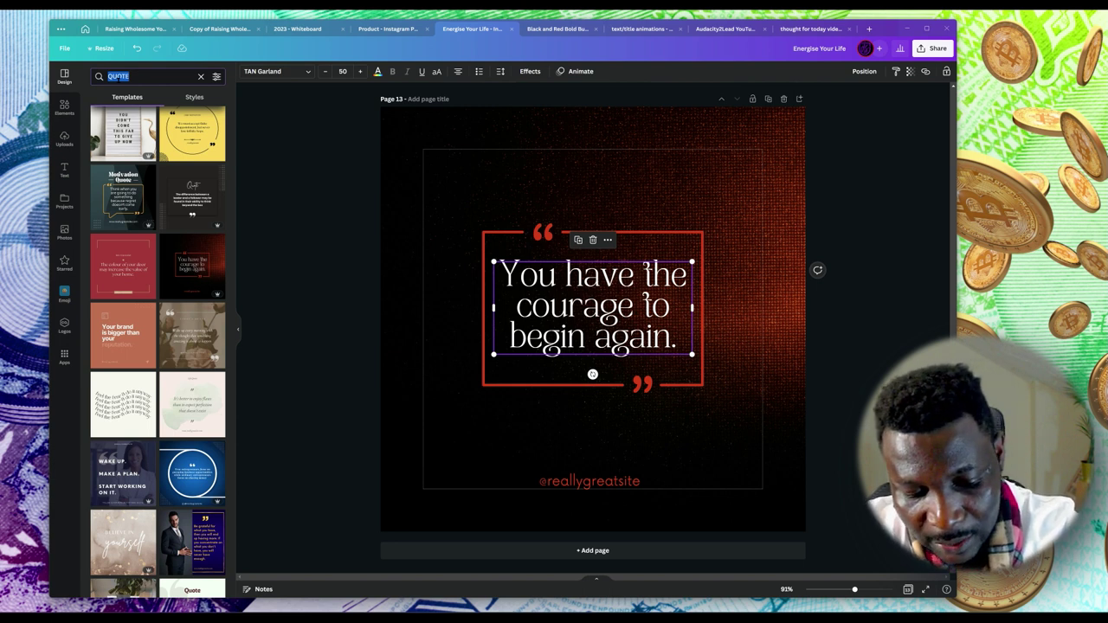
{"action": "type", "text": "advert"}
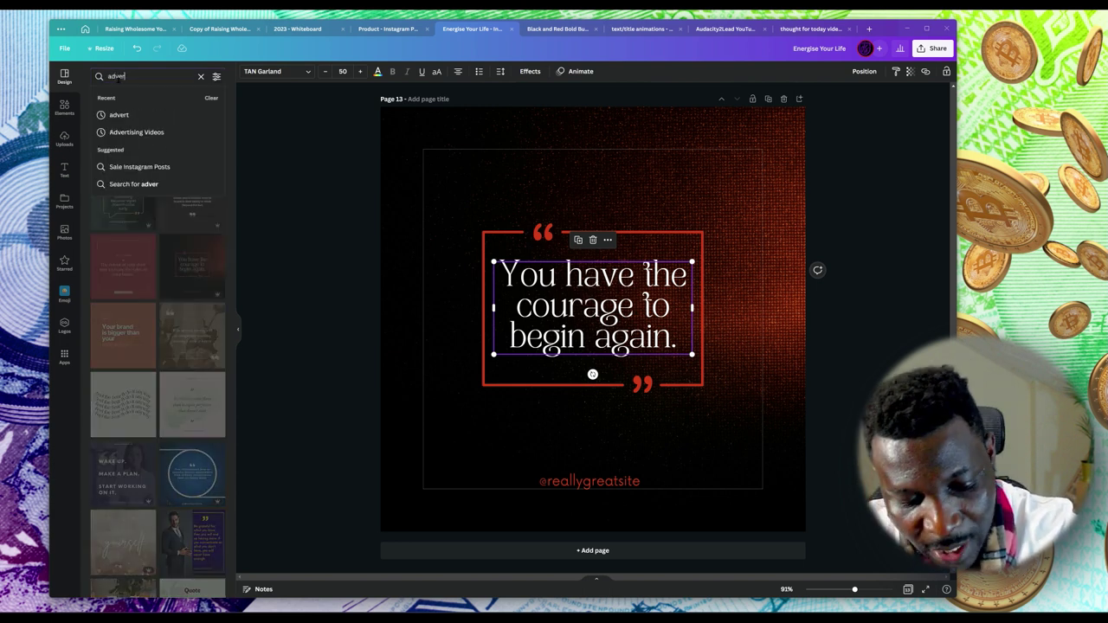
{"action": "key", "text": "Return"}
{"action": "left_click", "coordinate": [123, 307]}
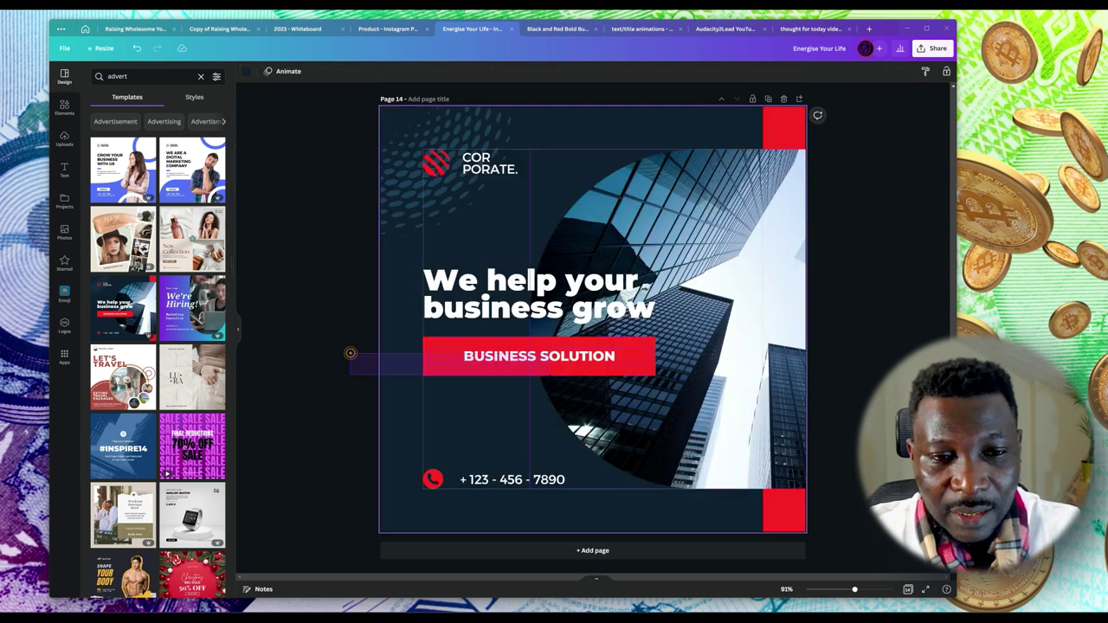
Step: Select and cut the red BUSINESS SOLUTION button with its label from the advert template
{"action": "left_click", "coordinate": [504, 371]}
{"action": "left_click", "coordinate": [305, 349]}
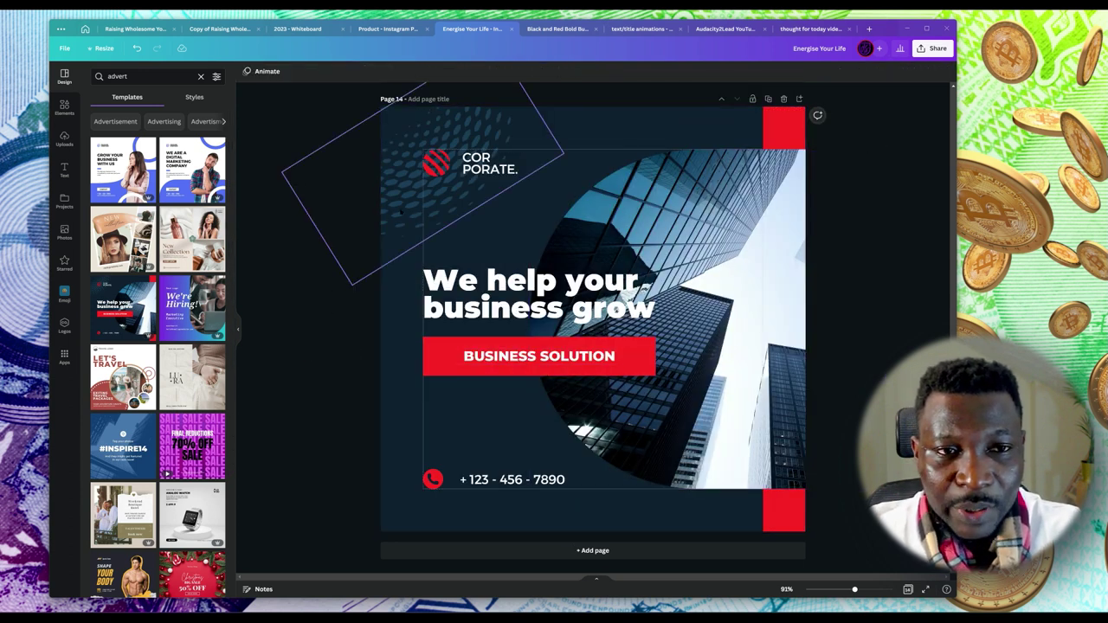
{"action": "left_click_drag", "start_coordinate": [409, 340], "coordinate": [470, 372]}
{"action": "left_click_drag", "start_coordinate": [408, 341], "coordinate": [506, 378]}
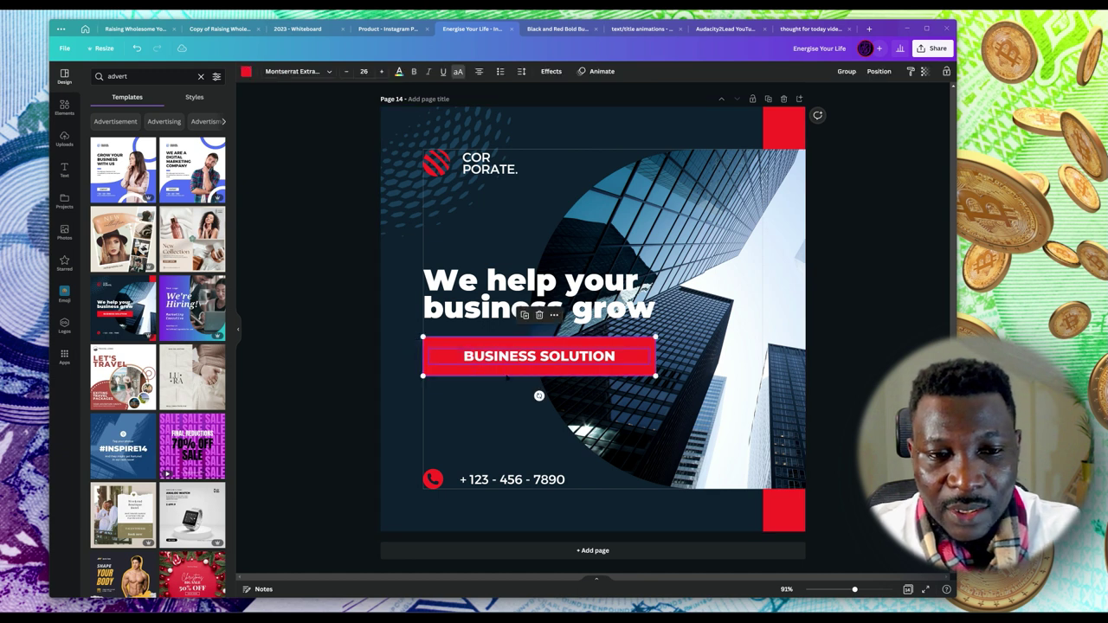
{"action": "key", "text": "Delete"}
{"action": "scroll", "coordinate": [505, 377], "scroll_direction": "up", "scroll_amount": 5}
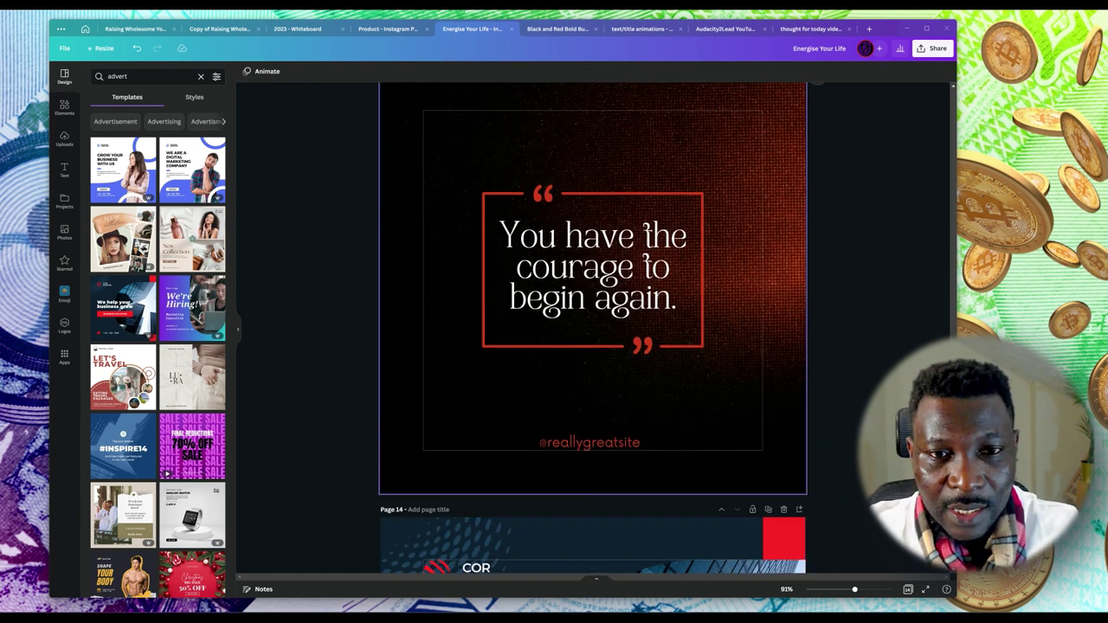
{"action": "key", "text": "ctrl+v"}
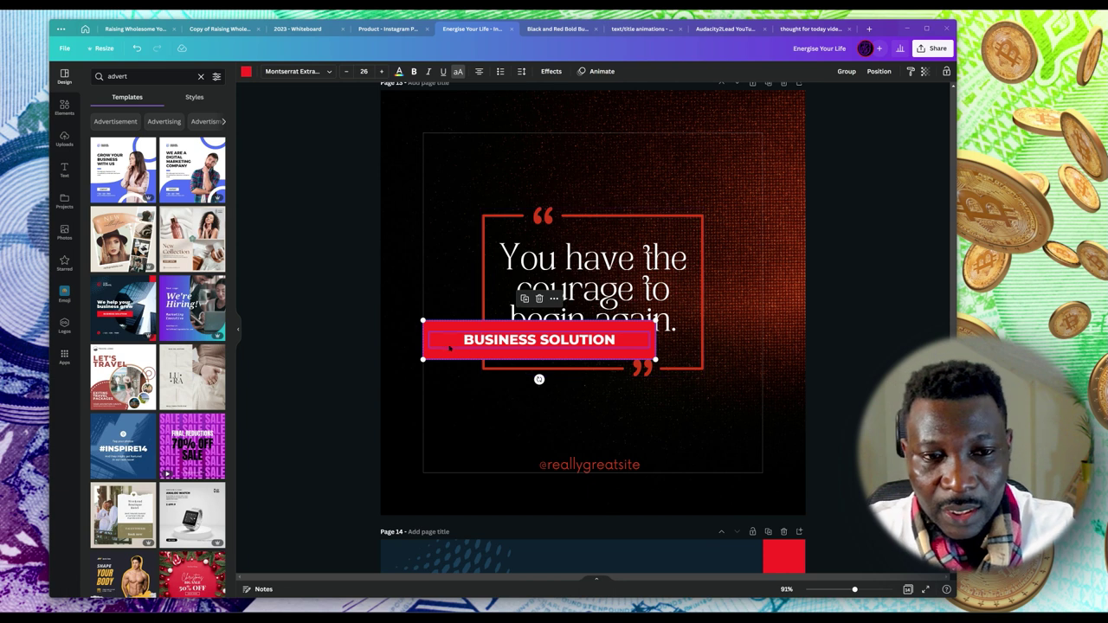
{"action": "left_click_drag", "start_coordinate": [445, 341], "coordinate": [502, 429]}
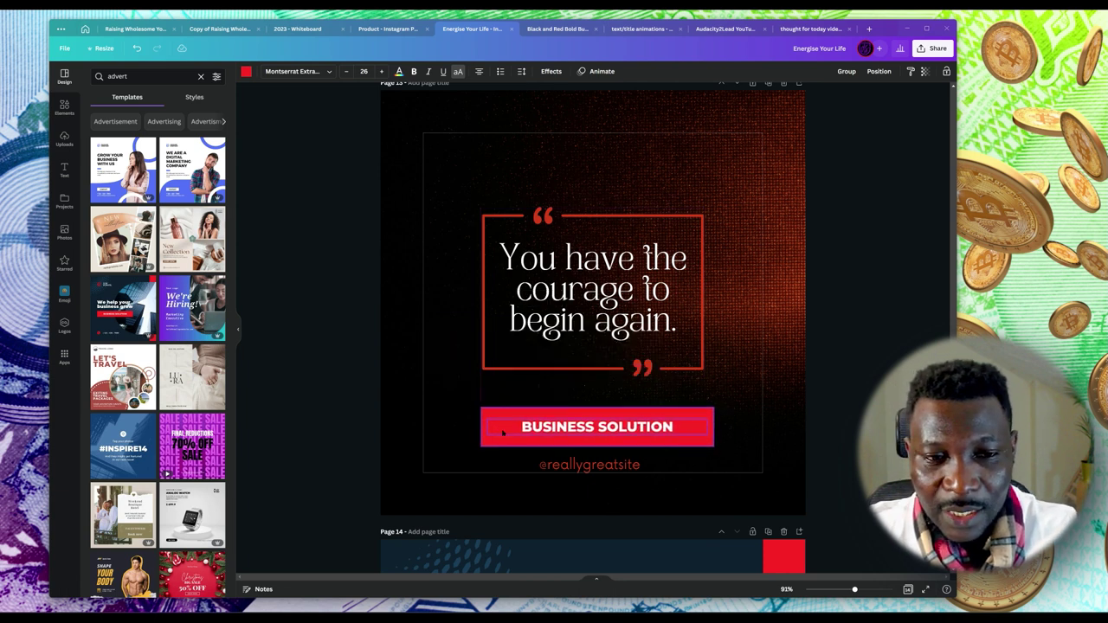
{"action": "left_click", "coordinate": [571, 465]}
{"action": "key", "text": "Delete"}
{"action": "left_click", "coordinate": [657, 429]}
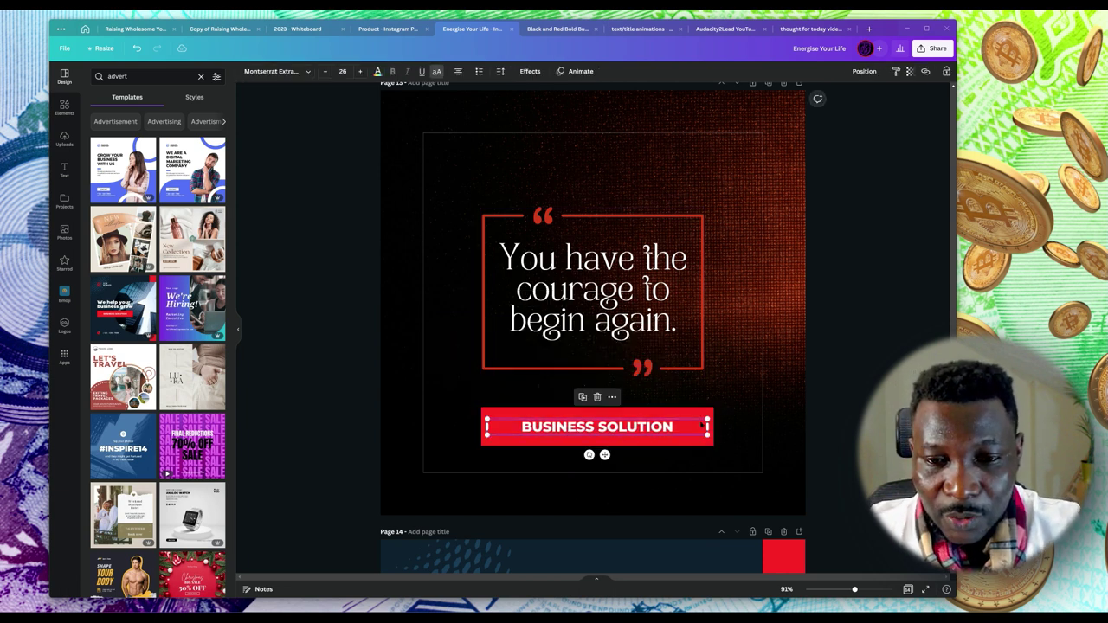
{"action": "left_click_drag", "start_coordinate": [715, 427], "coordinate": [705, 428]}
Step: Change the quote font to Oswald and tighten its line spacing
{"action": "left_click", "coordinate": [572, 302]}
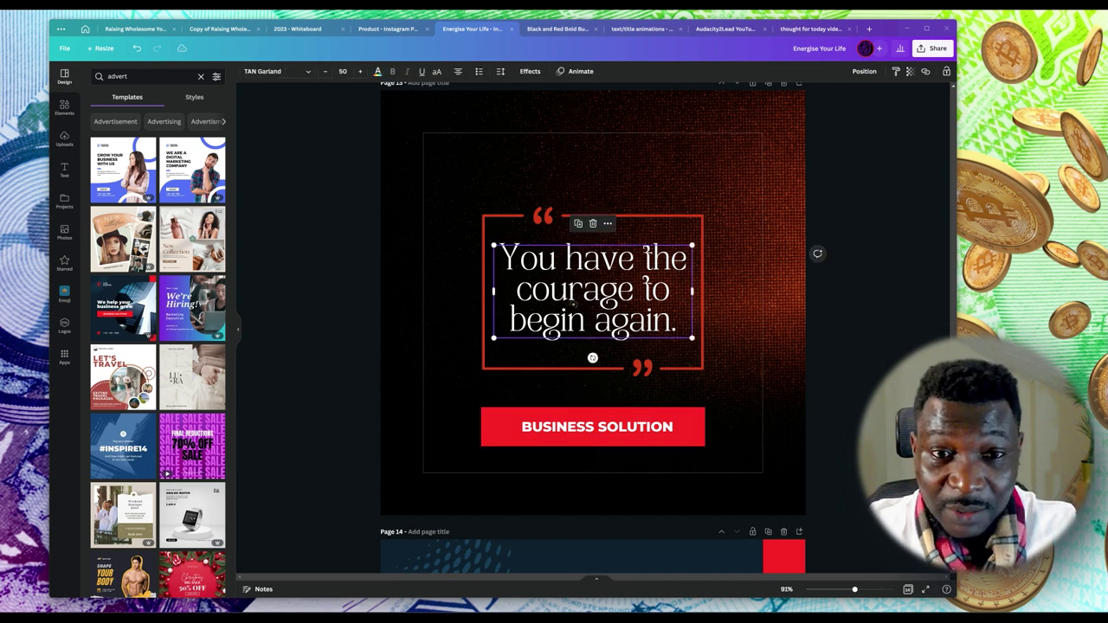
{"action": "left_click", "coordinate": [262, 71]}
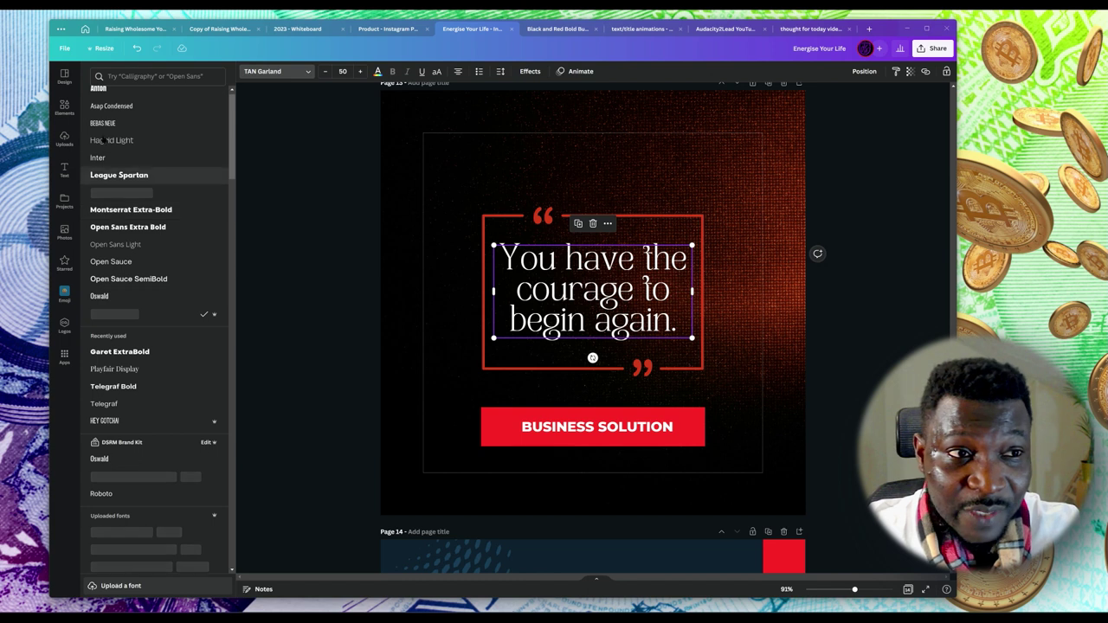
{"action": "left_click", "coordinate": [99, 296]}
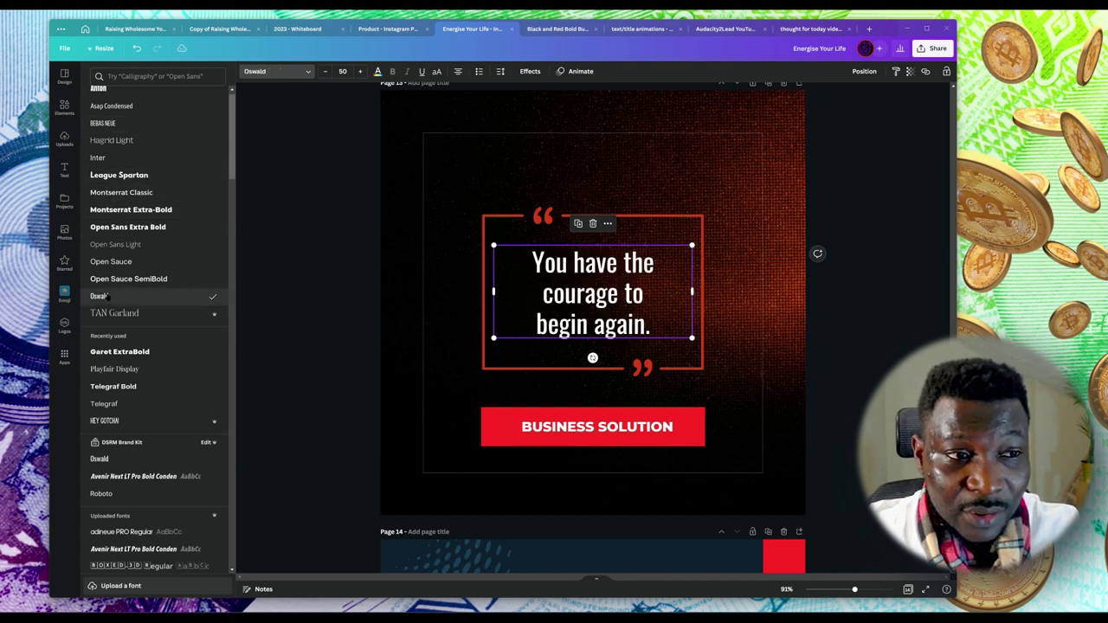
{"action": "left_click", "coordinate": [500, 71]}
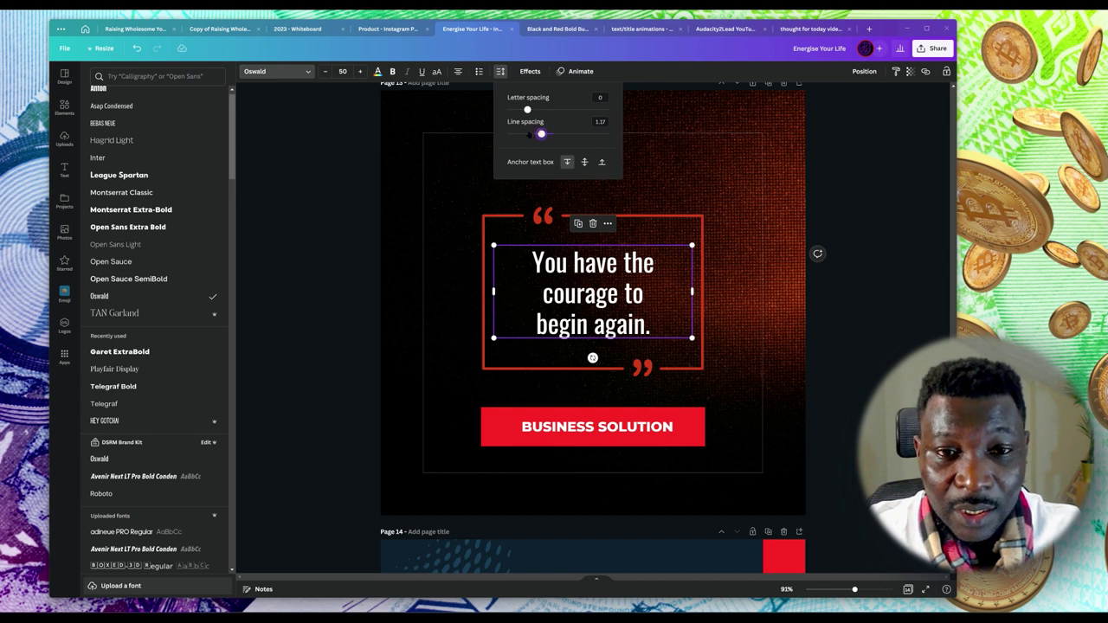
{"action": "left_click_drag", "start_coordinate": [530, 134], "coordinate": [527, 110]}
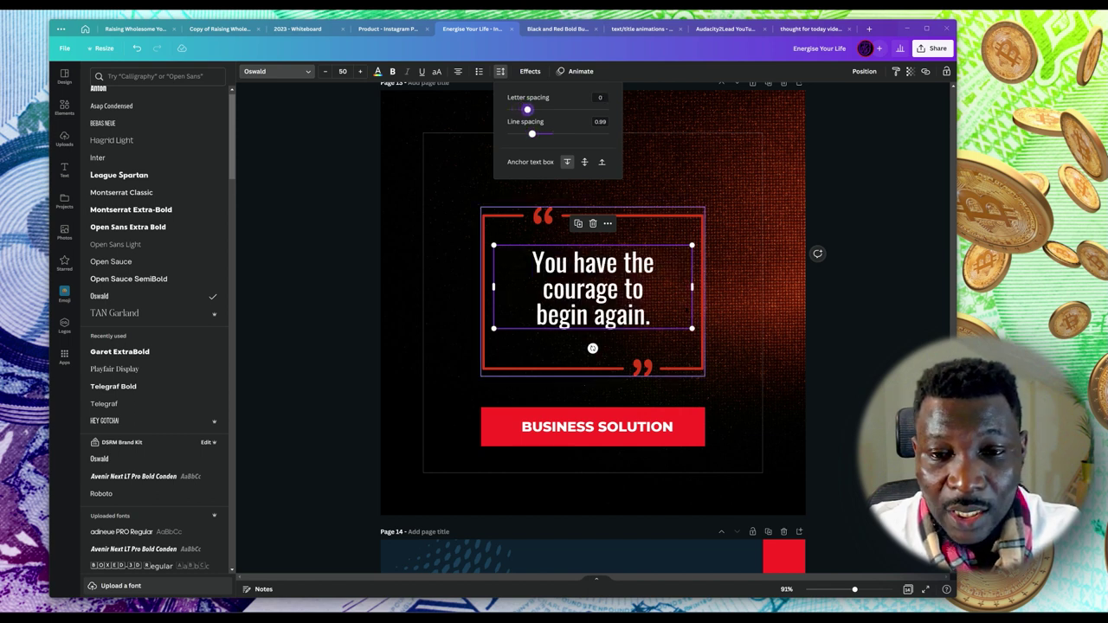
Step: Narrow the quote box and enlarge the text to about 73.3 to fill the red frame
{"action": "left_click_drag", "start_coordinate": [692, 286], "coordinate": [644, 287]}
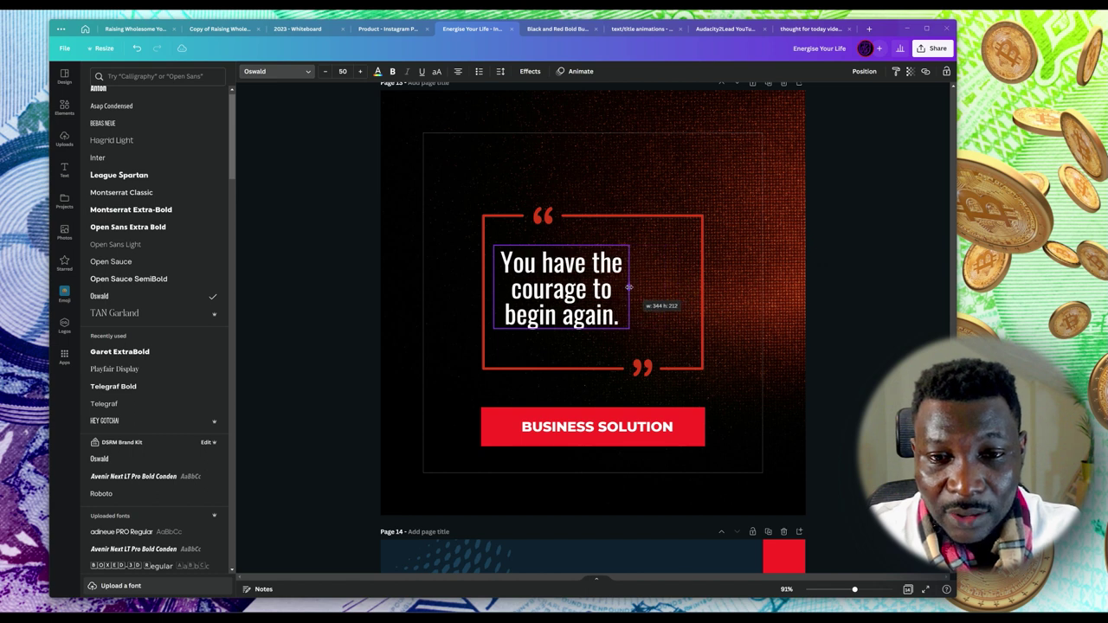
{"action": "left_click_drag", "start_coordinate": [663, 328], "coordinate": [700, 373]}
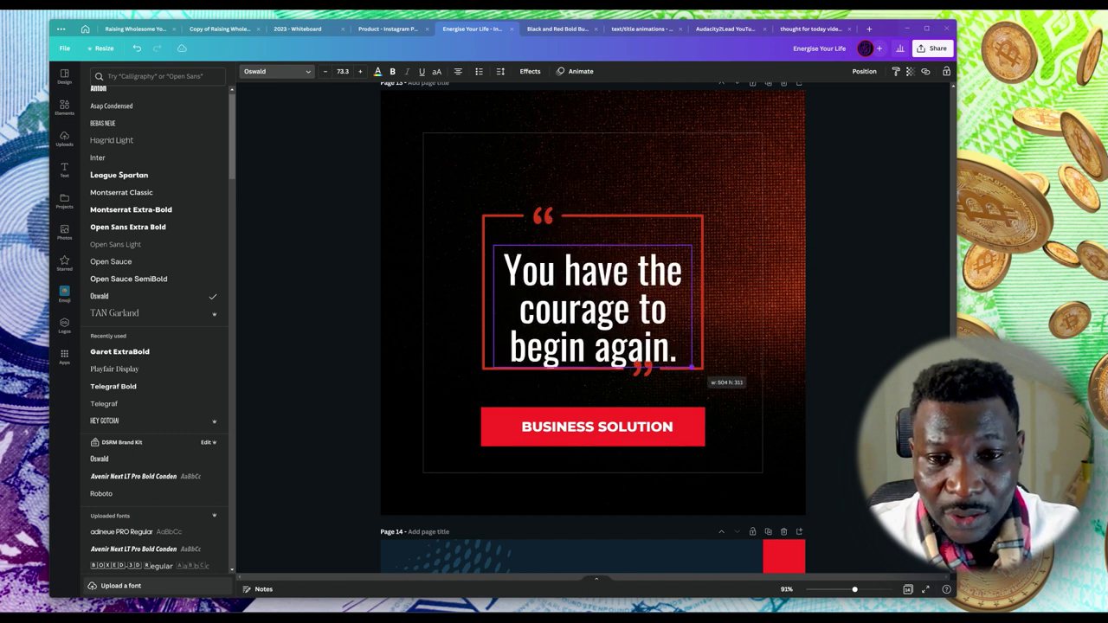
{"action": "left_click_drag", "start_coordinate": [614, 317], "coordinate": [620, 300]}
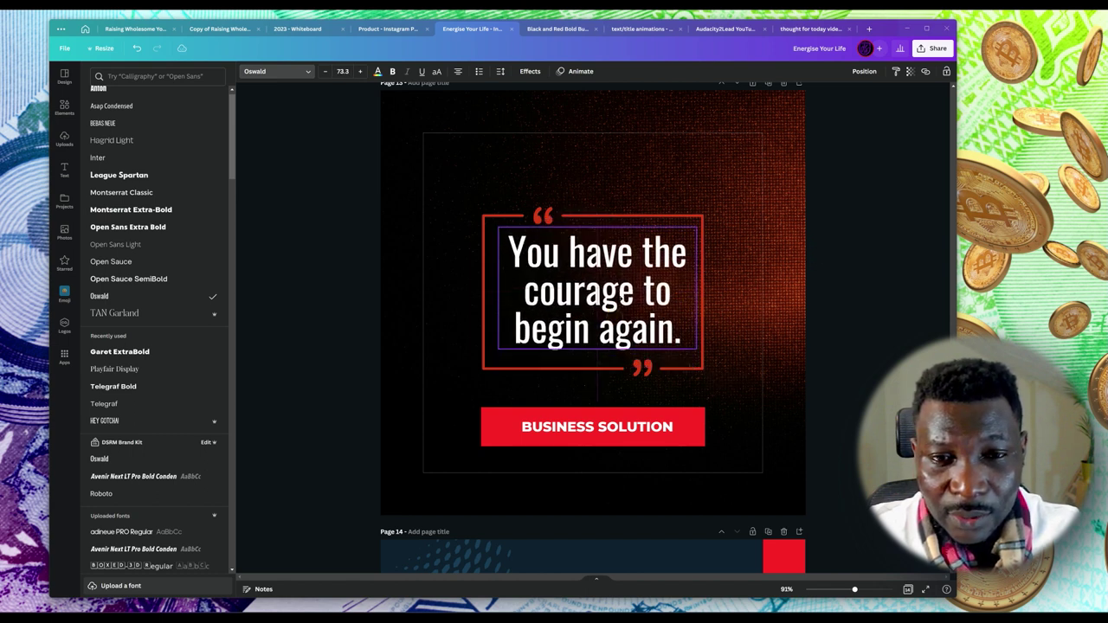
{"action": "left_click", "coordinate": [347, 271]}
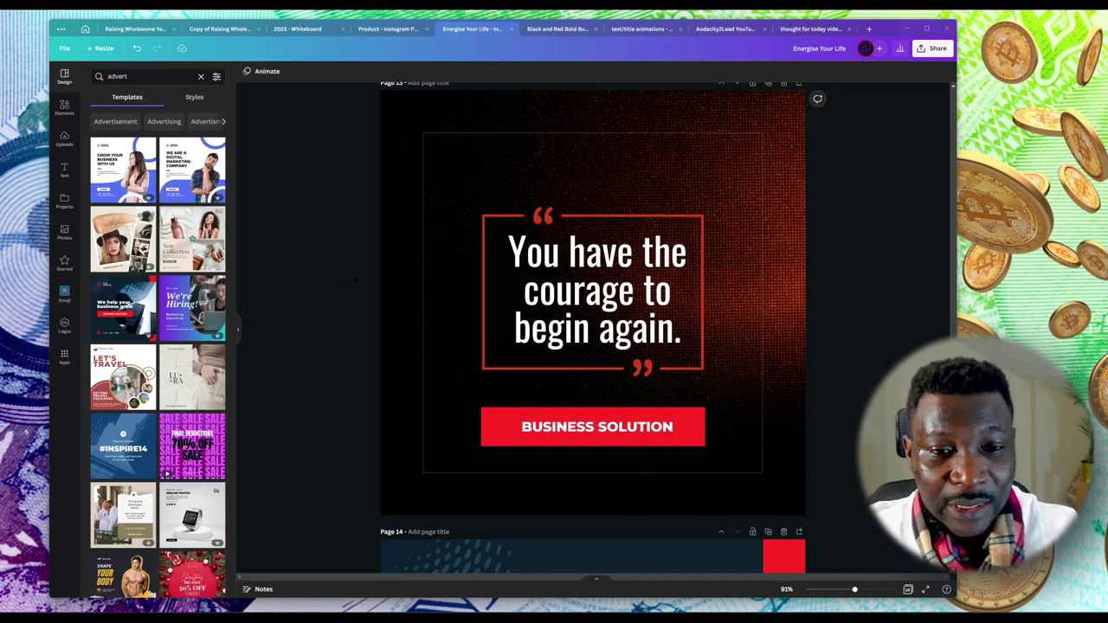
Step: Change the button label to AUDACITY2LEAD
{"action": "left_click", "coordinate": [580, 427]}
{"action": "left_click", "coordinate": [580, 427]}
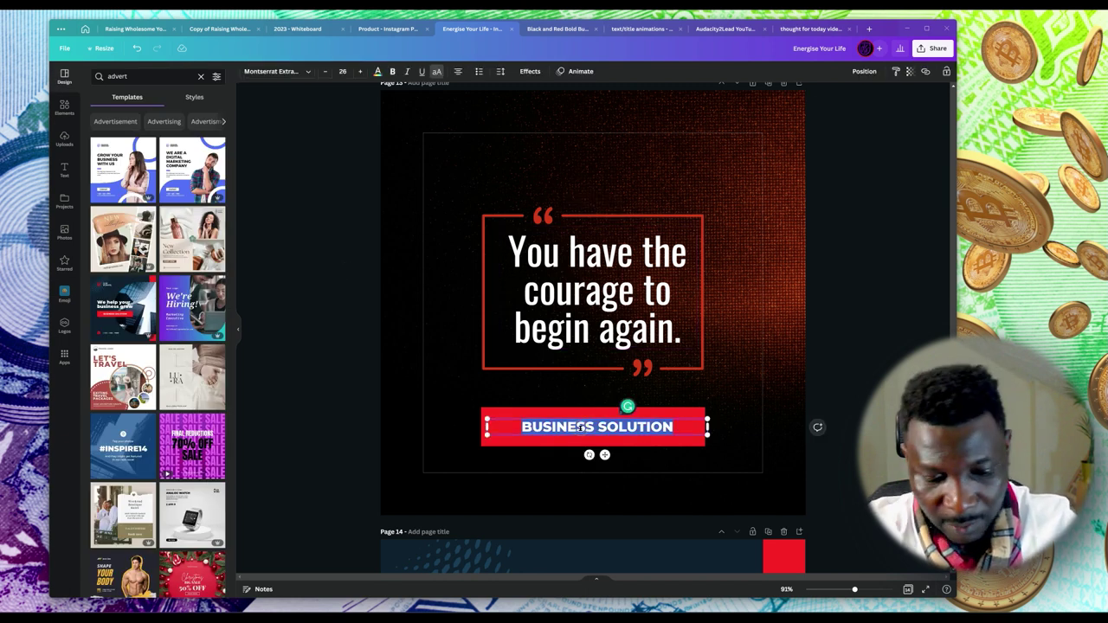
{"action": "type", "text": "AUDACITY2LEAD"}
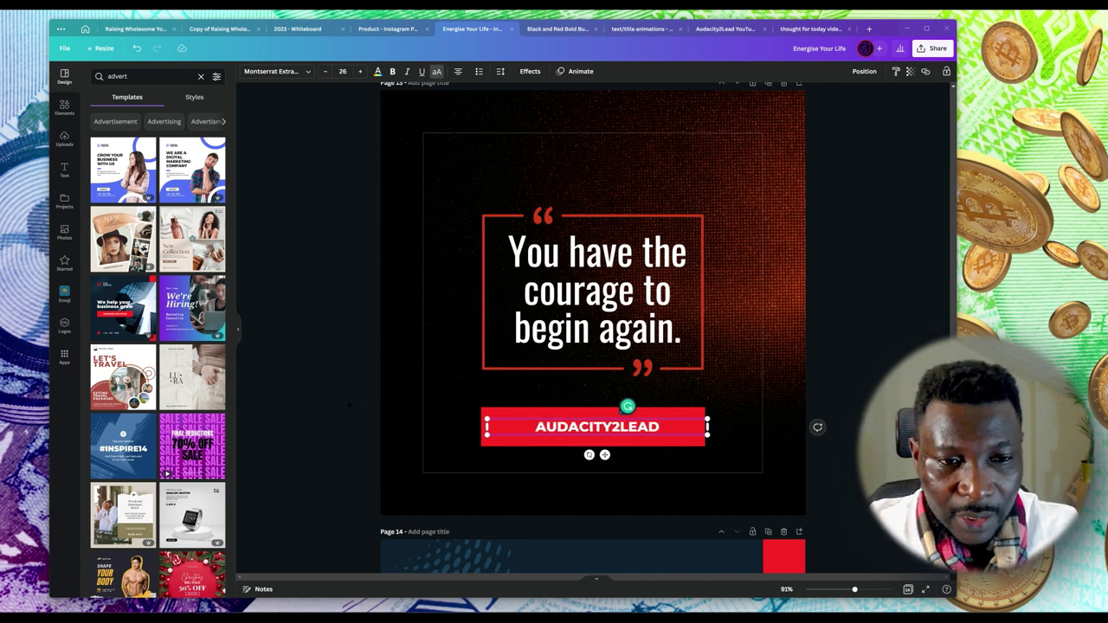
Step: Fill the button shape with the dark red Audacity2Lead brand colour
{"action": "left_click", "coordinate": [485, 416]}
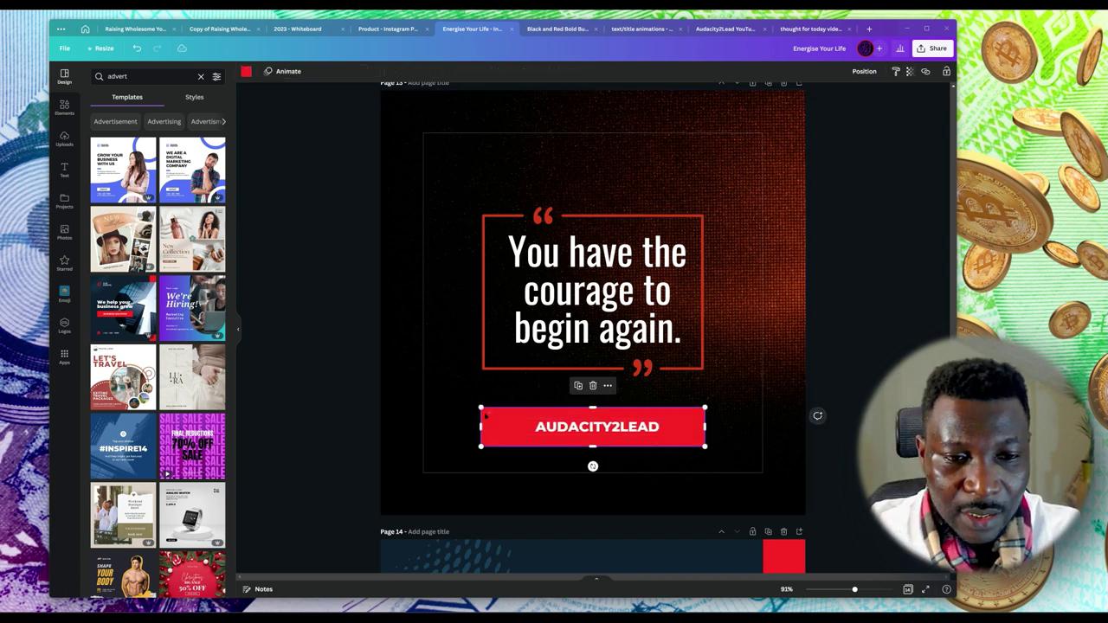
{"action": "left_click", "coordinate": [246, 71]}
{"action": "left_click", "coordinate": [100, 319]}
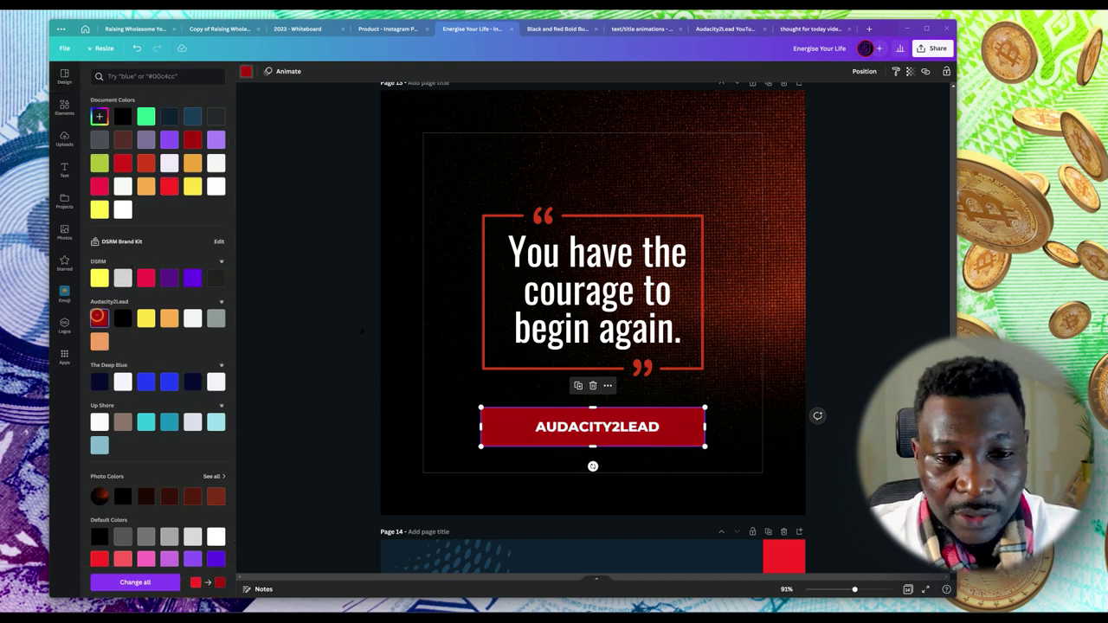
{"action": "left_click", "coordinate": [362, 331]}
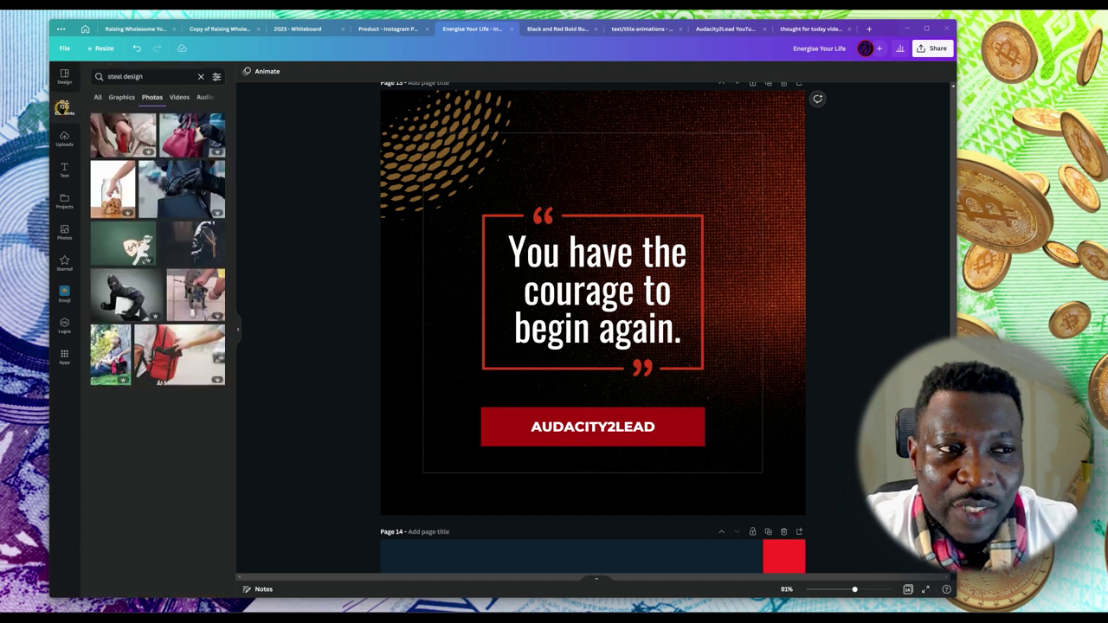
Step: Search Elements photos for 'courage', then change the search to 'mountain sunset'
{"action": "type", "text": "courage"}
{"action": "key", "text": "Return"}
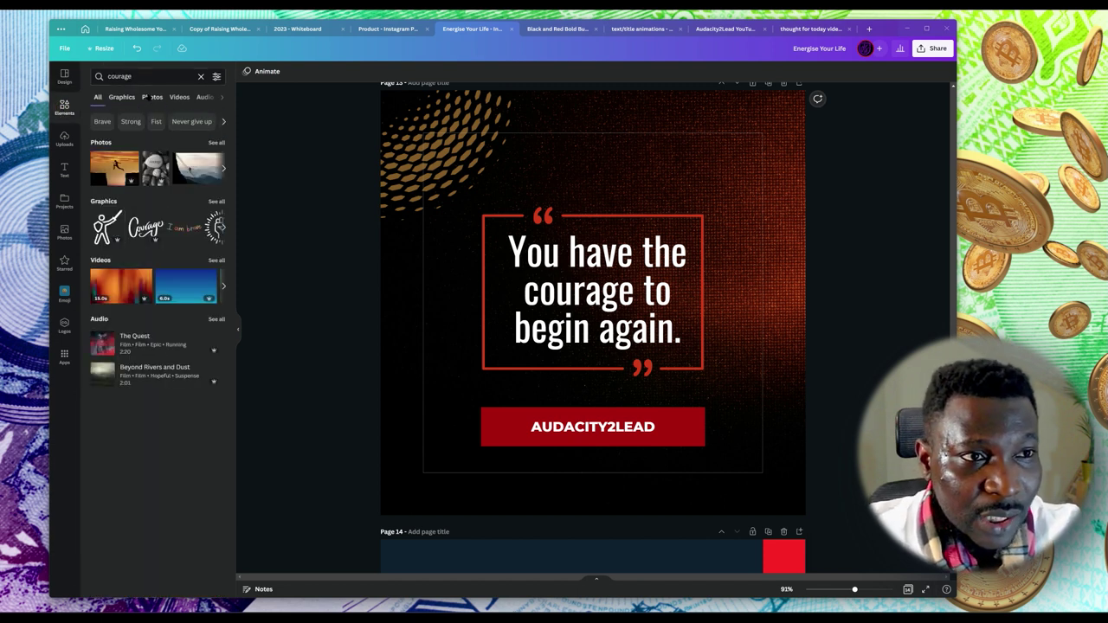
{"action": "left_click", "coordinate": [152, 96]}
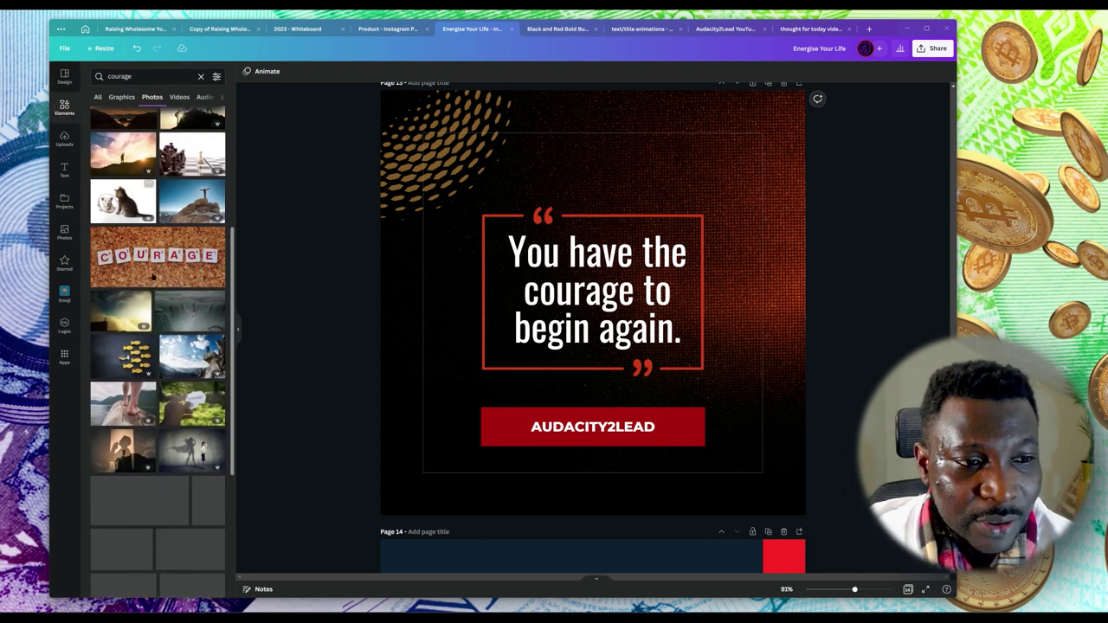
{"action": "left_click", "coordinate": [121, 76]}
{"action": "double_click", "coordinate": [120, 76]}
{"action": "type", "text": "m"}
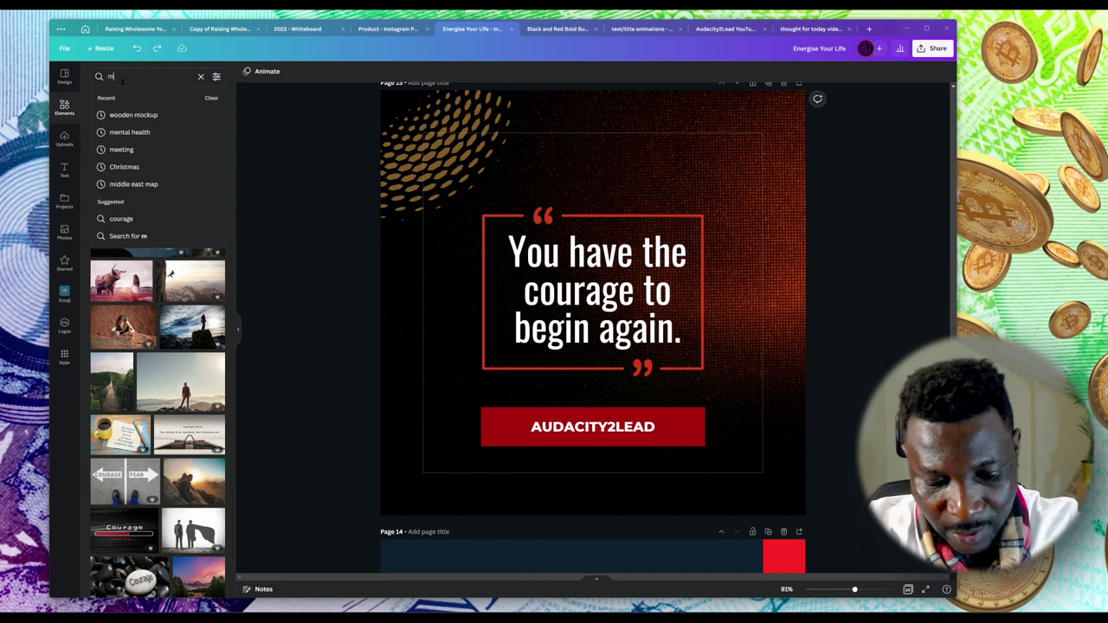
{"action": "type", "text": "ountai"}
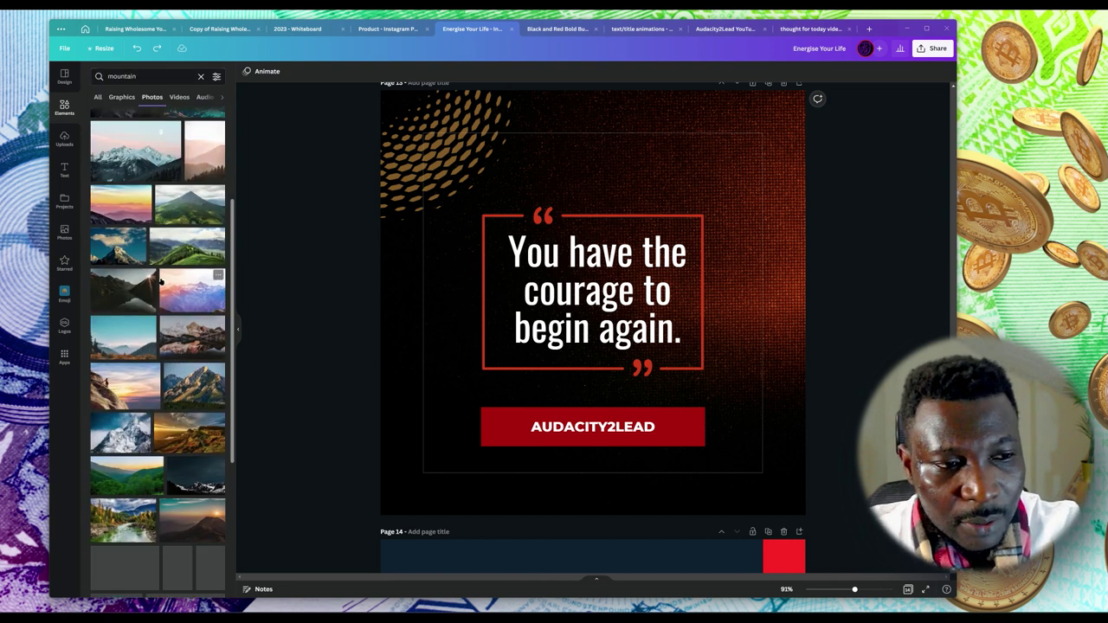
{"action": "type", "text": "n sun"}
{"action": "left_click", "coordinate": [134, 149]}
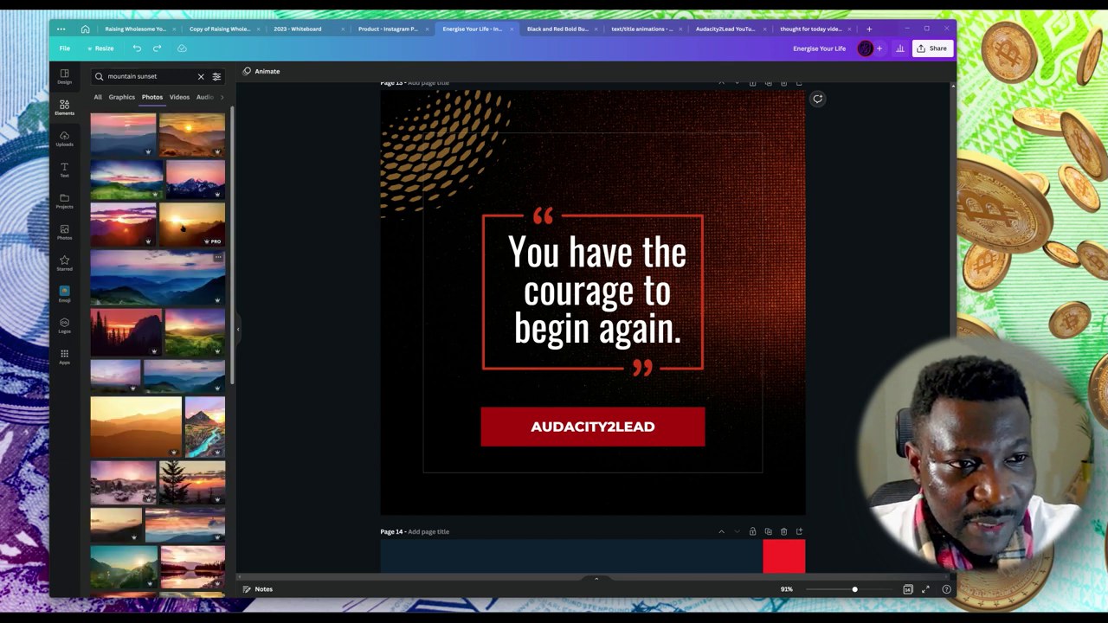
Step: Set the orange mountain sunset photo as the quote page background
{"action": "left_click_drag", "start_coordinate": [182, 226], "coordinate": [403, 352]}
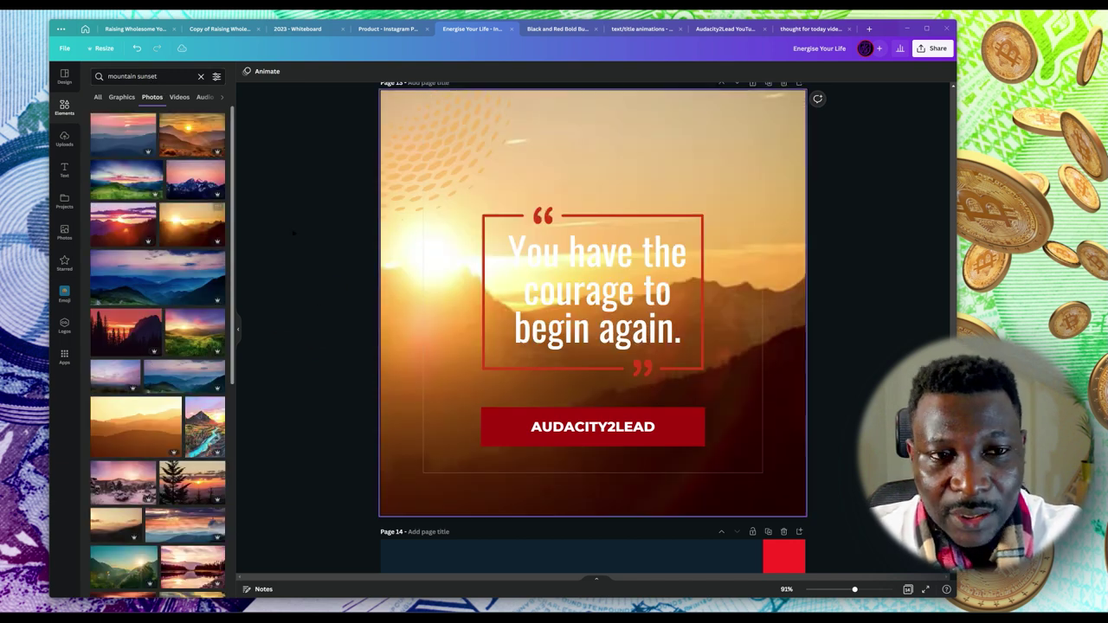
{"action": "left_click", "coordinate": [435, 148]}
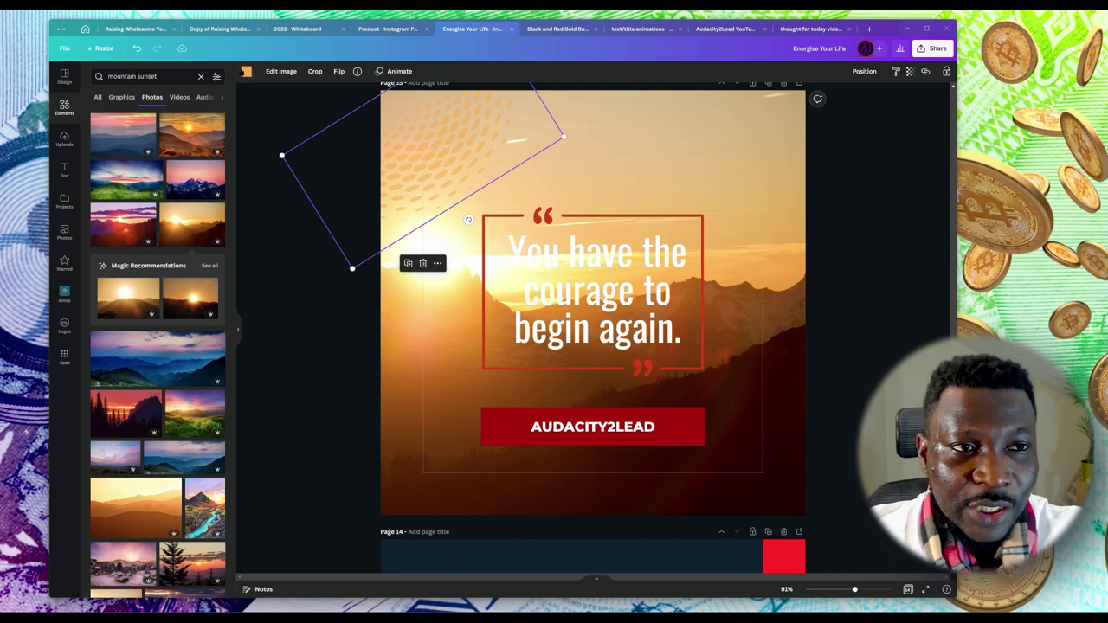
{"action": "left_click", "coordinate": [245, 71]}
{"action": "left_click", "coordinate": [308, 255]}
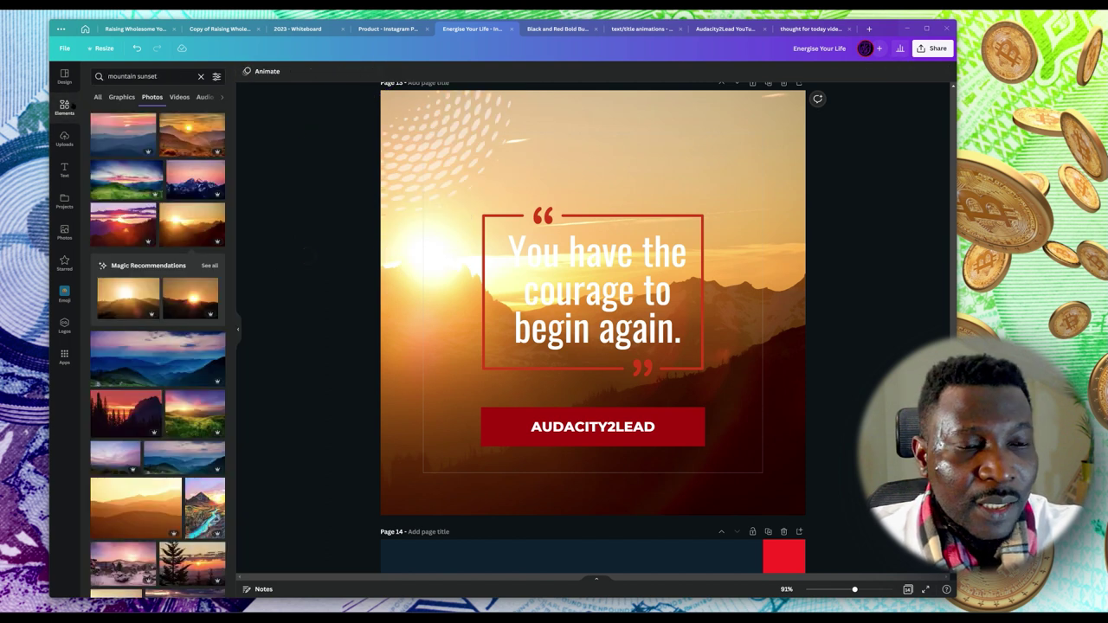
{"action": "left_click", "coordinate": [64, 108]}
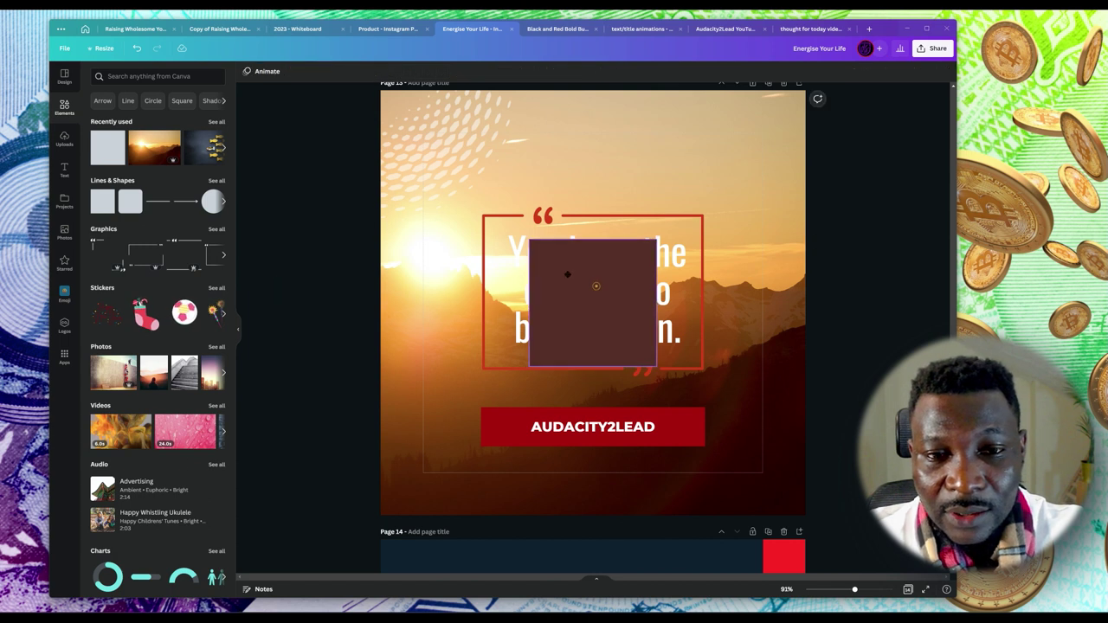
Step: Move the dark square over the quote and stretch it to fill the quote frame
{"action": "left_click_drag", "start_coordinate": [585, 284], "coordinate": [550, 261]}
{"action": "left_click_drag", "start_coordinate": [609, 277], "coordinate": [703, 279]}
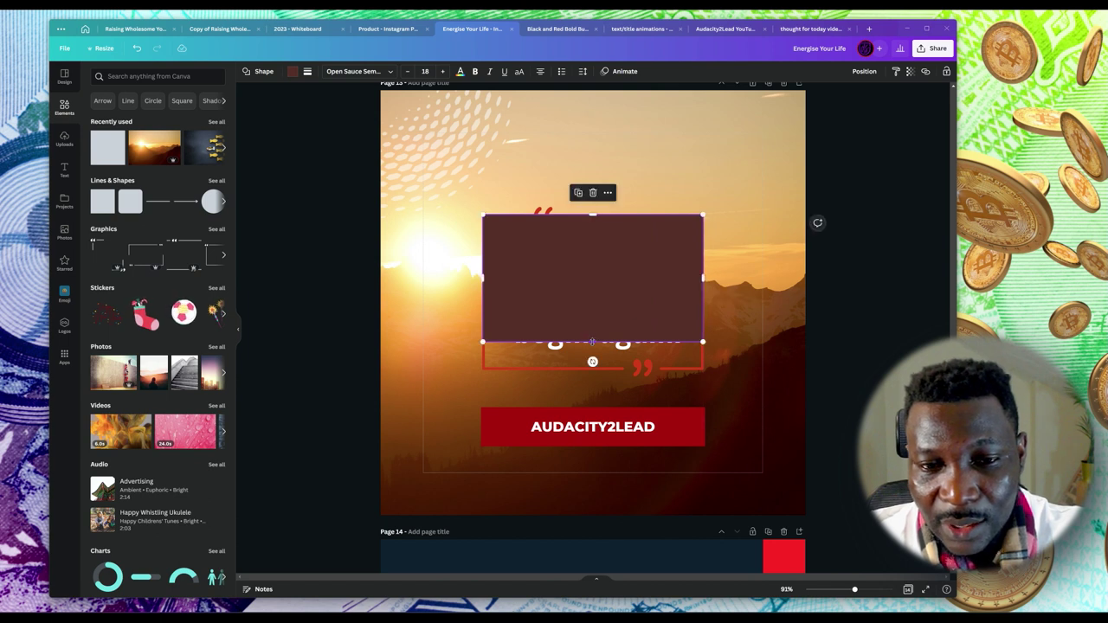
{"action": "left_click_drag", "start_coordinate": [592, 342], "coordinate": [600, 369]}
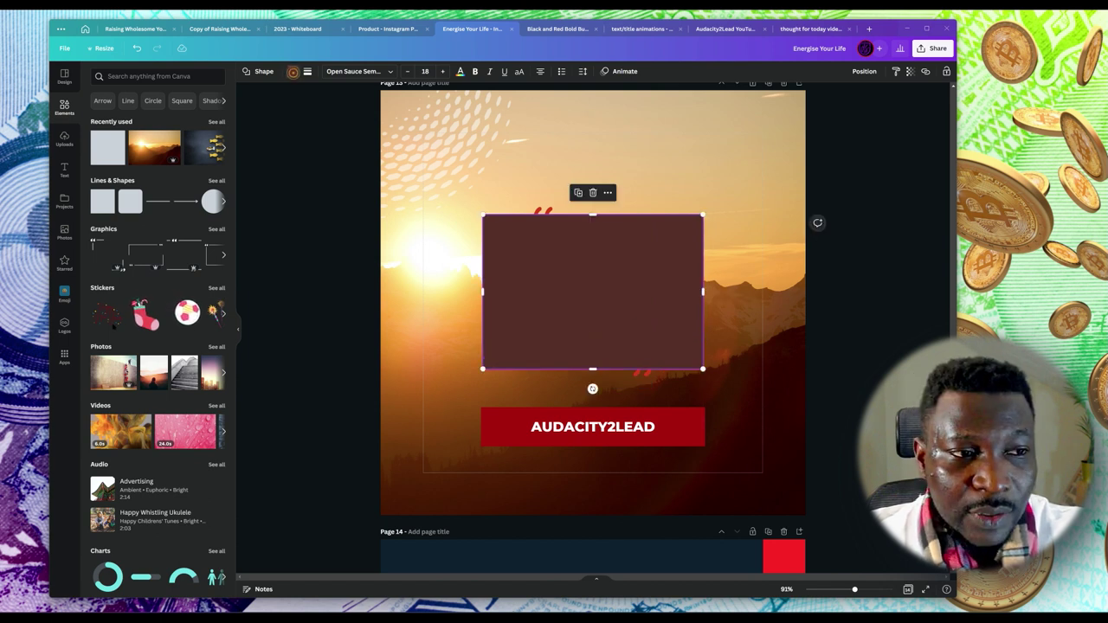
Step: Make the rectangle dark red, send it behind the quote, and set transparency to 52
{"action": "left_click", "coordinate": [293, 71]}
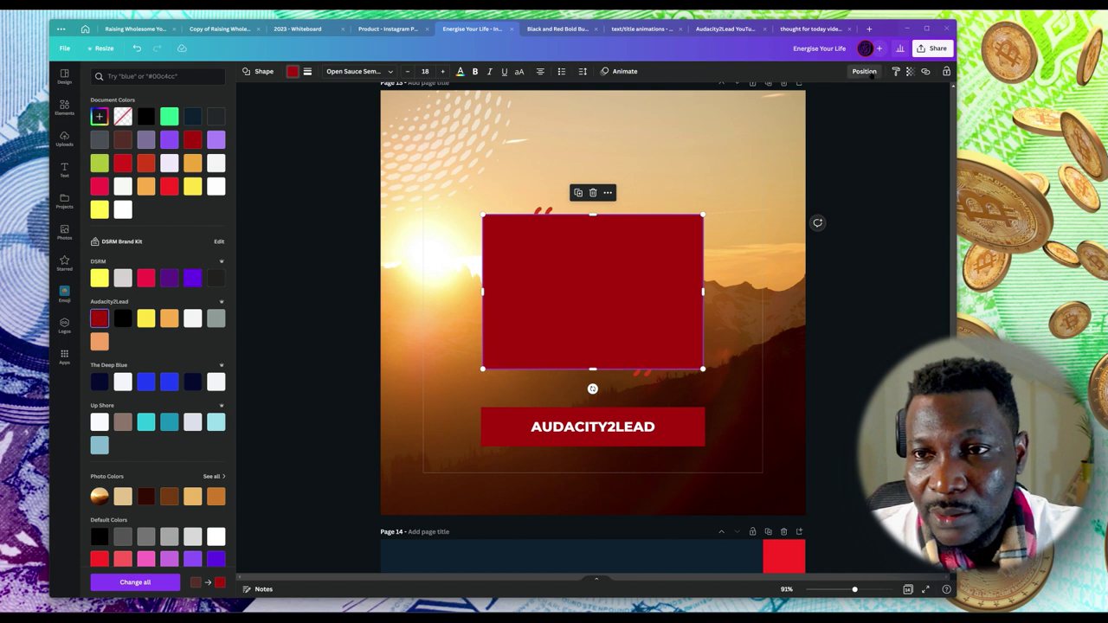
{"action": "left_click", "coordinate": [865, 71]}
{"action": "left_click", "coordinate": [836, 96]}
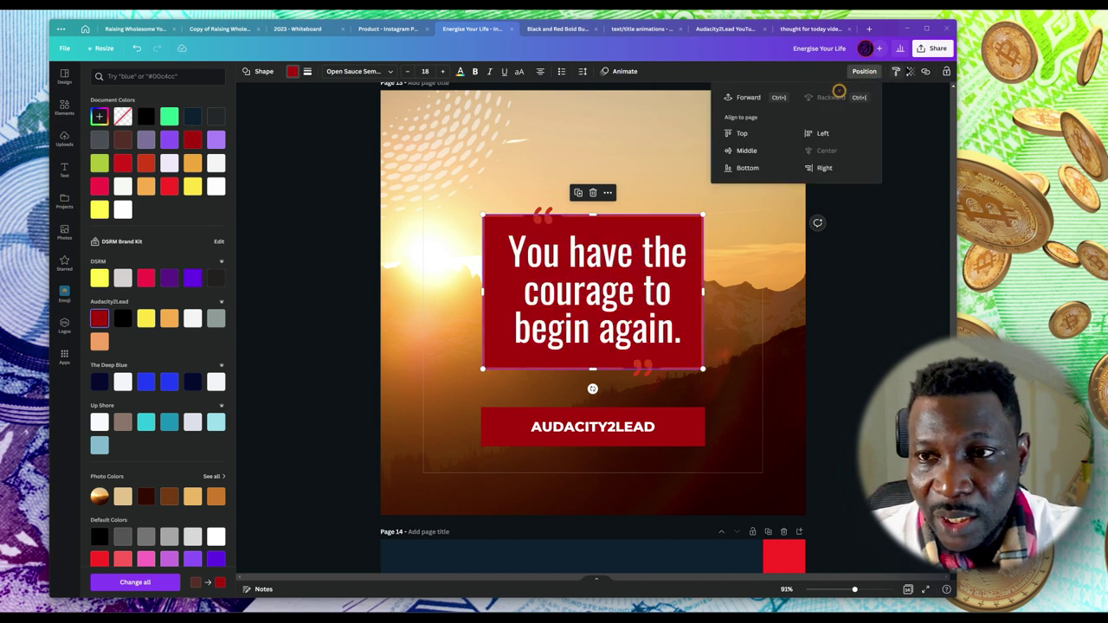
{"action": "left_click", "coordinate": [909, 71]}
{"action": "left_click_drag", "start_coordinate": [906, 105], "coordinate": [869, 106]}
{"action": "left_click", "coordinate": [334, 237]}
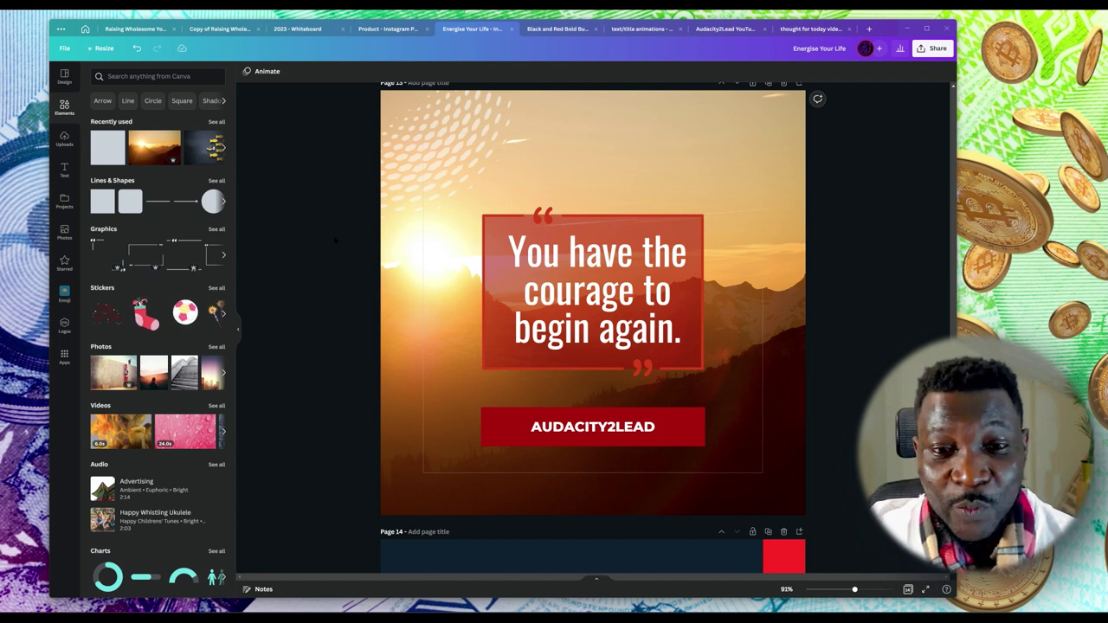
{"action": "scroll", "coordinate": [335, 241], "scroll_direction": "down", "scroll_amount": 4}
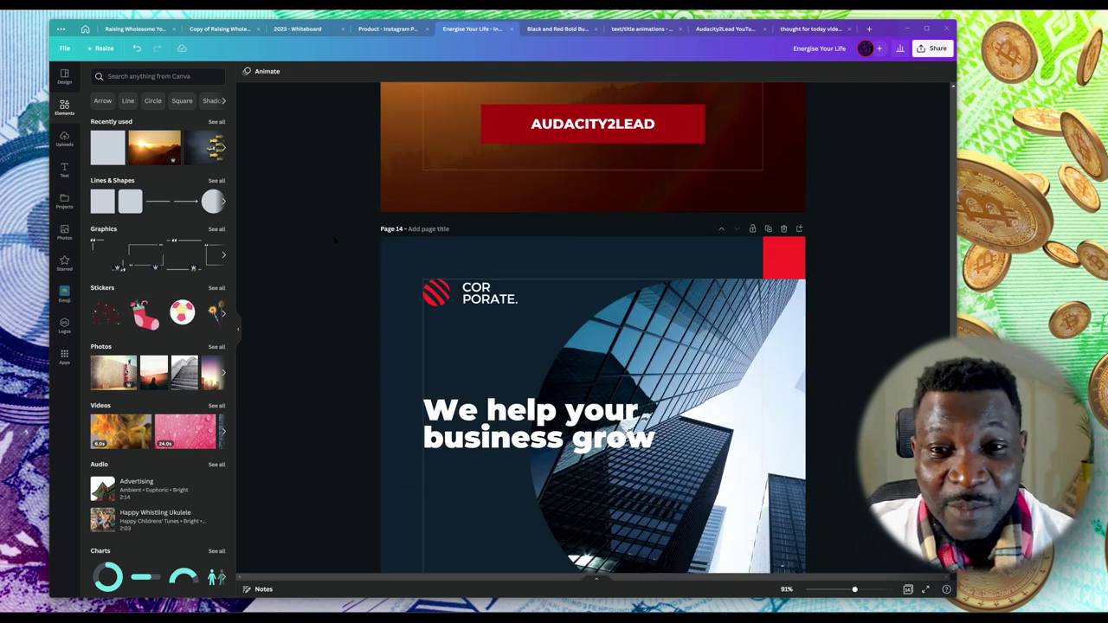
{"action": "scroll", "coordinate": [335, 241], "scroll_direction": "up", "scroll_amount": 5}
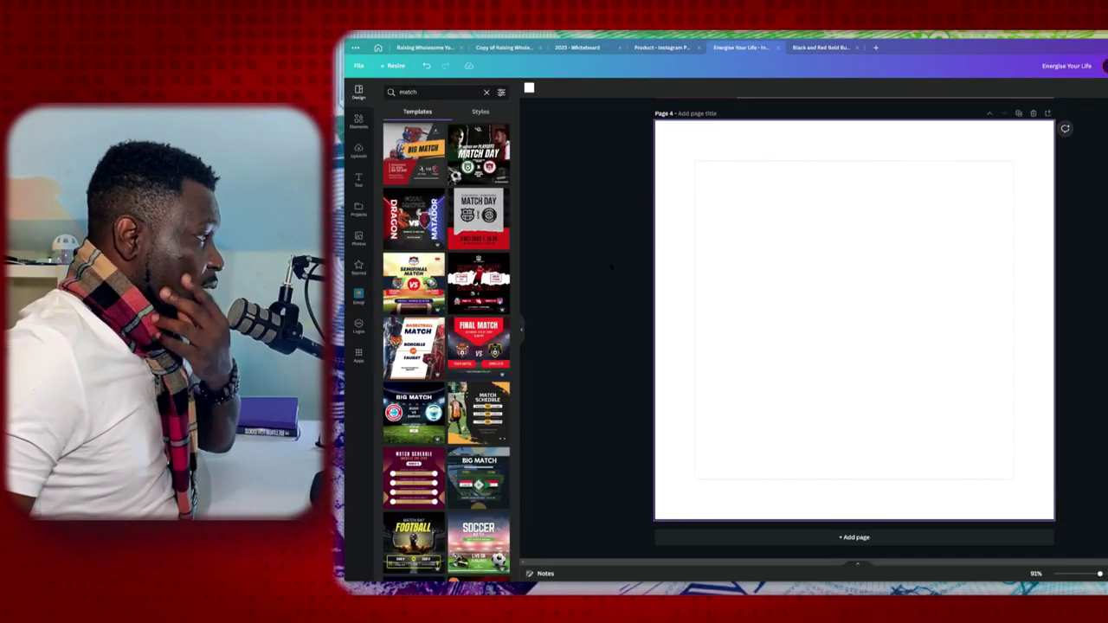
Step: Deselect everything to show the blank Page 4 beside the match templates
{"action": "left_click", "coordinate": [610, 264]}
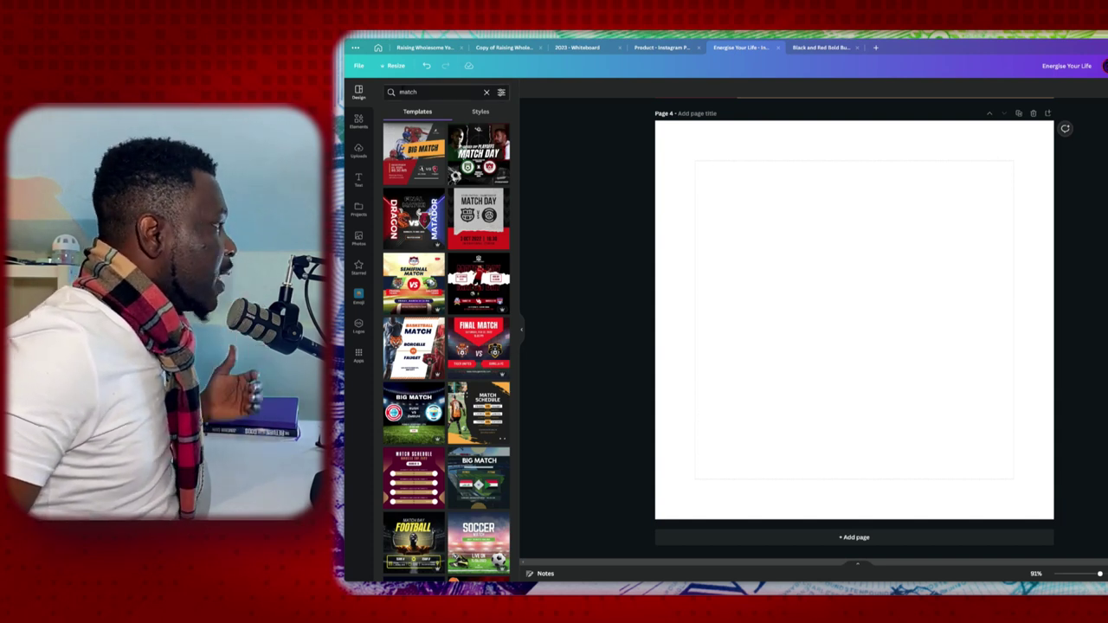
Step: Search templates for 'training' and apply the purple Training Session template to Page 4
{"action": "double_click", "coordinate": [407, 91]}
{"action": "type", "text": "training"}
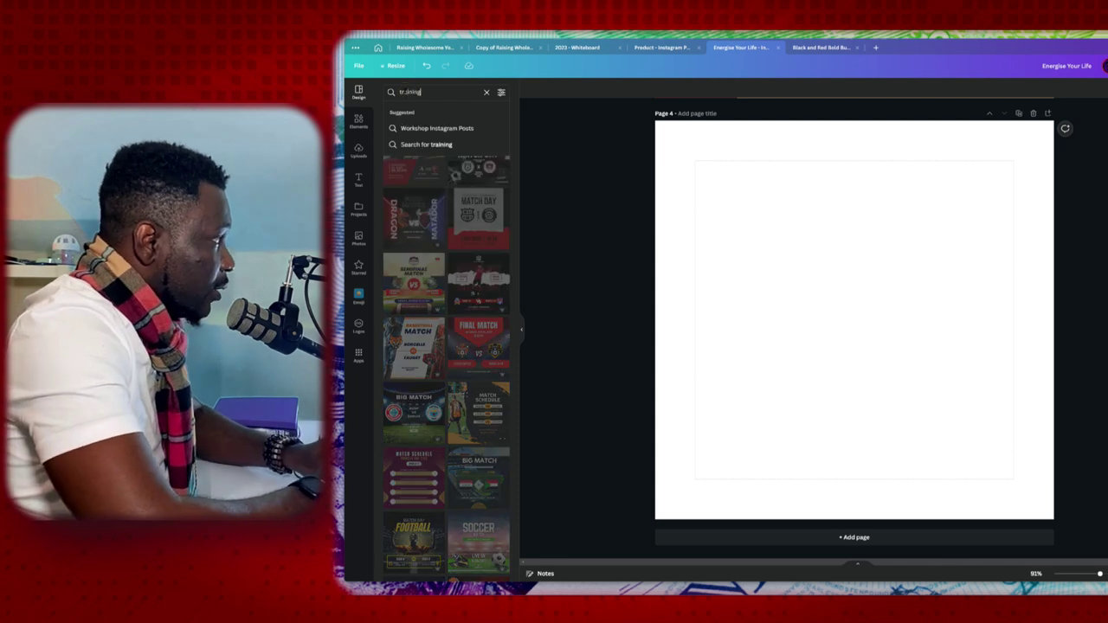
{"action": "key", "text": "Return"}
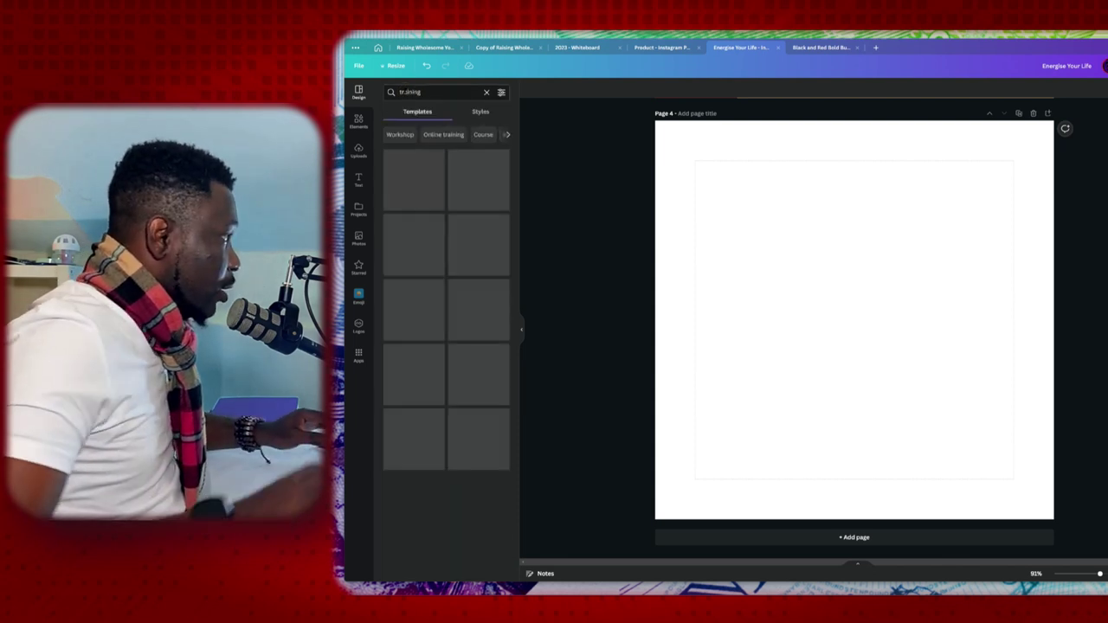
{"action": "scroll", "coordinate": [446, 346], "scroll_direction": "down", "scroll_amount": 5}
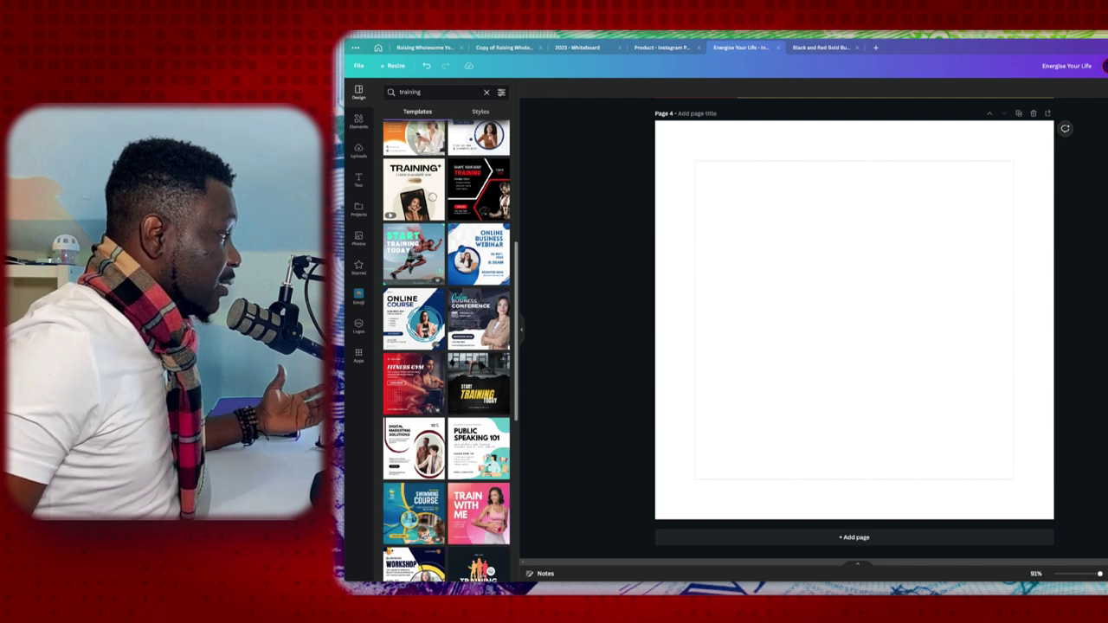
{"action": "scroll", "coordinate": [450, 362], "scroll_direction": "down", "scroll_amount": 2}
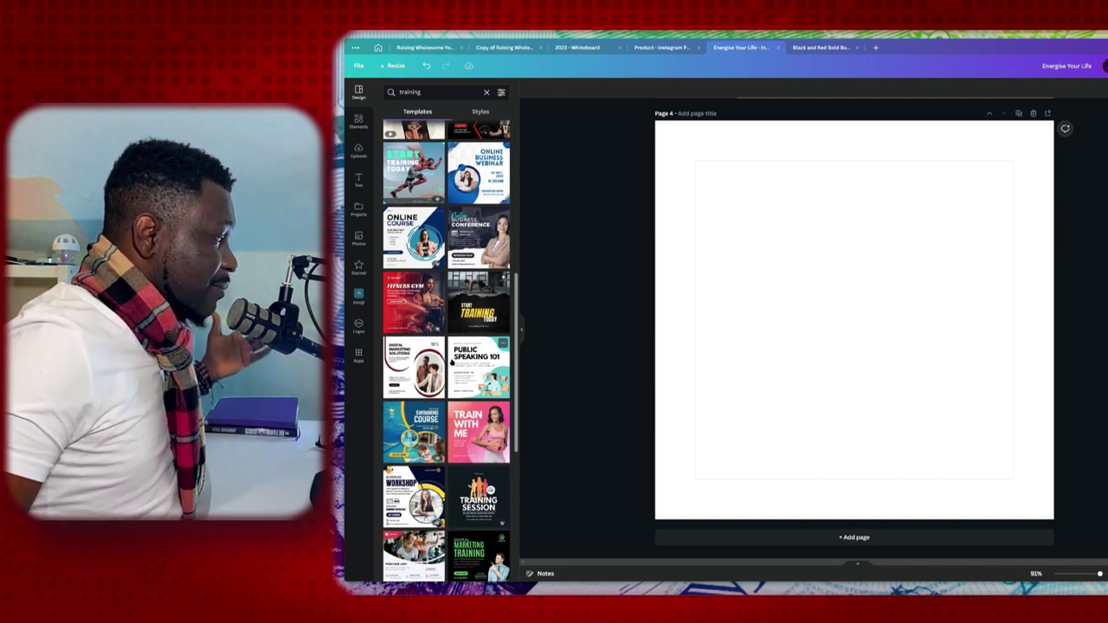
{"action": "scroll", "coordinate": [450, 362], "scroll_direction": "down", "scroll_amount": 3}
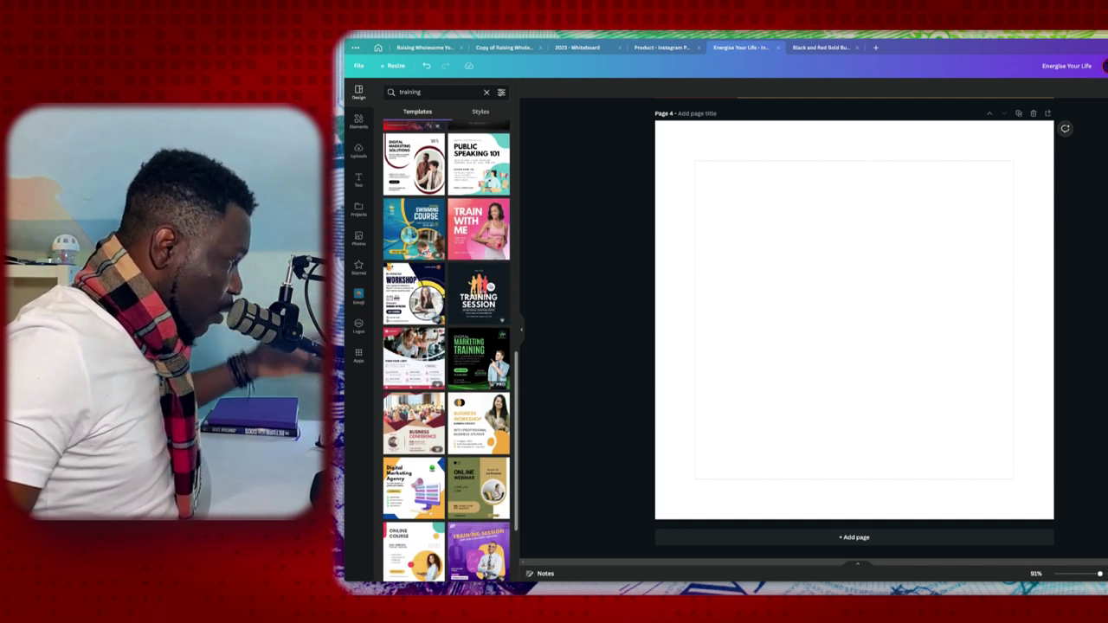
{"action": "scroll", "coordinate": [450, 361], "scroll_direction": "down", "scroll_amount": 2}
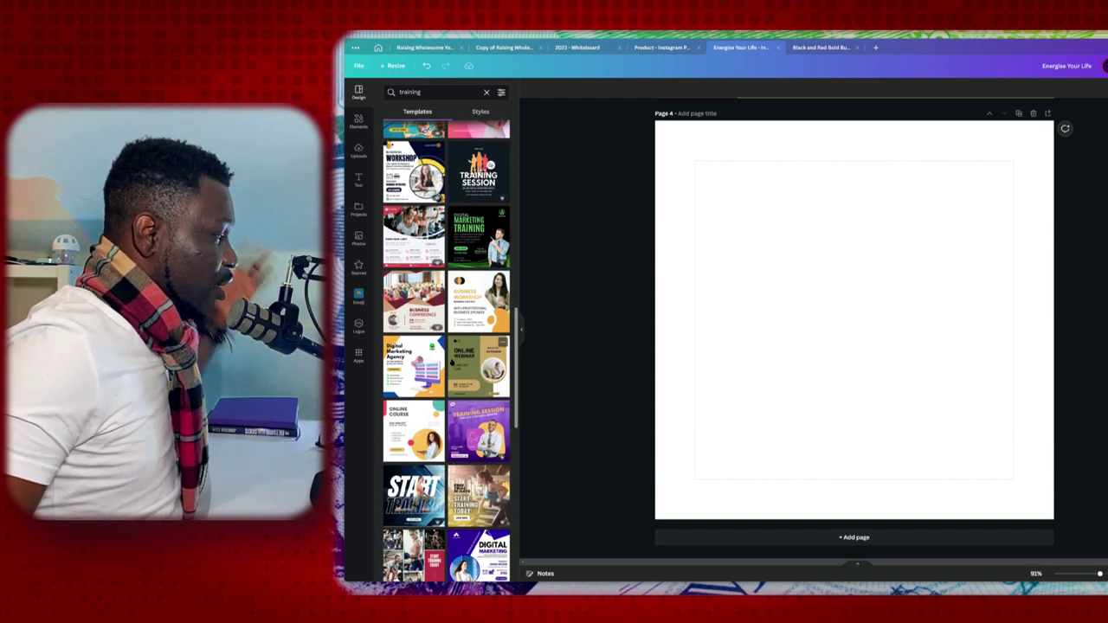
{"action": "scroll", "coordinate": [450, 362], "scroll_direction": "up", "scroll_amount": 1}
{"action": "mouse_move", "coordinate": [500, 448]}
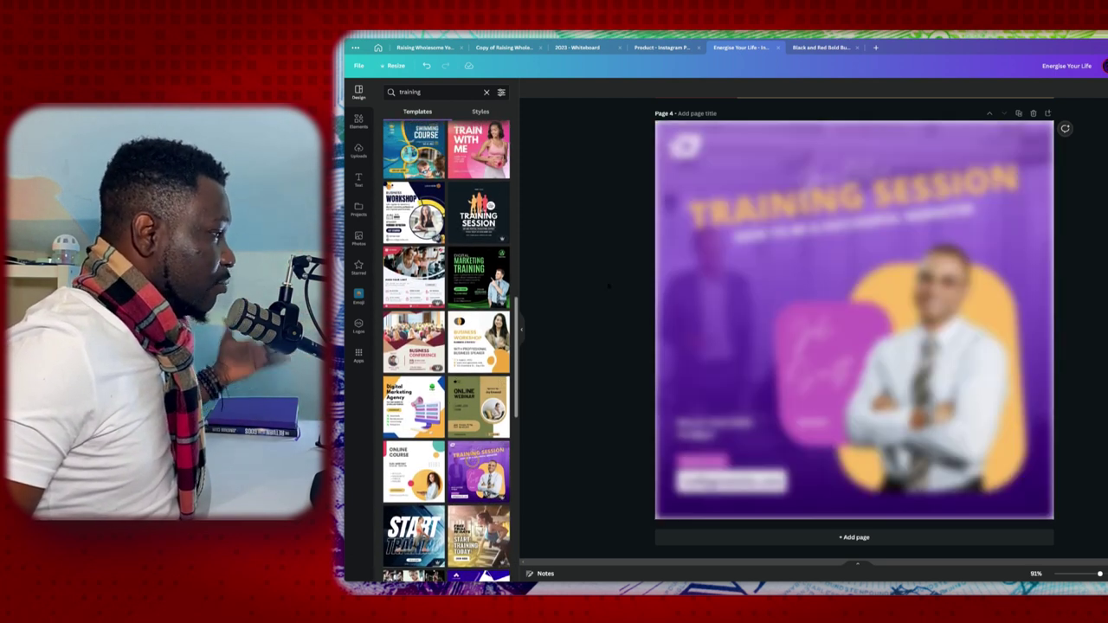
{"action": "left_click", "coordinate": [501, 448]}
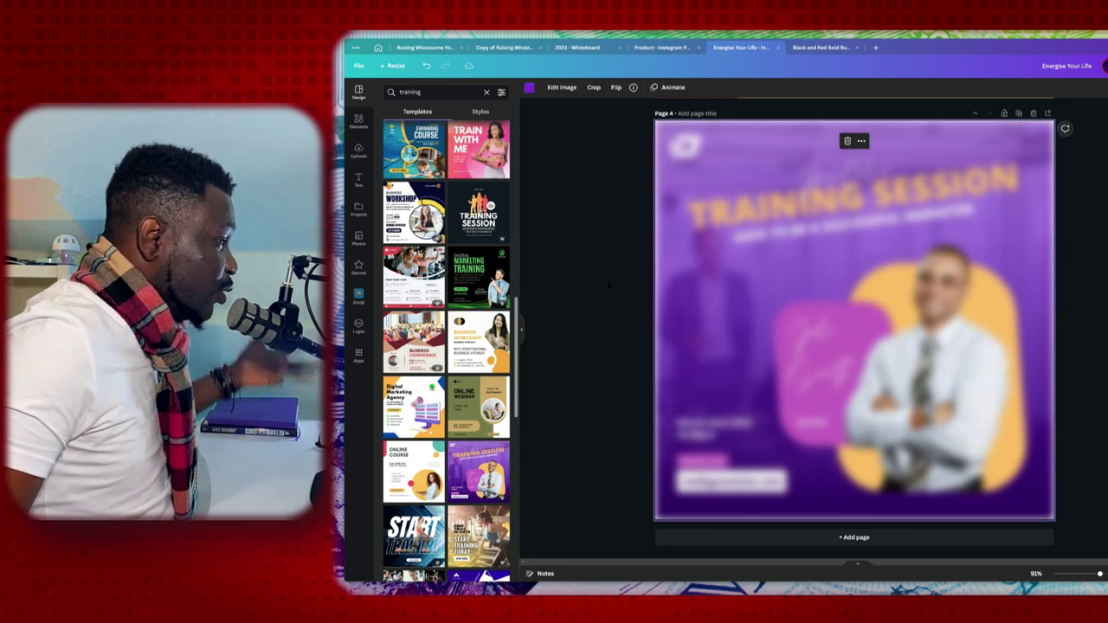
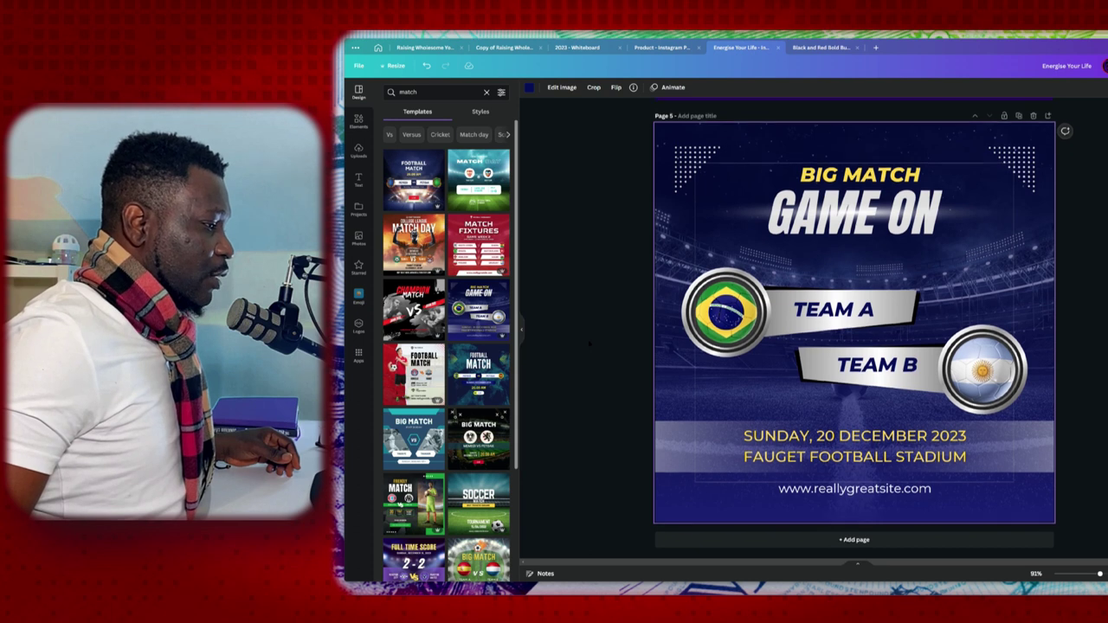
Step: Add a page after the Game On poster and fill it with the Full Time Score template
{"action": "scroll", "coordinate": [589, 343], "scroll_direction": "up", "scroll_amount": 3}
{"action": "scroll", "coordinate": [589, 344], "scroll_direction": "up", "scroll_amount": 3}
{"action": "scroll", "coordinate": [589, 343], "scroll_direction": "down", "scroll_amount": 2}
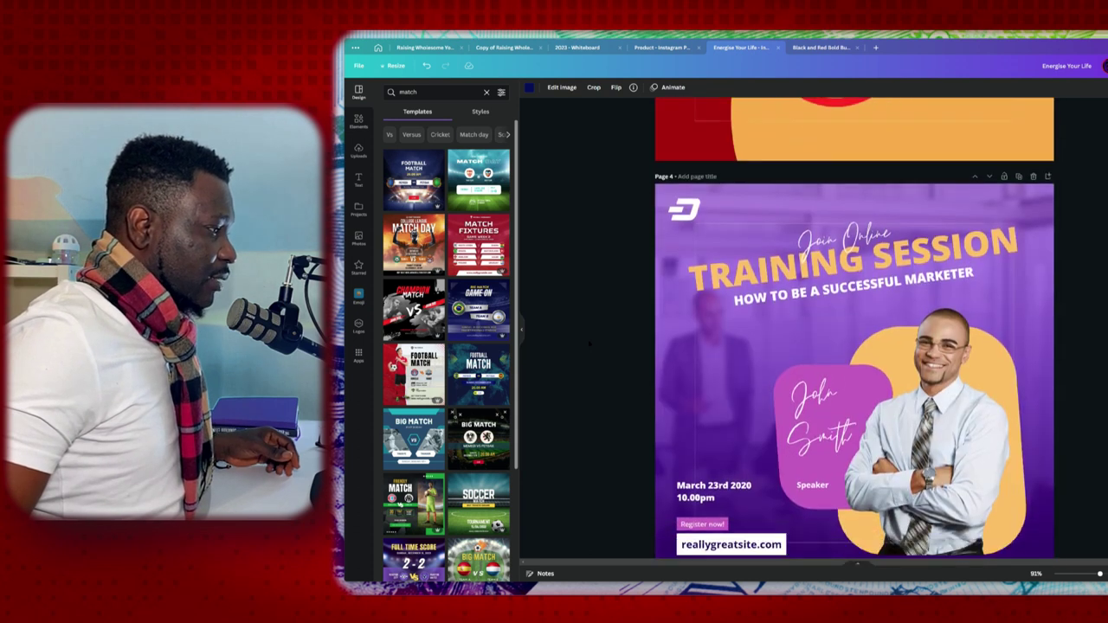
{"action": "scroll", "coordinate": [588, 344], "scroll_direction": "up", "scroll_amount": 2}
{"action": "scroll", "coordinate": [589, 343], "scroll_direction": "down", "scroll_amount": 5}
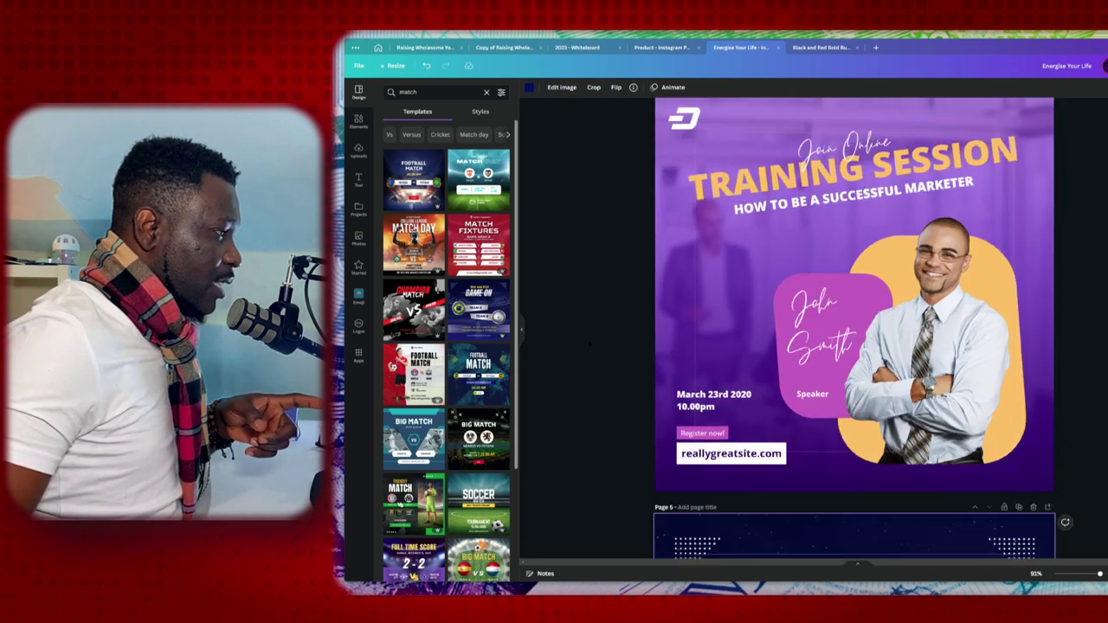
{"action": "scroll", "coordinate": [588, 344], "scroll_direction": "down", "scroll_amount": 3}
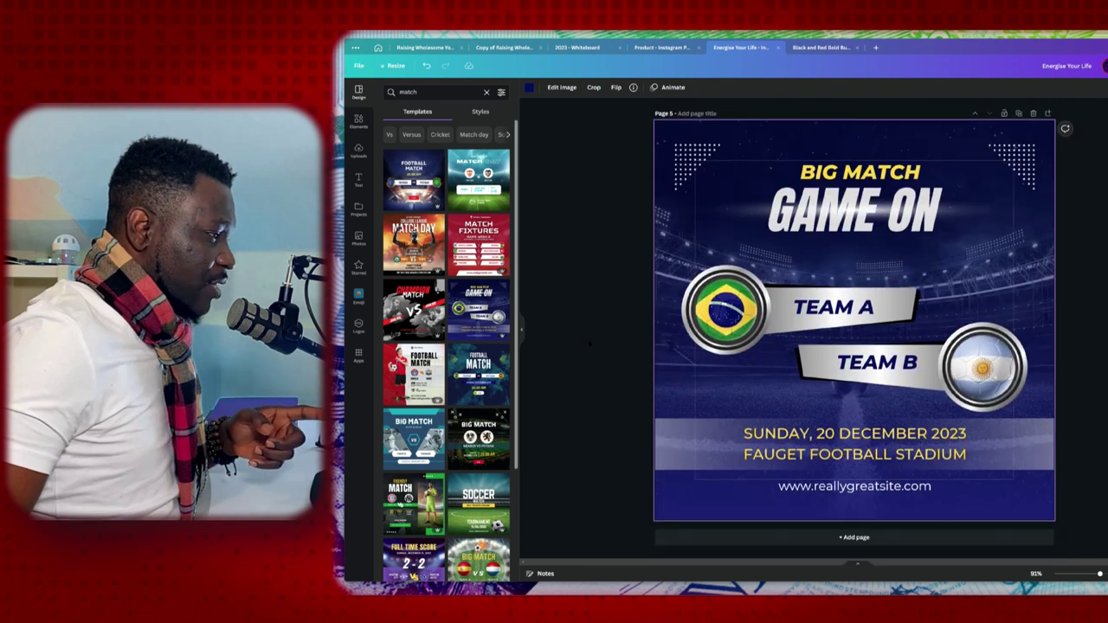
{"action": "scroll", "coordinate": [588, 343], "scroll_direction": "up", "scroll_amount": 5}
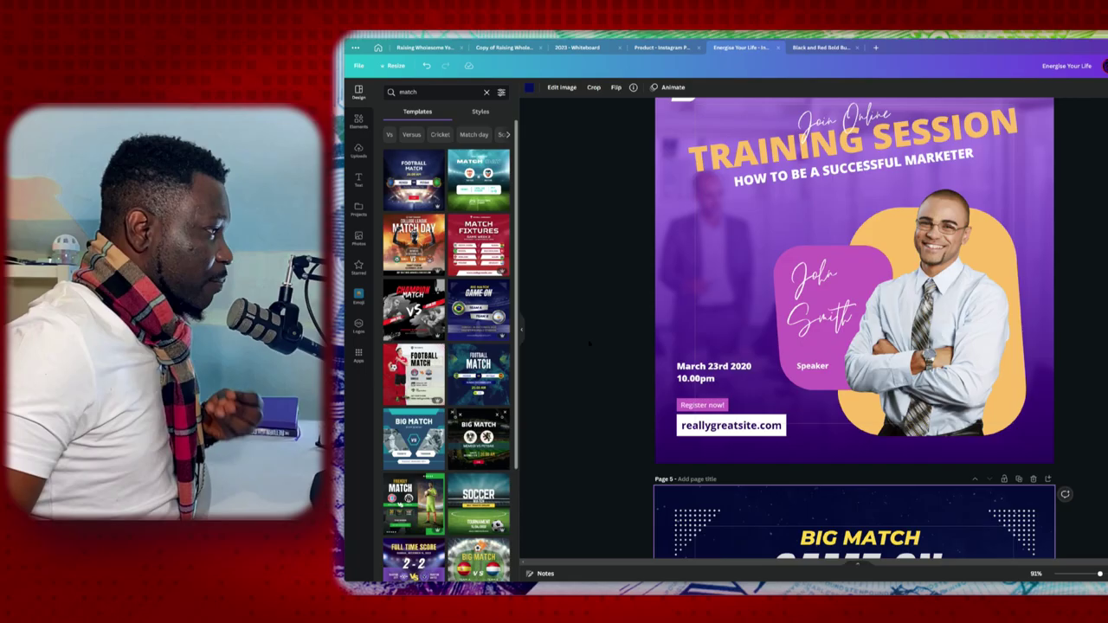
{"action": "scroll", "coordinate": [589, 343], "scroll_direction": "down", "scroll_amount": 5}
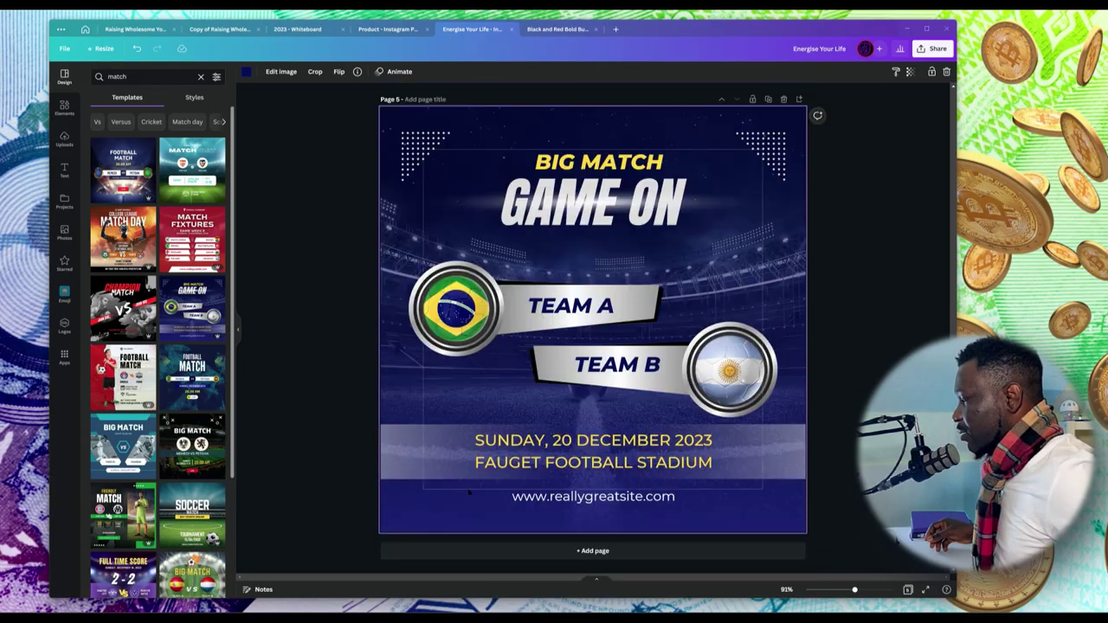
{"action": "left_click", "coordinate": [540, 551]}
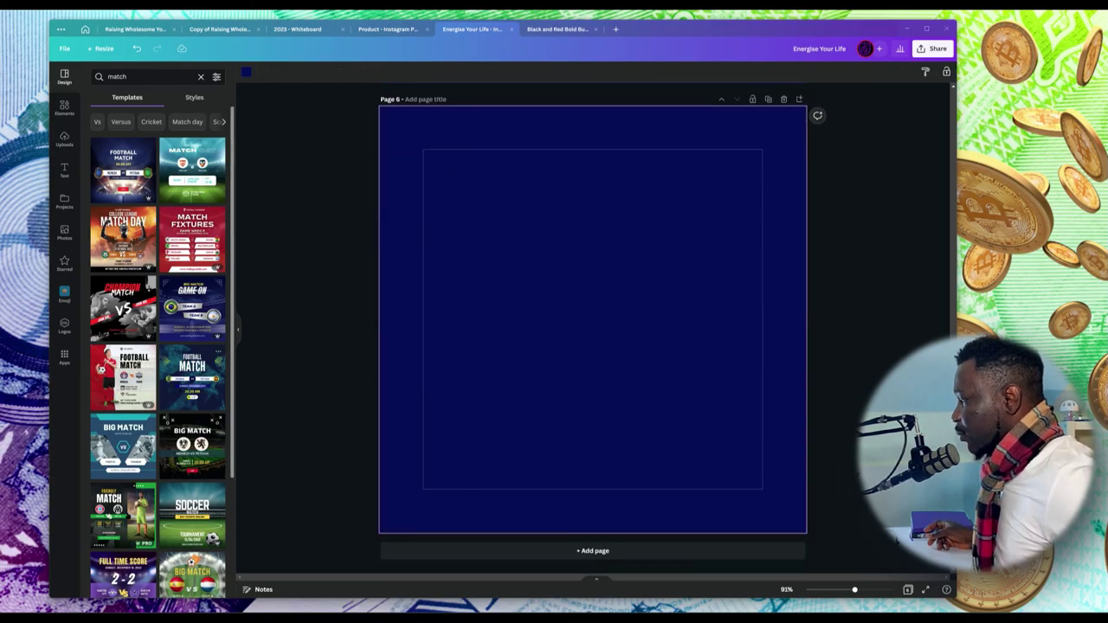
{"action": "scroll", "coordinate": [157, 346], "scroll_direction": "down", "scroll_amount": 4}
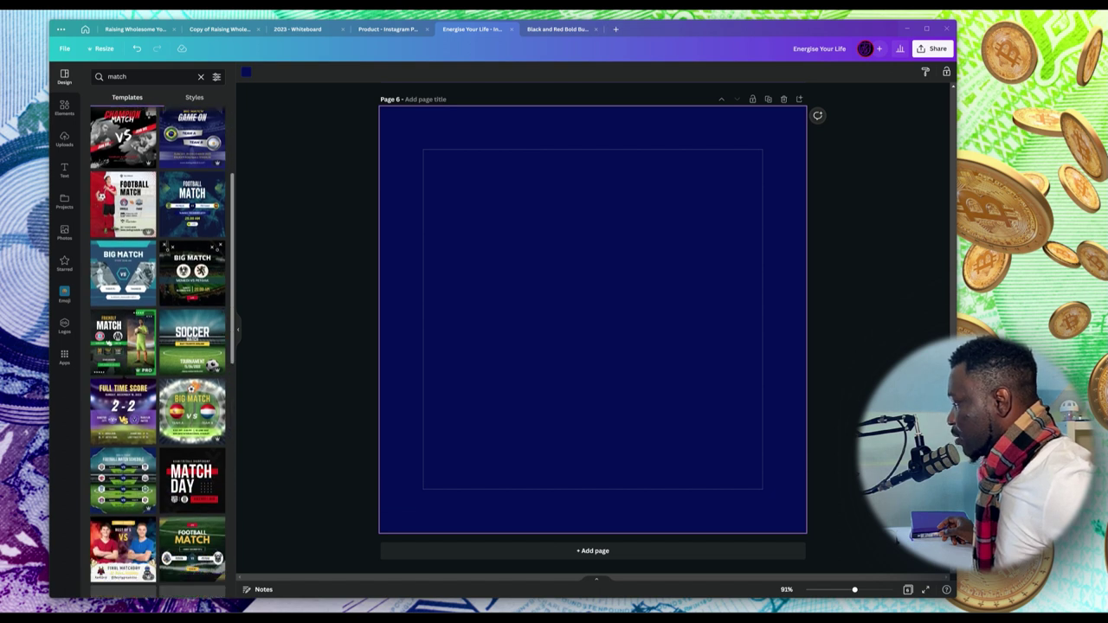
{"action": "left_click", "coordinate": [123, 408]}
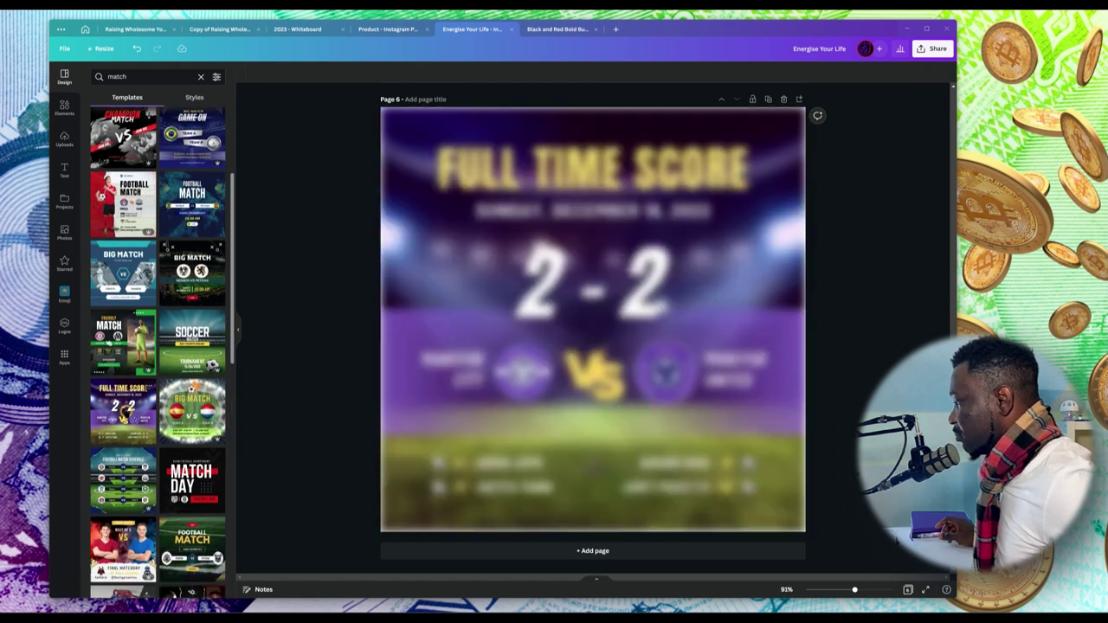
Step: Add three more pages with the Spain-Netherlands Big Match, Match Day and Best of 5 VS templates
{"action": "left_click", "coordinate": [529, 550]}
{"action": "left_click", "coordinate": [190, 405]}
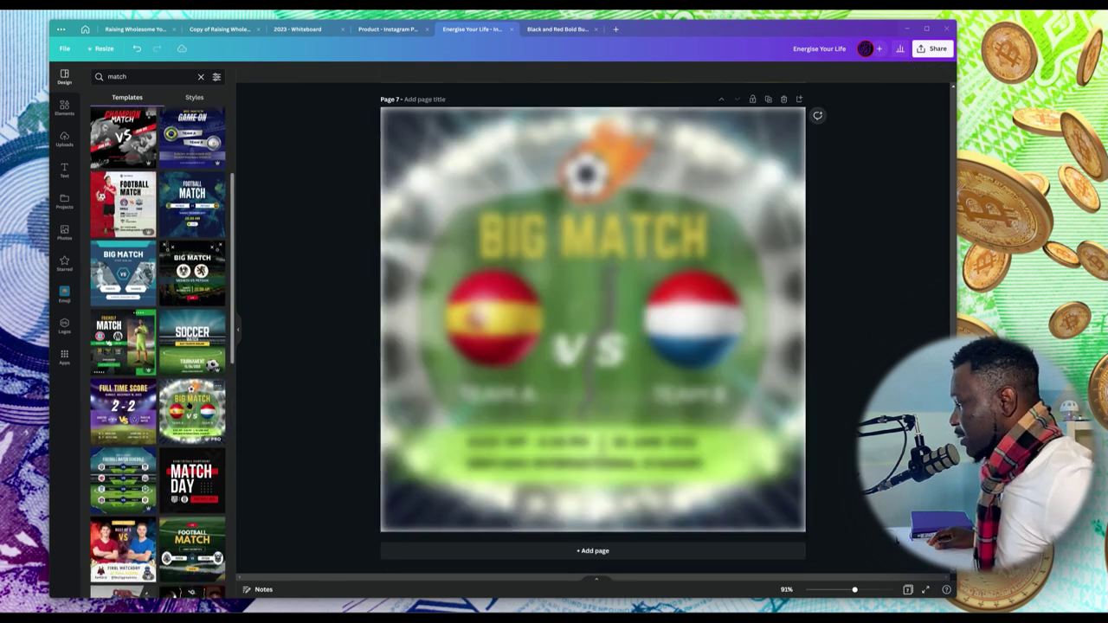
{"action": "scroll", "coordinate": [190, 405], "scroll_direction": "down", "scroll_amount": 2}
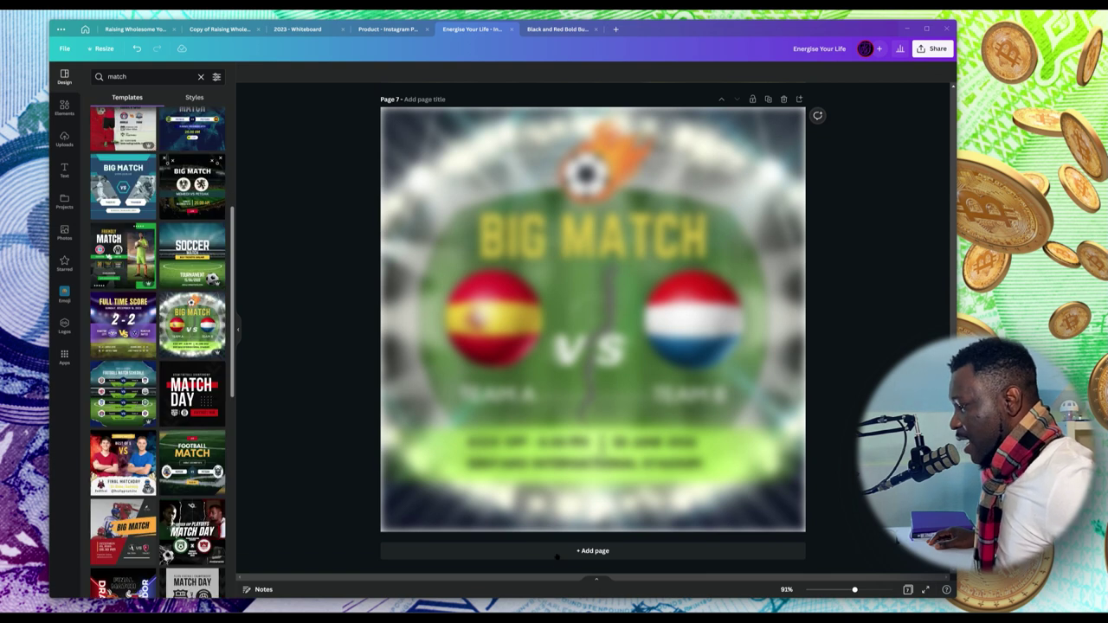
{"action": "left_click", "coordinate": [557, 550]}
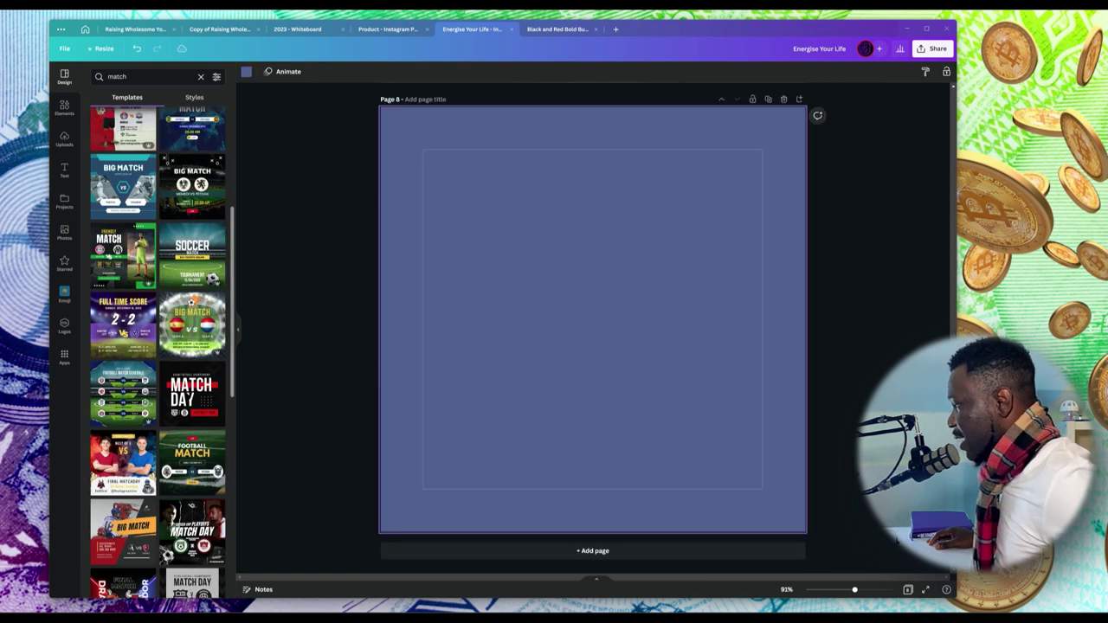
{"action": "left_click", "coordinate": [191, 394]}
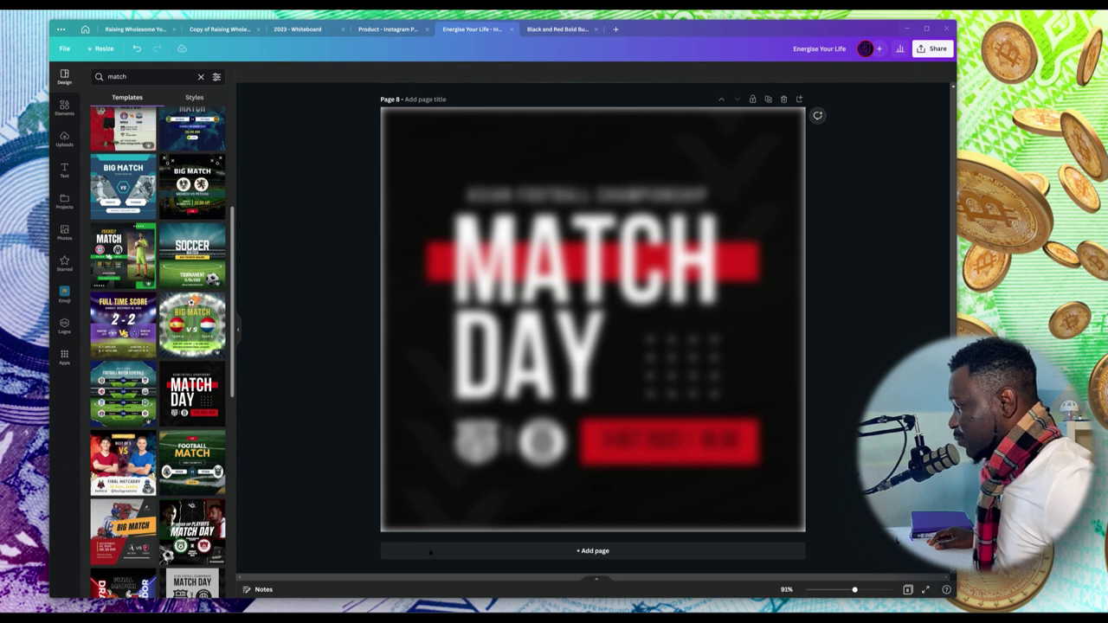
{"action": "left_click", "coordinate": [481, 550]}
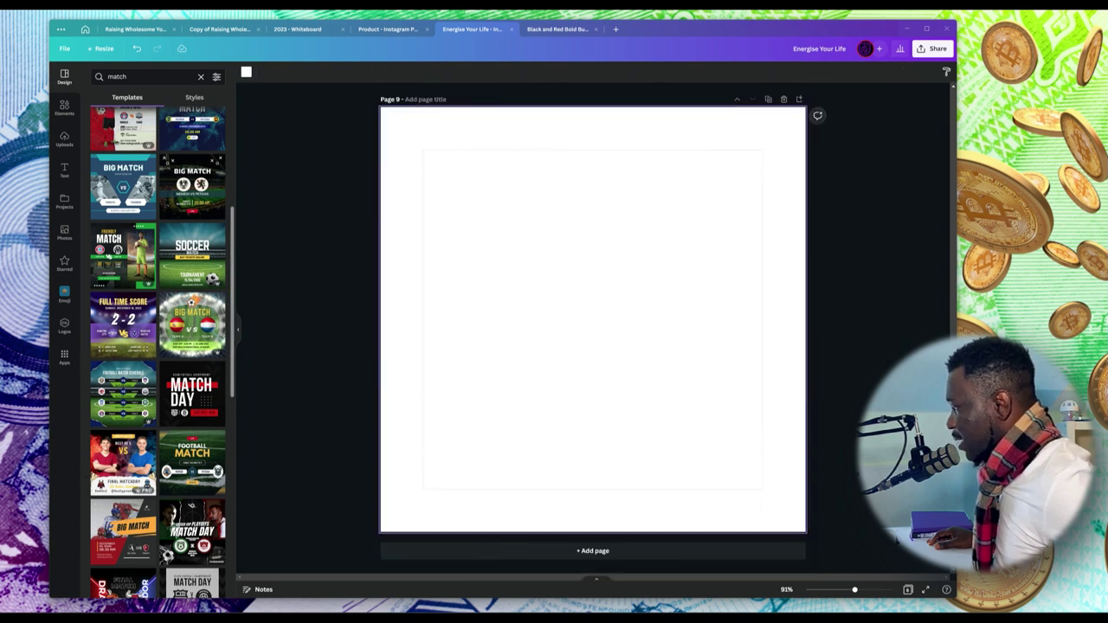
{"action": "left_click", "coordinate": [148, 438]}
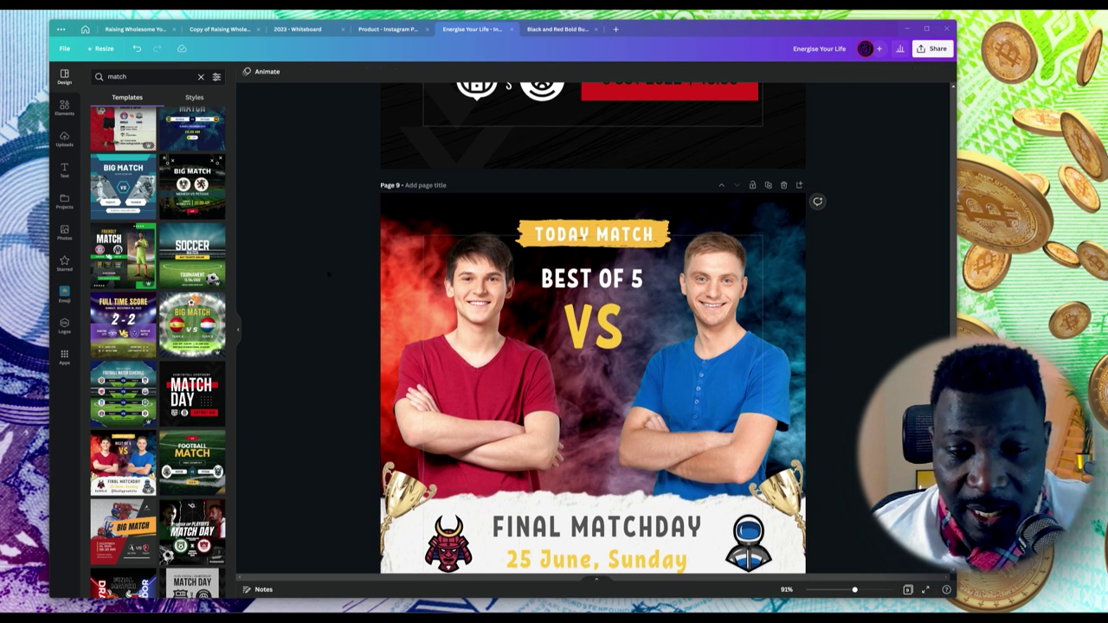
Step: Move the Match Day page up to Page 5, right after the speaker training page and before Game On
{"action": "scroll", "coordinate": [593, 346], "scroll_direction": "down", "scroll_amount": 1}
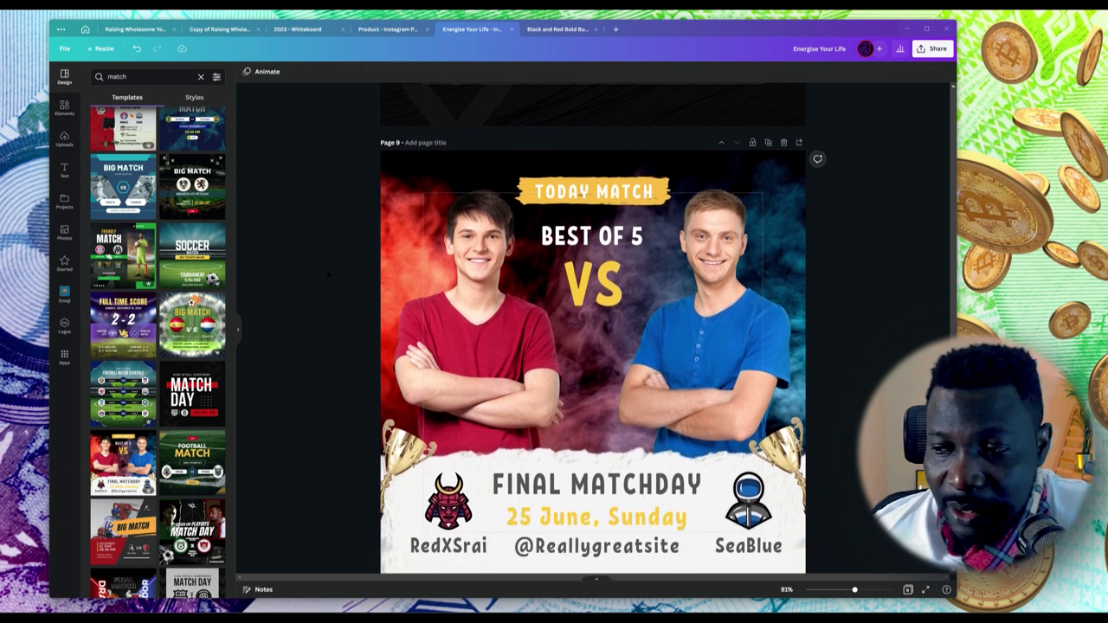
{"action": "scroll", "coordinate": [592, 346], "scroll_direction": "up", "scroll_amount": 2}
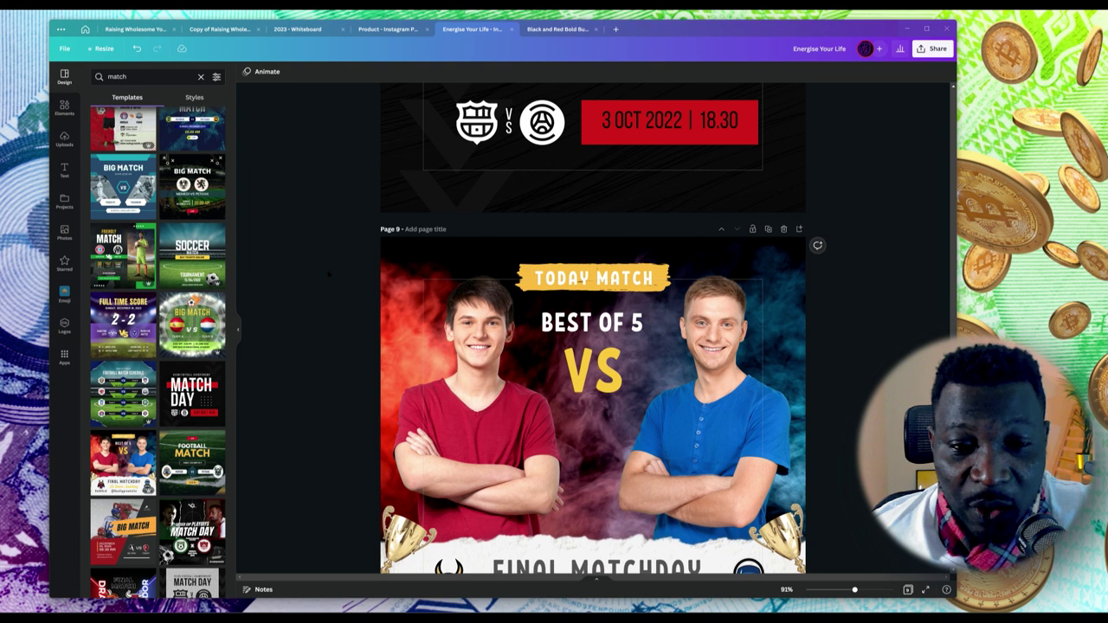
{"action": "scroll", "coordinate": [329, 274], "scroll_direction": "down", "scroll_amount": 3}
{"action": "scroll", "coordinate": [328, 275], "scroll_direction": "up", "scroll_amount": 7}
{"action": "scroll", "coordinate": [329, 274], "scroll_direction": "up", "scroll_amount": 5}
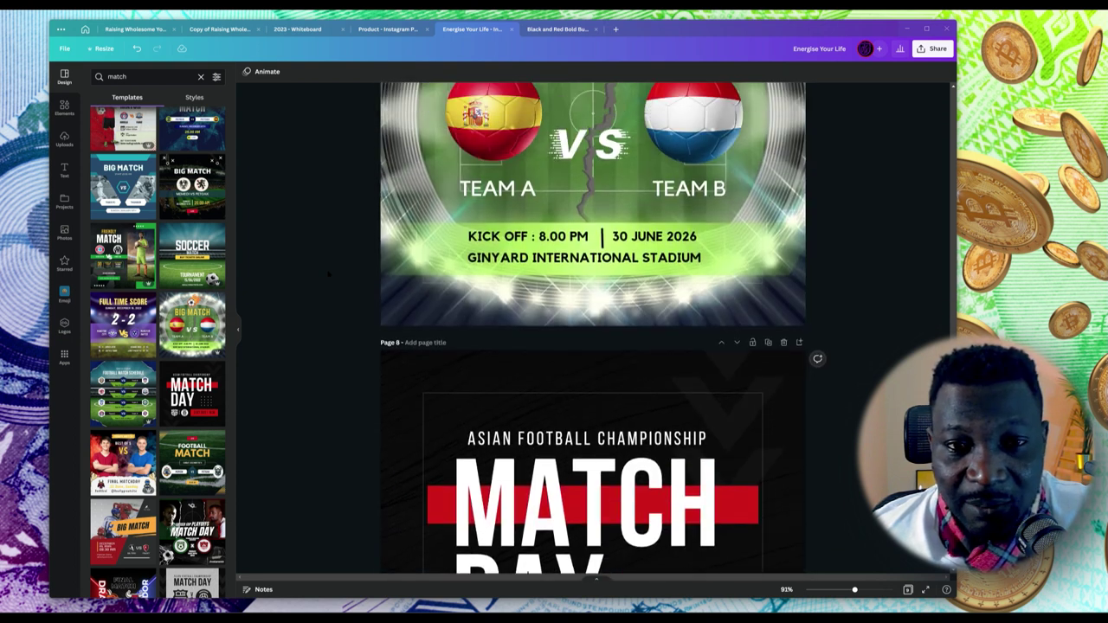
{"action": "scroll", "coordinate": [329, 274], "scroll_direction": "up", "scroll_amount": 4}
{"action": "scroll", "coordinate": [328, 274], "scroll_direction": "down", "scroll_amount": 6}
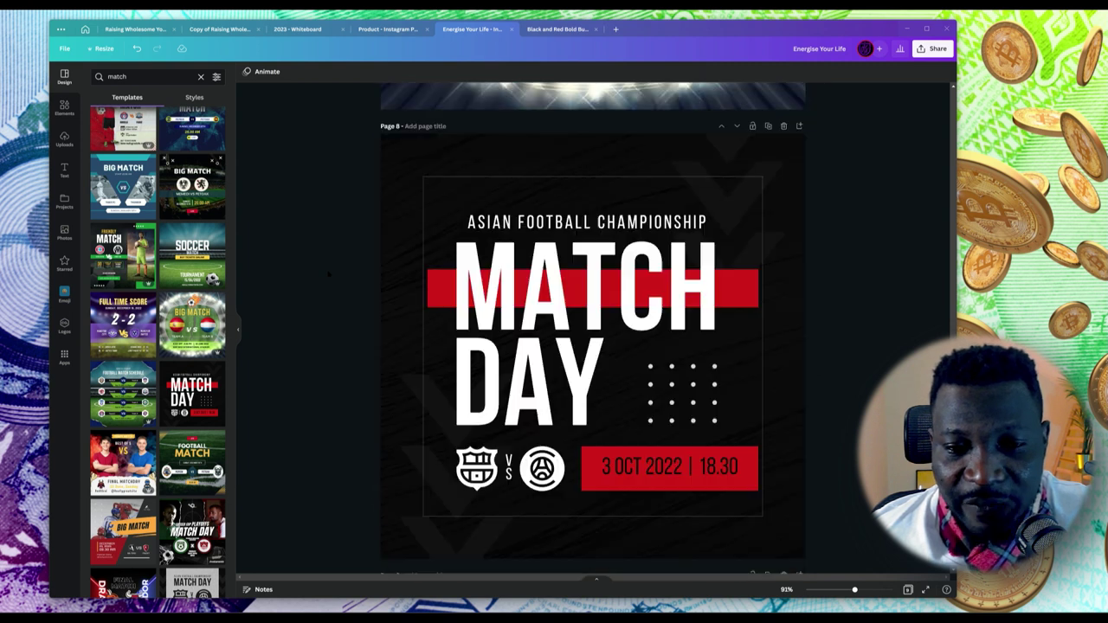
{"action": "scroll", "coordinate": [328, 274], "scroll_direction": "down", "scroll_amount": 3}
{"action": "scroll", "coordinate": [332, 275], "scroll_direction": "up", "scroll_amount": 2}
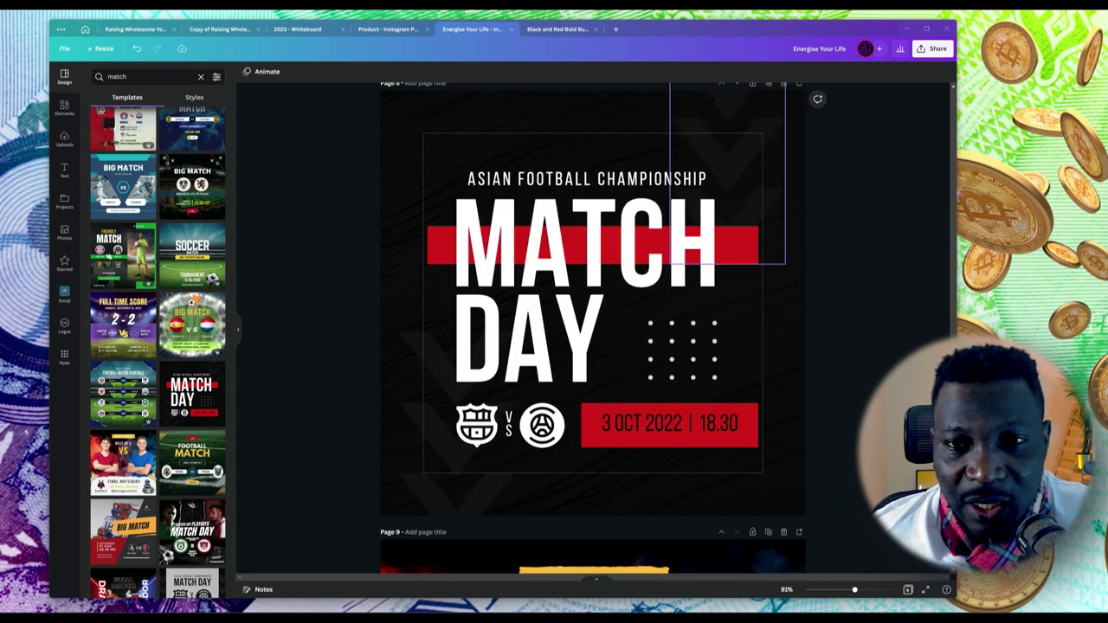
{"action": "left_click", "coordinate": [721, 83]}
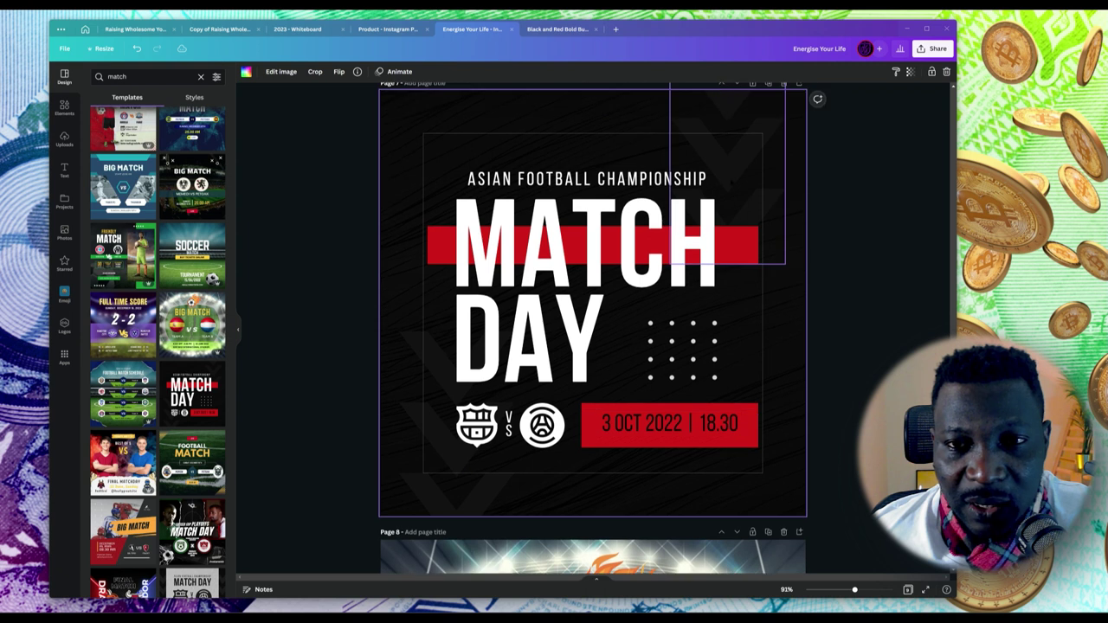
{"action": "scroll", "coordinate": [328, 275], "scroll_direction": "up", "scroll_amount": 4}
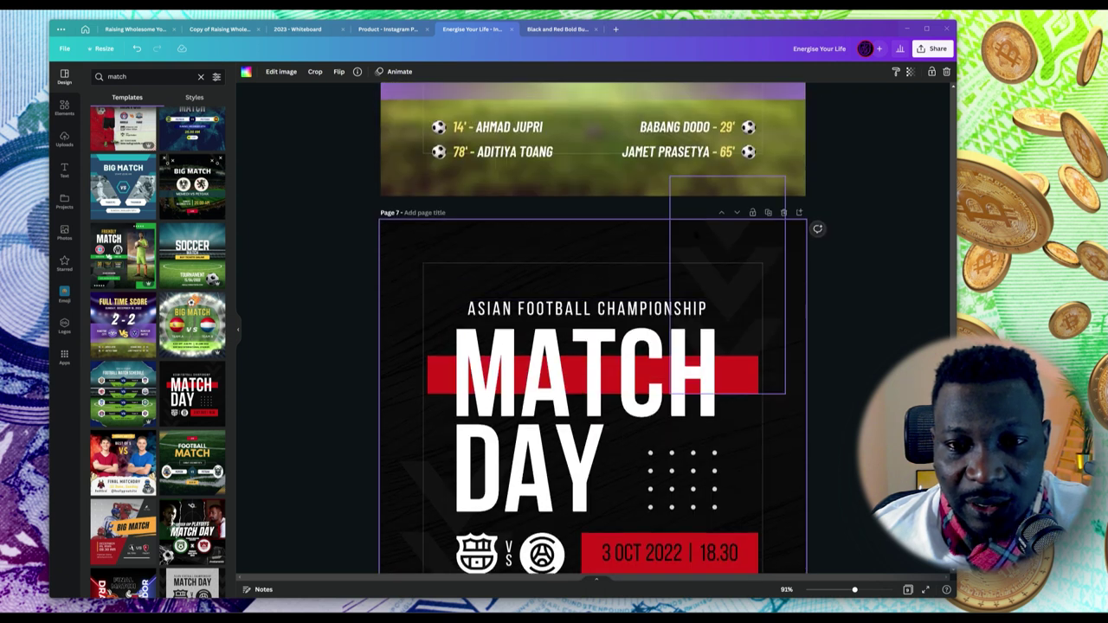
{"action": "scroll", "coordinate": [592, 329], "scroll_direction": "up", "scroll_amount": 10}
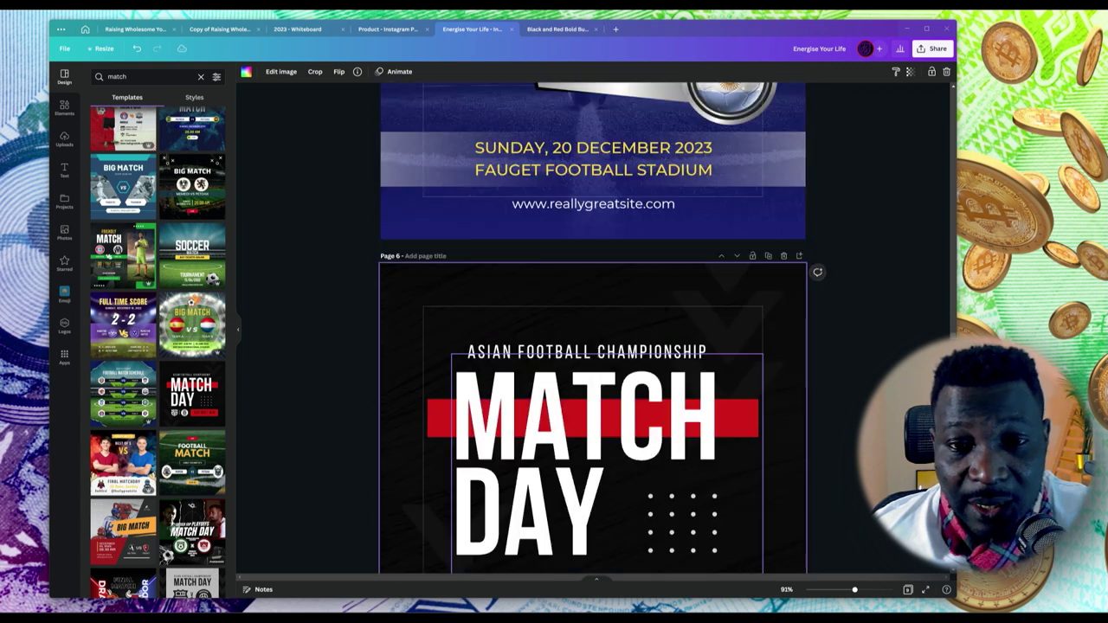
{"action": "left_click", "coordinate": [721, 523]}
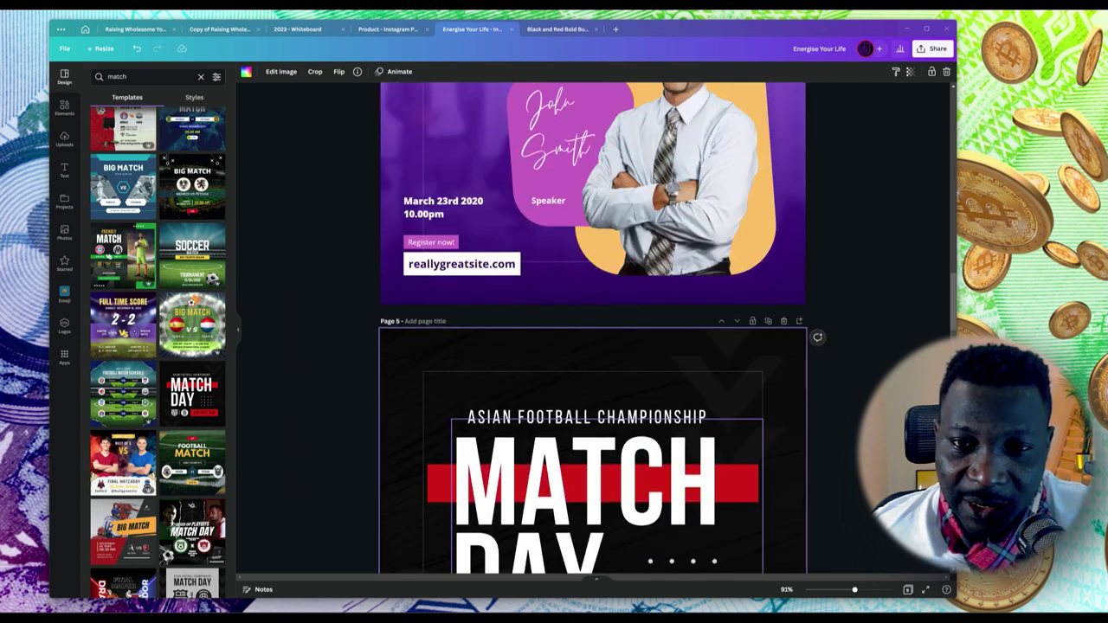
Step: Drag the speaker photo onto the Match Day page and send it behind the other elements
{"action": "left_click", "coordinate": [674, 286]}
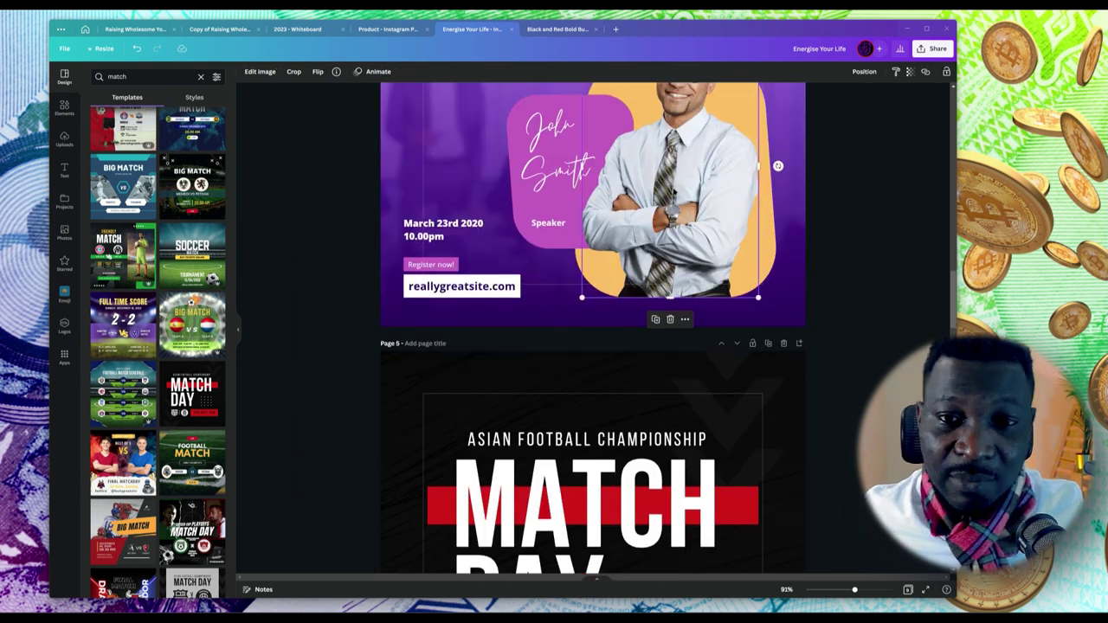
{"action": "scroll", "coordinate": [673, 193], "scroll_direction": "up", "scroll_amount": 1}
{"action": "left_click_drag", "start_coordinate": [509, 194], "coordinate": [489, 191]}
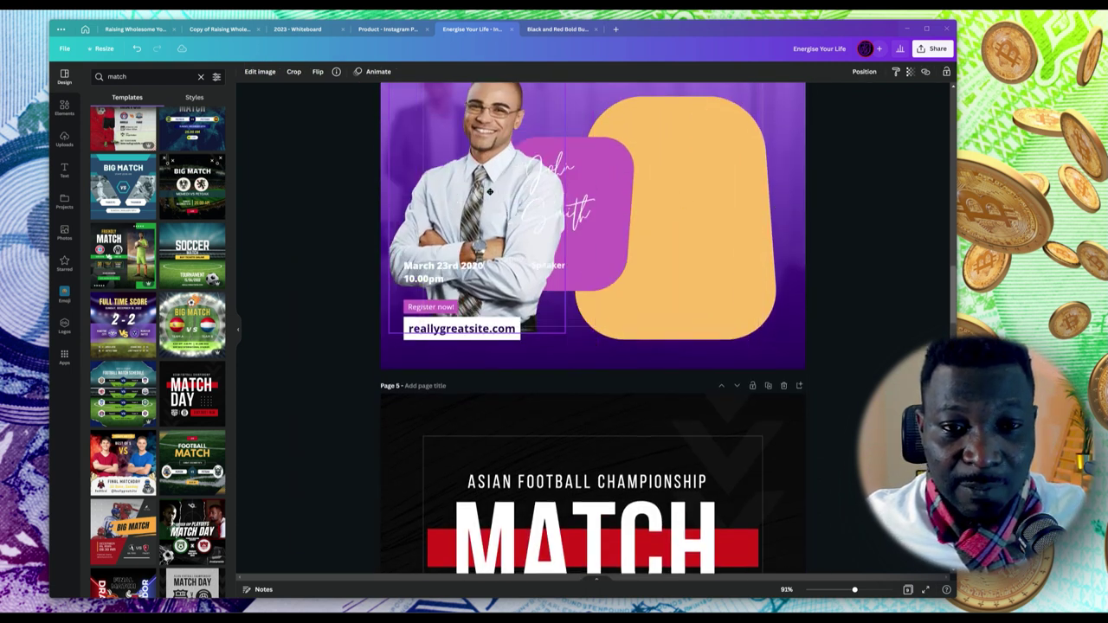
{"action": "key", "text": "ctrl+z"}
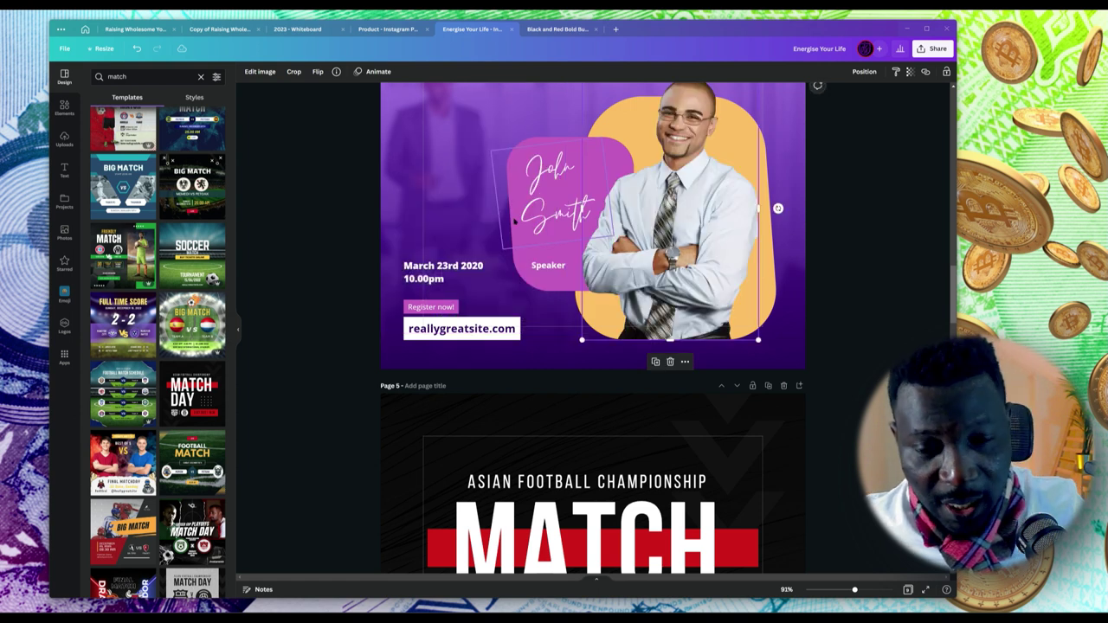
{"action": "scroll", "coordinate": [592, 329], "scroll_direction": "down", "scroll_amount": 5}
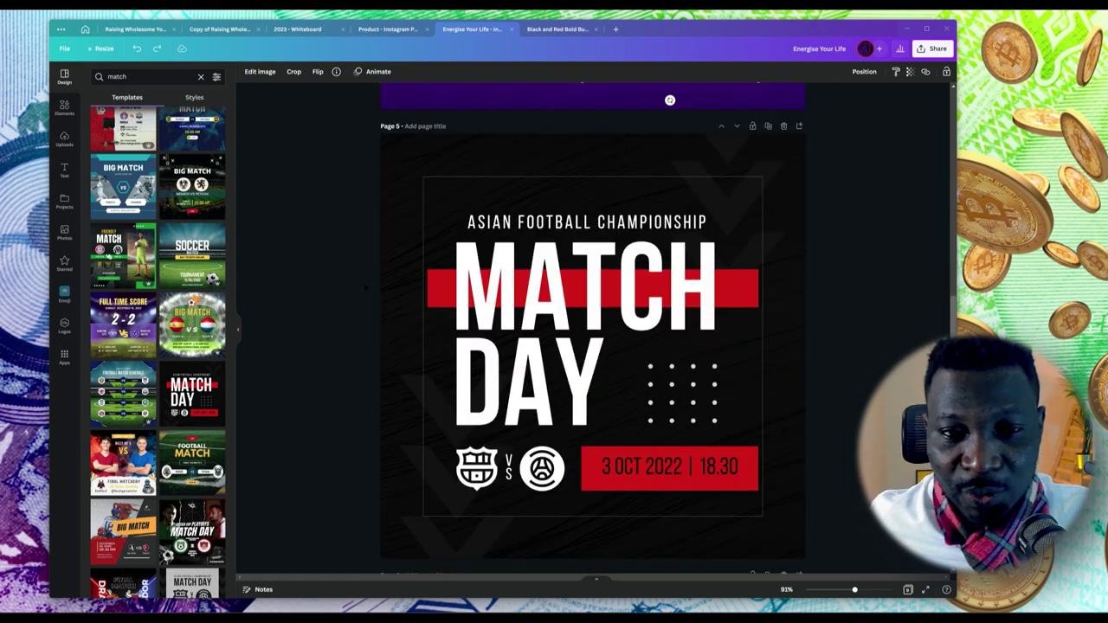
{"action": "left_click", "coordinate": [367, 293]}
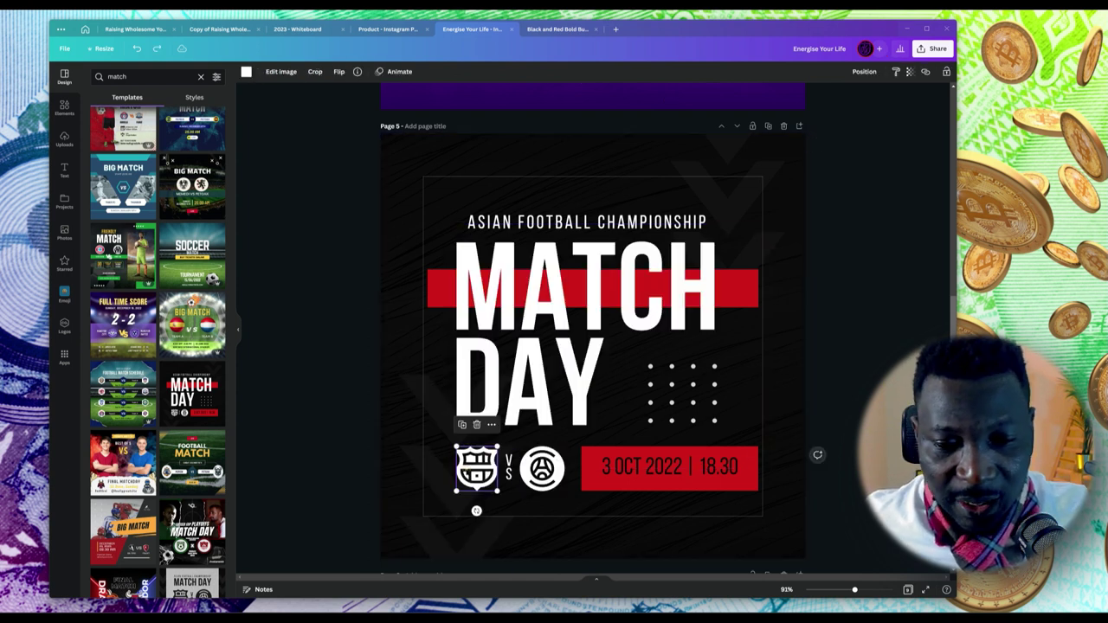
{"action": "key", "text": "Escape"}
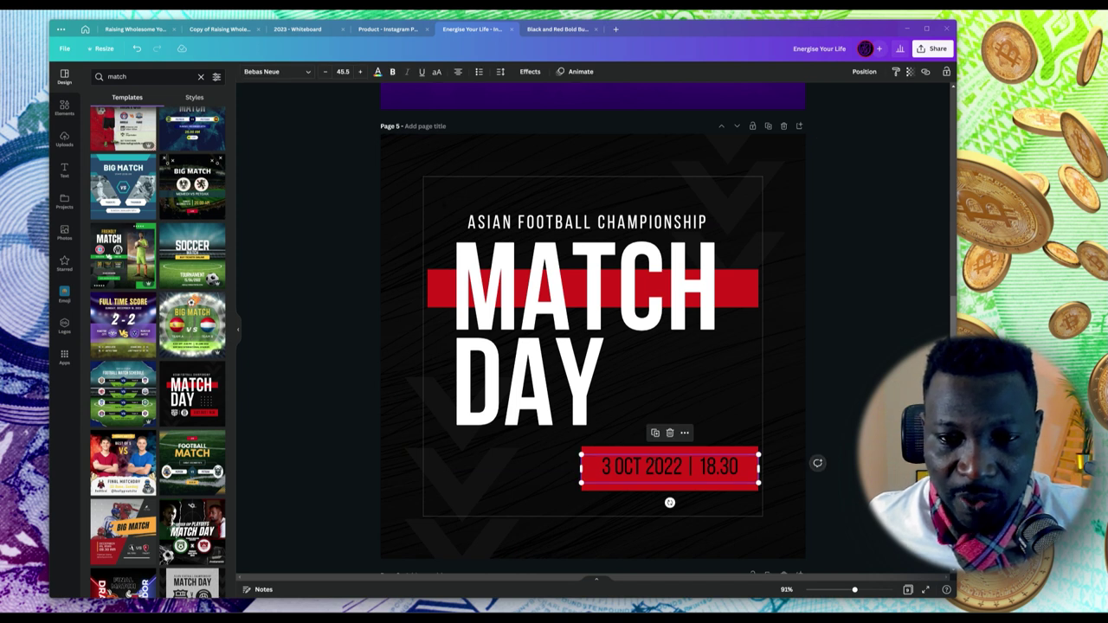
{"action": "scroll", "coordinate": [691, 138], "scroll_direction": "up", "scroll_amount": 4}
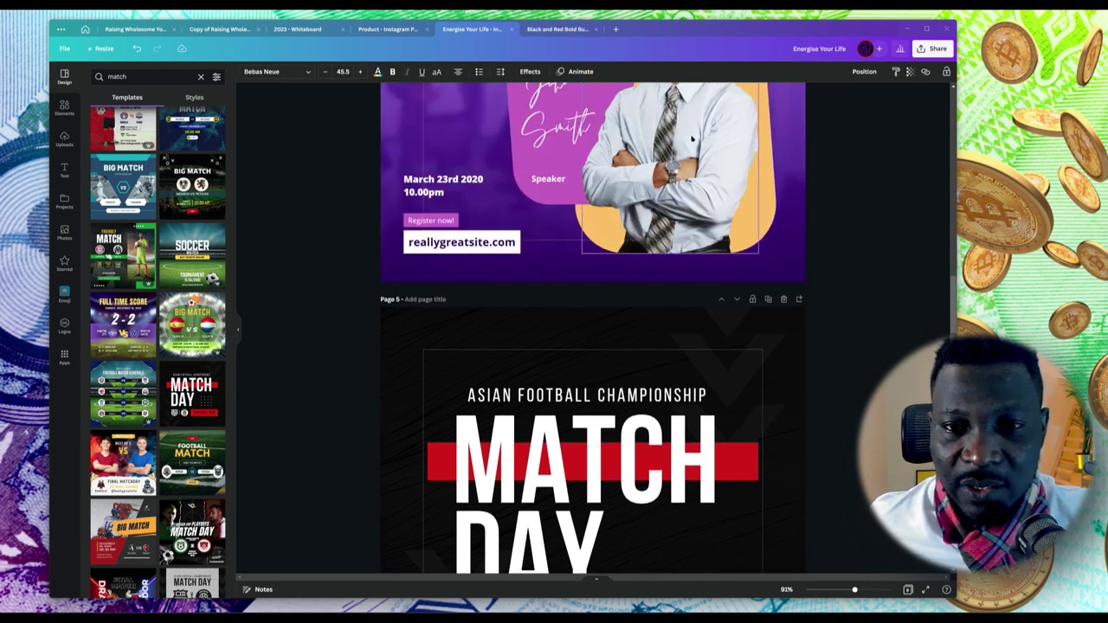
{"action": "left_click_drag", "start_coordinate": [681, 128], "coordinate": [674, 450]}
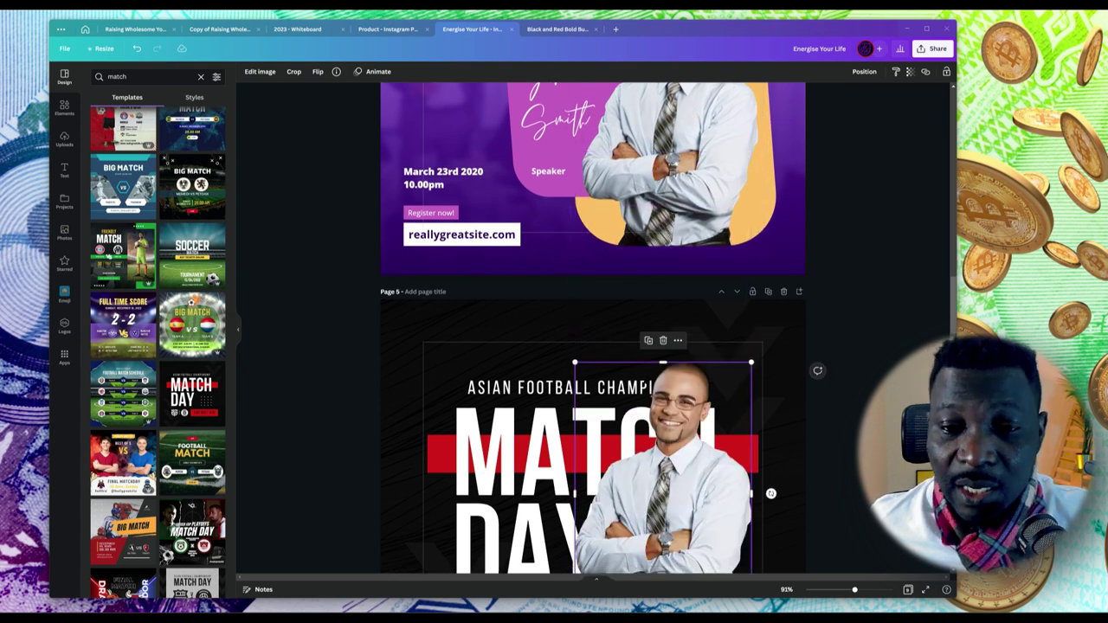
{"action": "scroll", "coordinate": [770, 493], "scroll_direction": "down", "scroll_amount": 4}
{"action": "left_click_drag", "start_coordinate": [689, 338], "coordinate": [682, 443]}
{"action": "left_click", "coordinate": [672, 280]}
{"action": "left_click", "coordinate": [701, 395]}
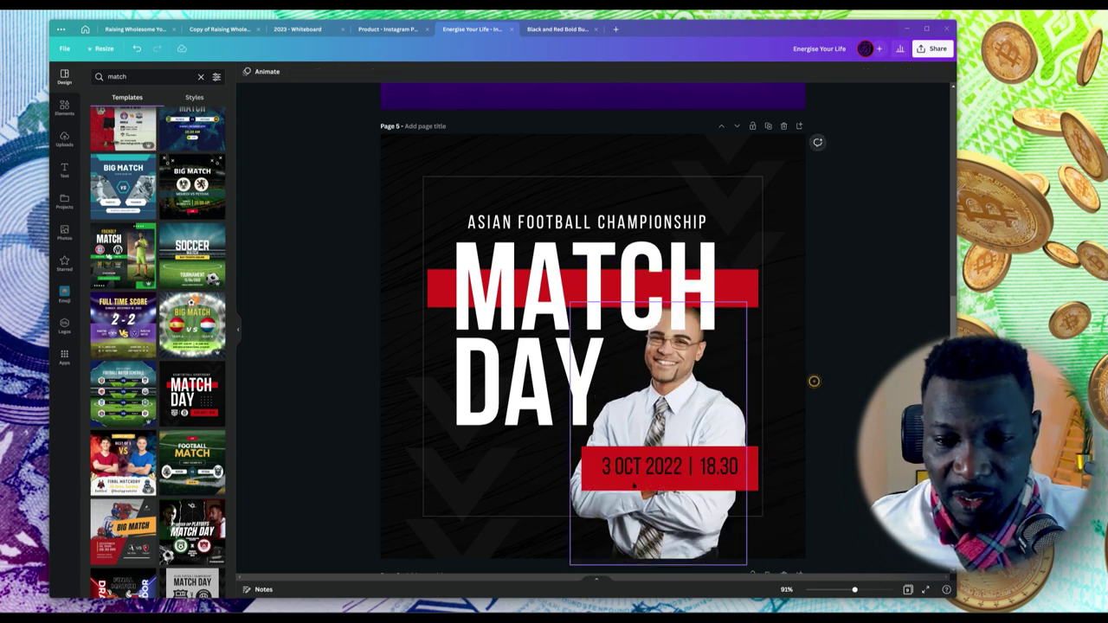
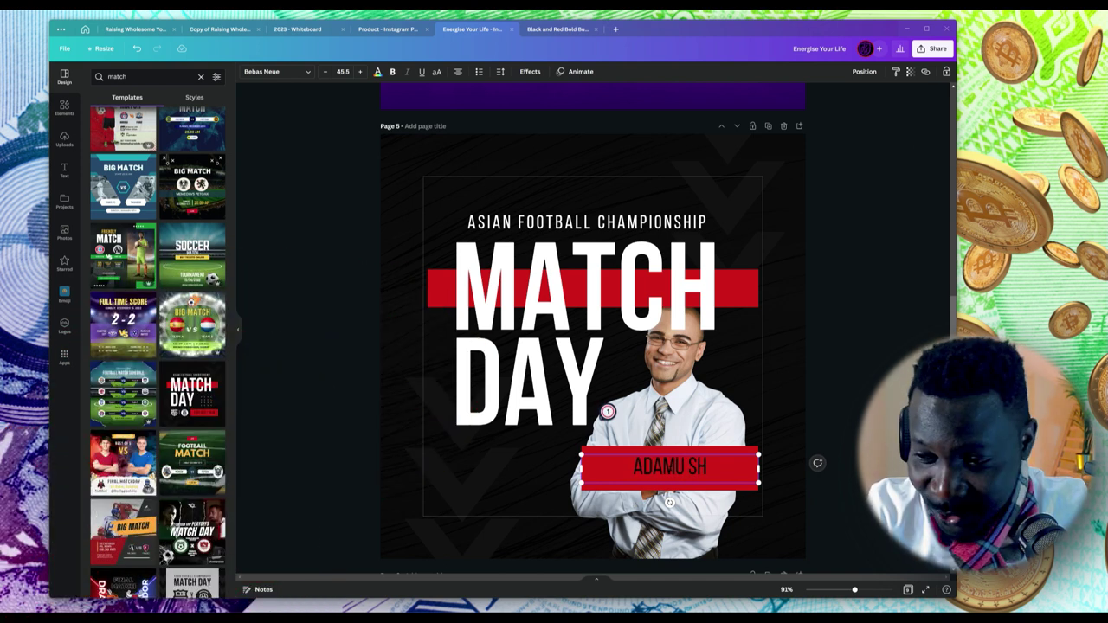
Step: Replace the player name with the speaker's name, shrink and raise MATCH DAY, and delete the championship line
{"action": "left_click", "coordinate": [575, 283]}
{"action": "left_click_drag", "start_coordinate": [762, 468], "coordinate": [690, 409]}
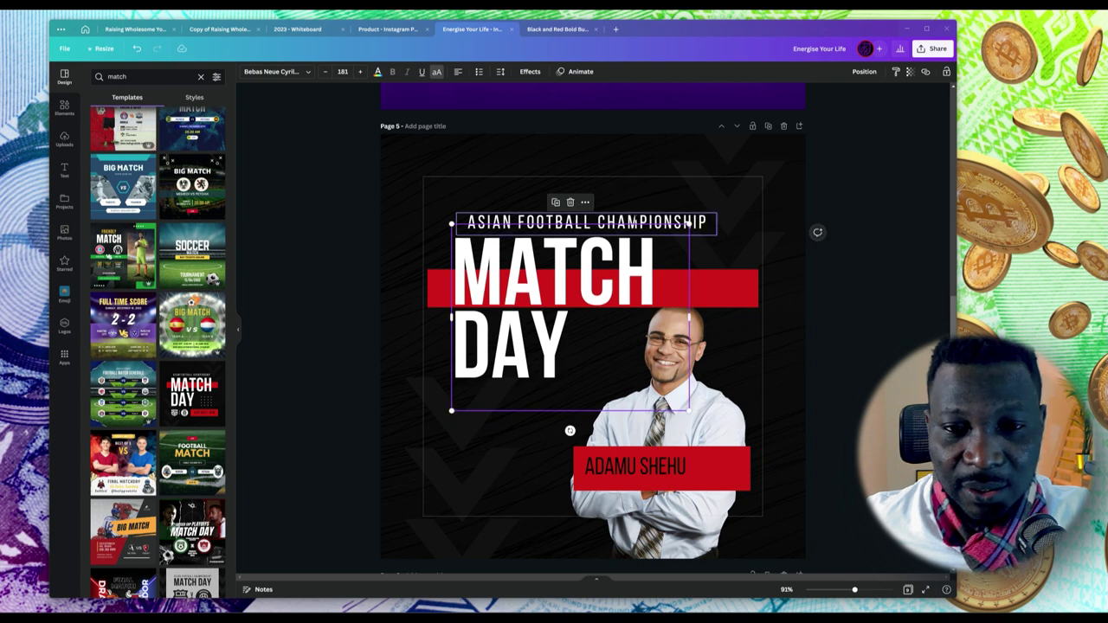
{"action": "key", "text": "Delete"}
{"action": "left_click", "coordinate": [532, 255]}
{"action": "left_click_drag", "start_coordinate": [531, 255], "coordinate": [530, 217]}
{"action": "scroll", "coordinate": [818, 389], "scroll_direction": "down", "scroll_amount": 5}
Step: Cut the 2 - 2 score text from the Full Time Score page and paste it onto Match Day
{"action": "scroll", "coordinate": [818, 388], "scroll_direction": "down", "scroll_amount": 8}
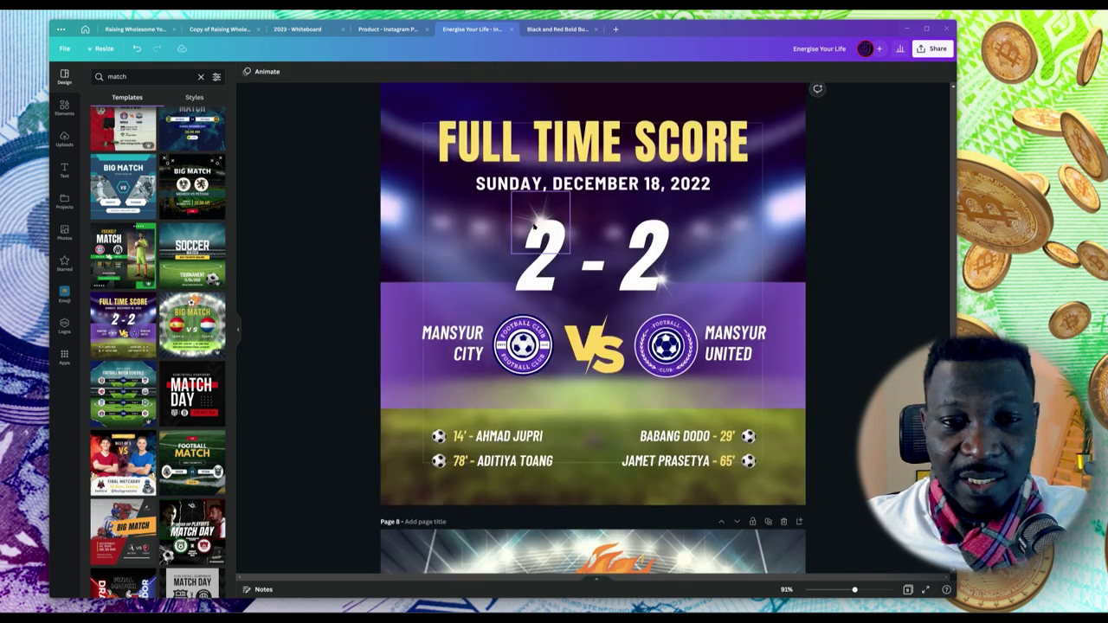
{"action": "left_click_drag", "start_coordinate": [490, 209], "coordinate": [664, 290]}
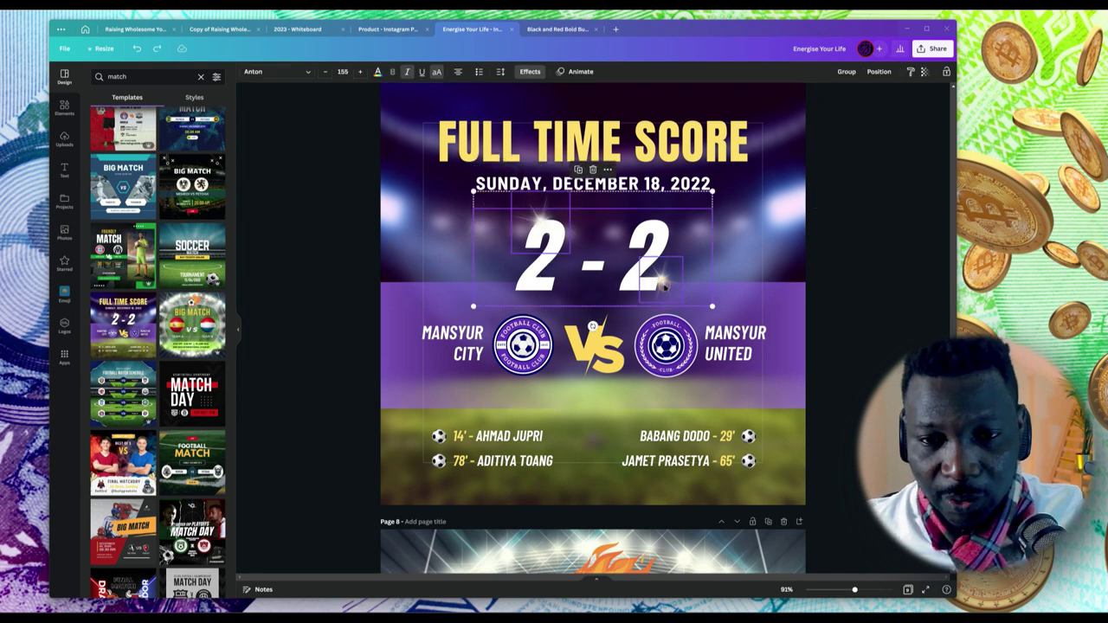
{"action": "key", "text": "Delete"}
{"action": "scroll", "coordinate": [623, 288], "scroll_direction": "up", "scroll_amount": 5}
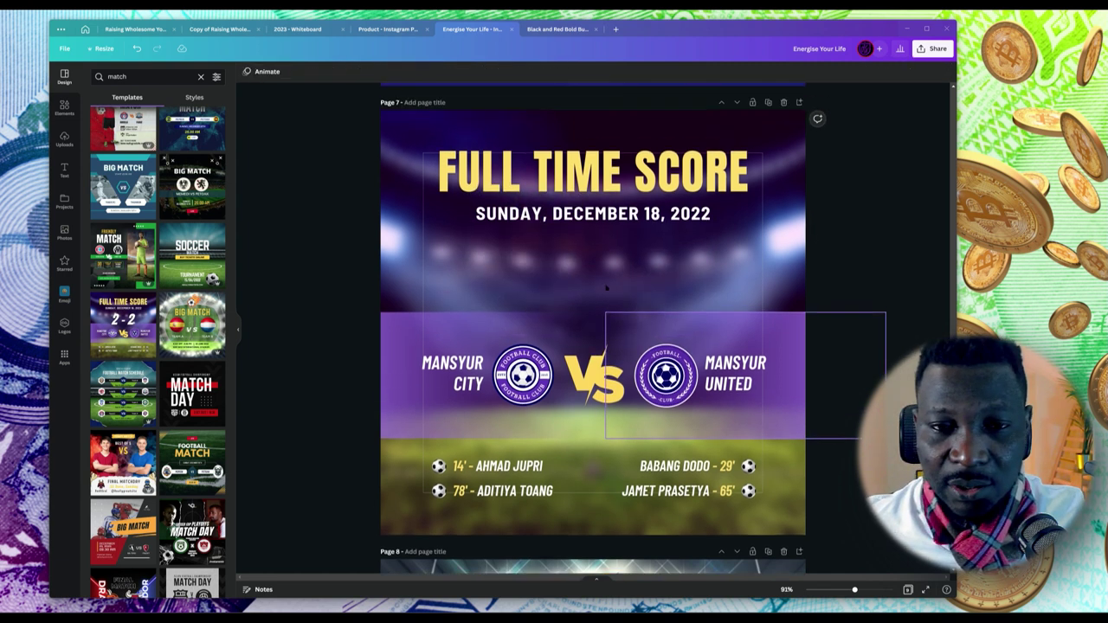
{"action": "scroll", "coordinate": [609, 288], "scroll_direction": "up", "scroll_amount": 8}
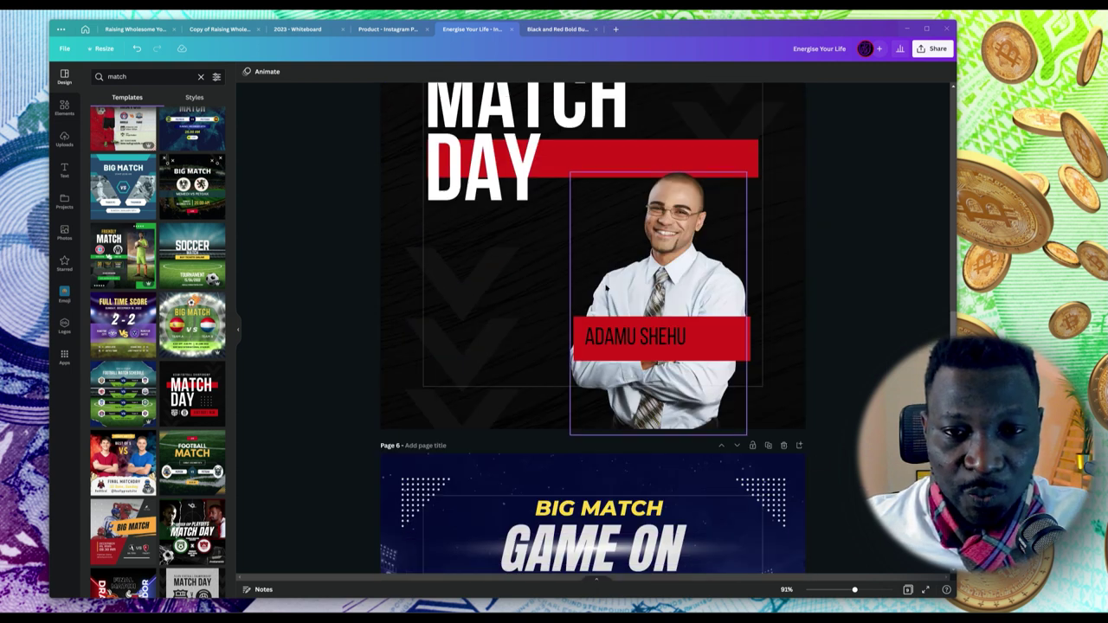
{"action": "key", "text": "ctrl+v"}
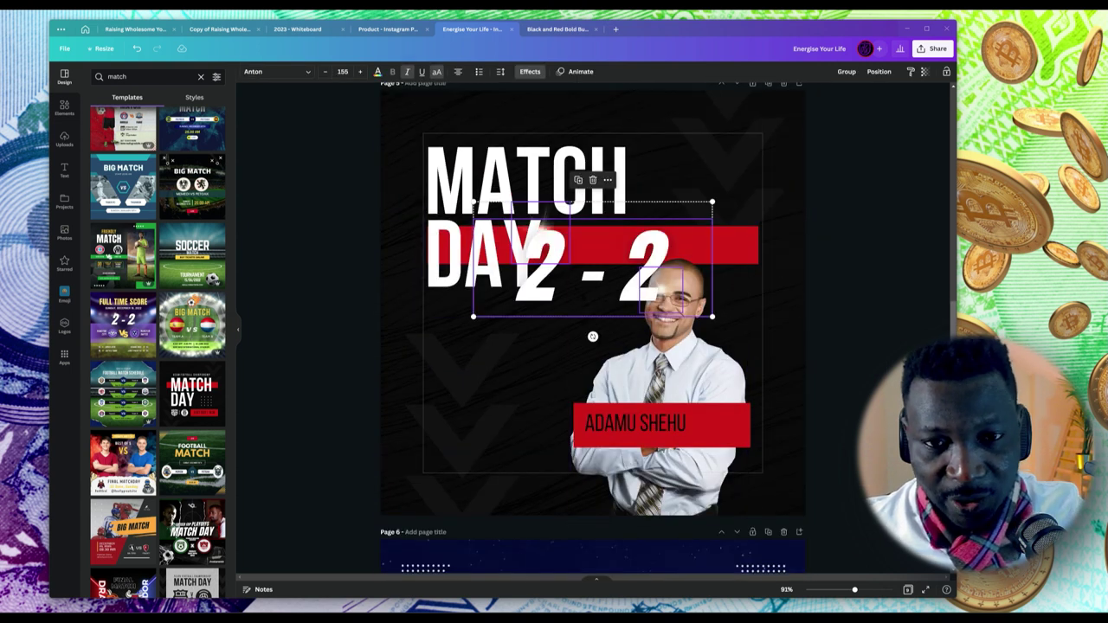
{"action": "key", "text": "ctrl+z"}
{"action": "key", "text": "ctrl+z"}
Step: Turn that text into an enlarged 'HOW TO BE AN EXPERT DESIGNER IN 2023' headline with the sparkle beside it
{"action": "left_click", "coordinate": [472, 363]}
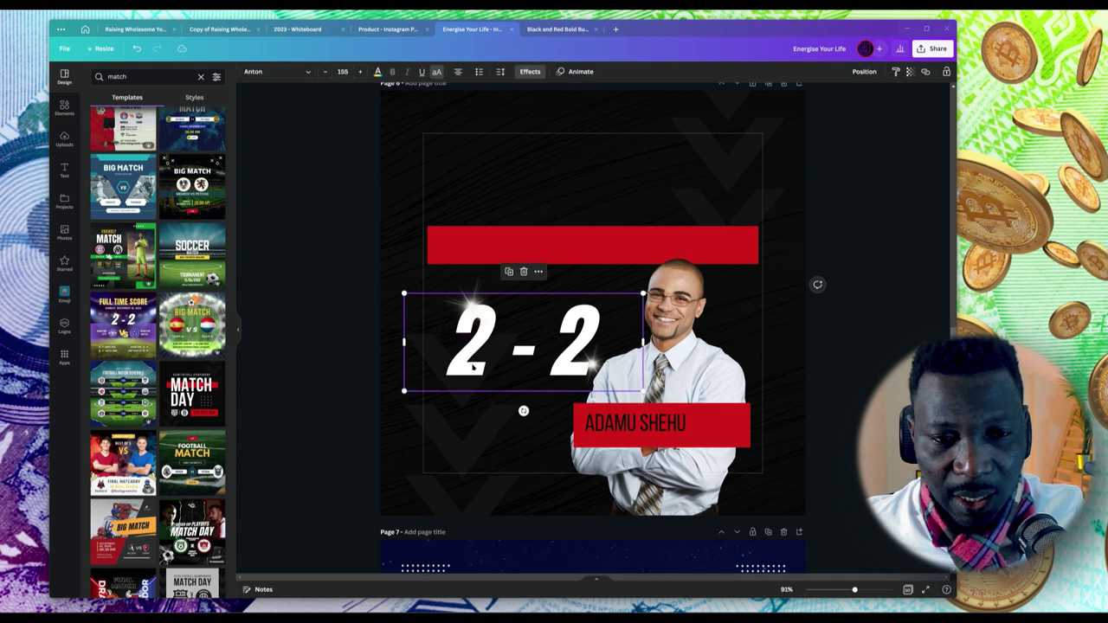
{"action": "double_click", "coordinate": [471, 364]}
{"action": "key", "text": "ctrl+a"}
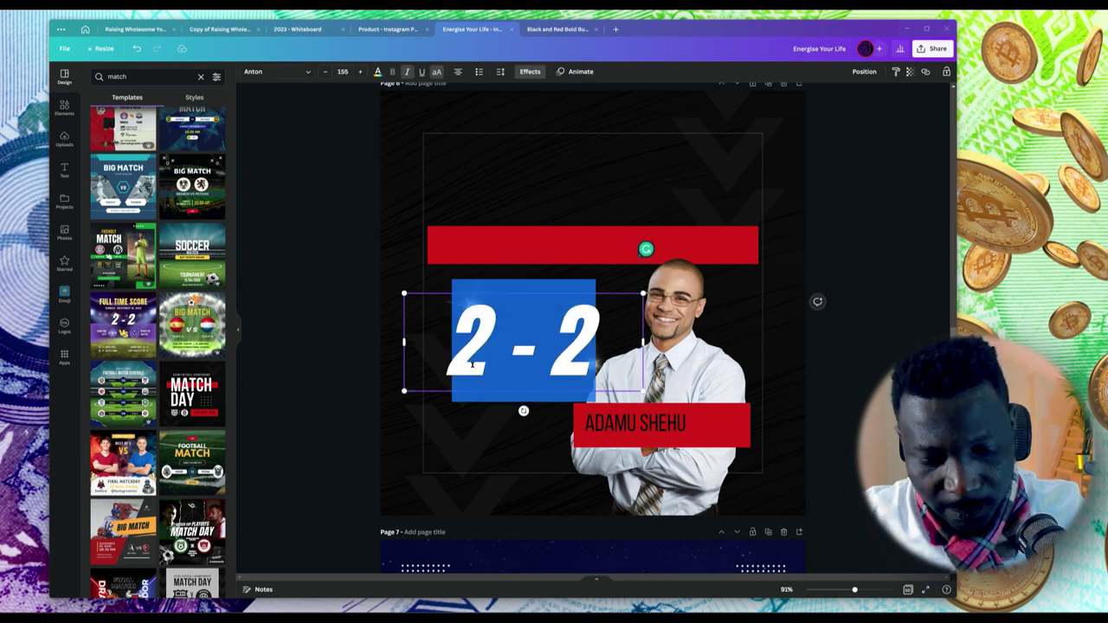
{"action": "type", "text": "HOW TO B"}
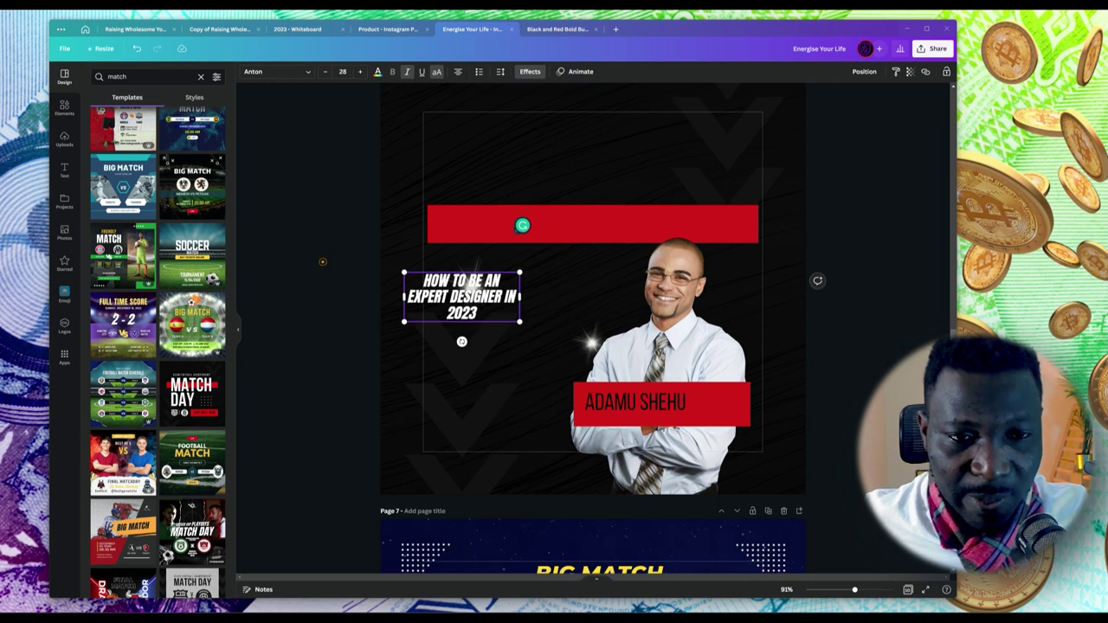
{"action": "left_click_drag", "start_coordinate": [461, 297], "coordinate": [491, 227]}
{"action": "left_click_drag", "start_coordinate": [549, 252], "coordinate": [735, 282]}
{"action": "left_click_drag", "start_coordinate": [748, 182], "coordinate": [701, 180]}
{"action": "left_click", "coordinate": [473, 288]}
{"action": "left_click_drag", "start_coordinate": [472, 288], "coordinate": [717, 182]}
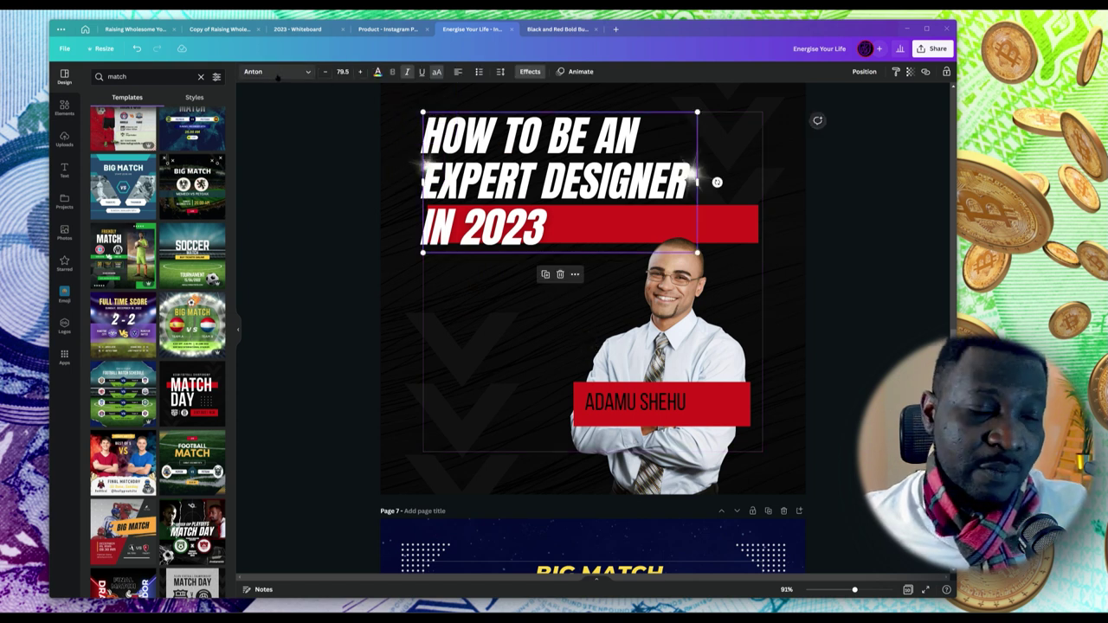
Step: Set the headline font to Oswald
{"action": "left_click", "coordinate": [277, 73]}
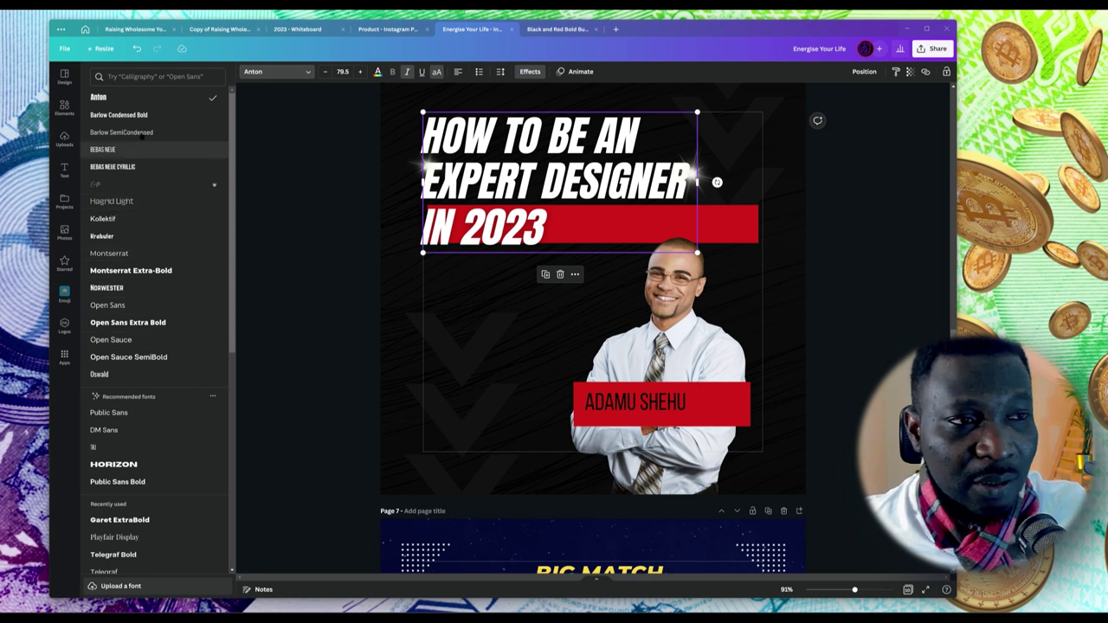
{"action": "left_click", "coordinate": [111, 329]}
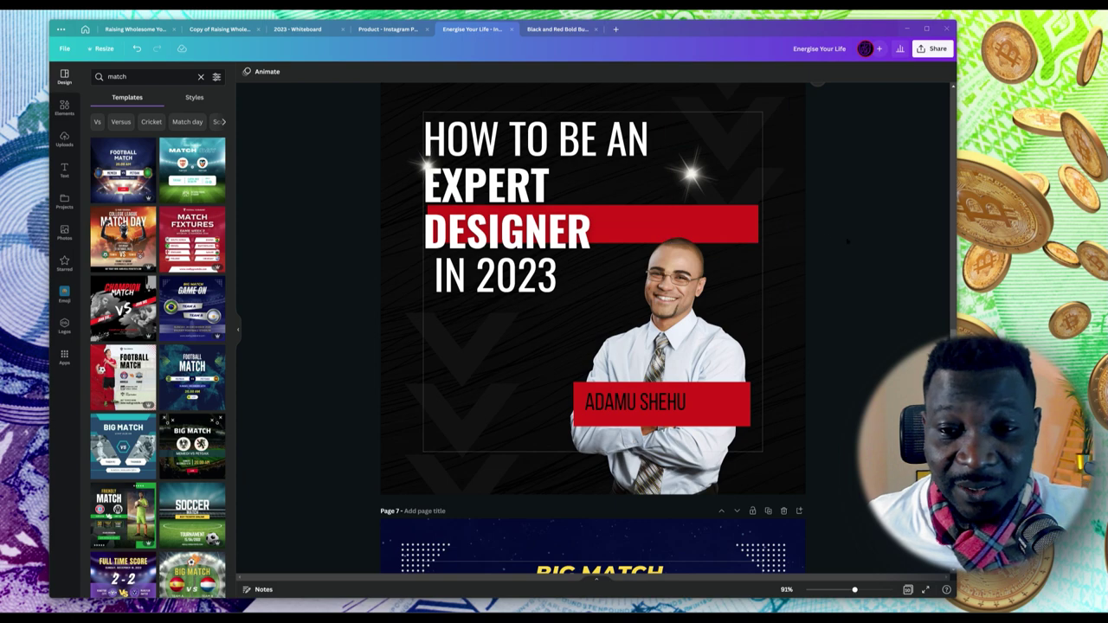
{"action": "scroll", "coordinate": [593, 329], "scroll_direction": "down", "scroll_amount": 5}
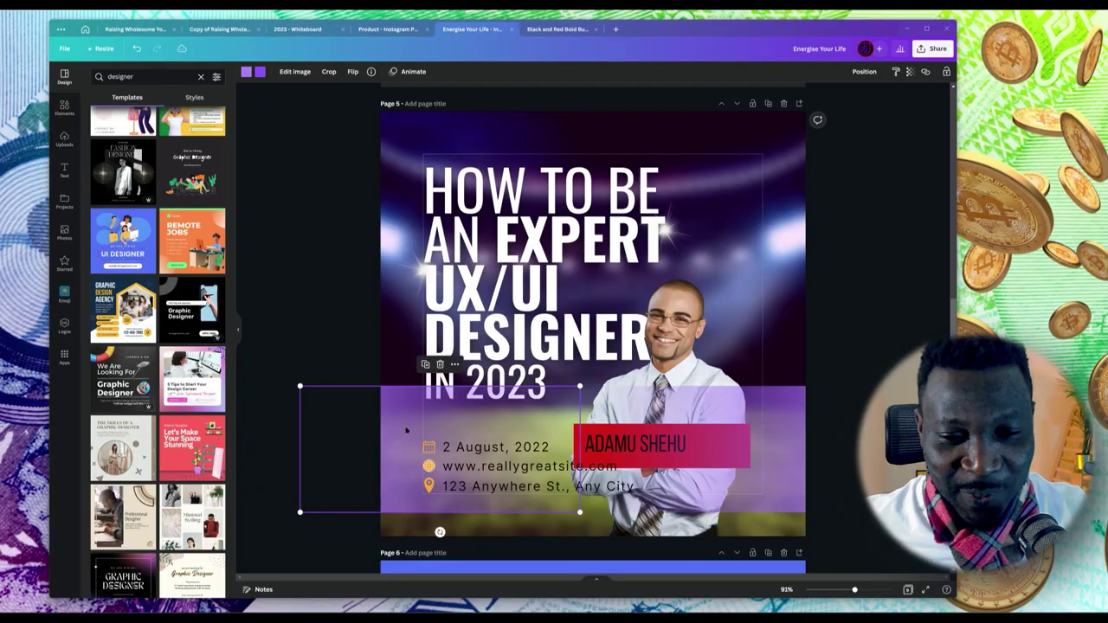
Step: Lower the purple band and remove the address line, leaving only the date and website
{"action": "left_click_drag", "start_coordinate": [777, 414], "coordinate": [776, 433]}
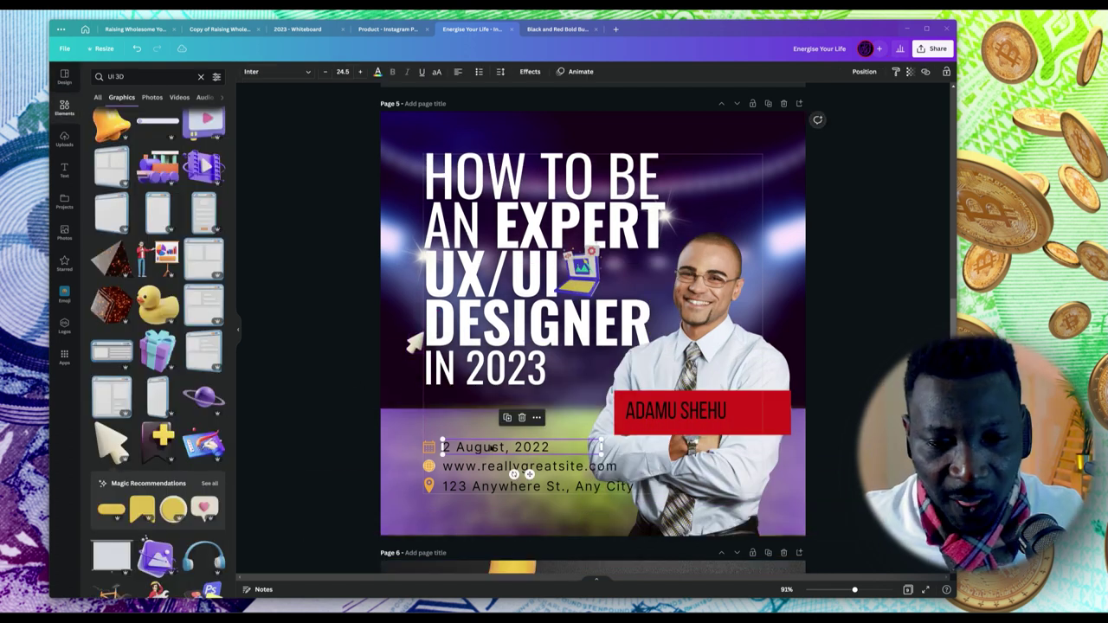
{"action": "key", "text": "ctrl+z"}
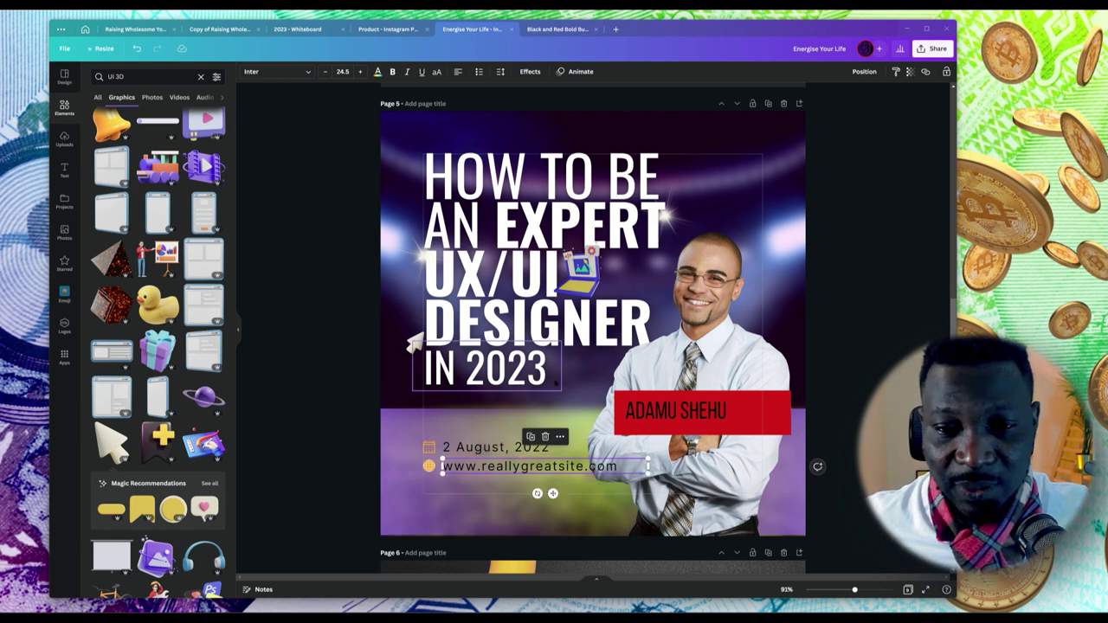
{"action": "scroll", "coordinate": [556, 383], "scroll_direction": "down", "scroll_amount": 15}
{"action": "scroll", "coordinate": [556, 383], "scroll_direction": "down", "scroll_amount": 10}
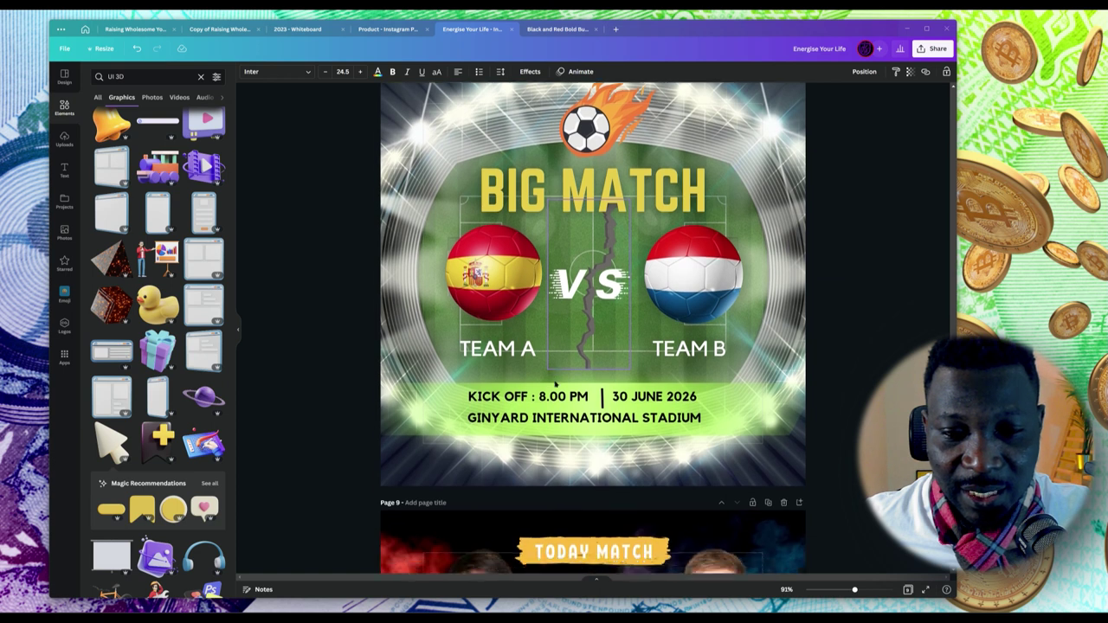
{"action": "scroll", "coordinate": [555, 383], "scroll_direction": "down", "scroll_amount": 5}
Step: Apply the teal Match Day template, found by searching 'MATCH', to a spare page
{"action": "left_click", "coordinate": [64, 76]}
{"action": "type", "text": "MATCH"}
{"action": "key", "text": "Return"}
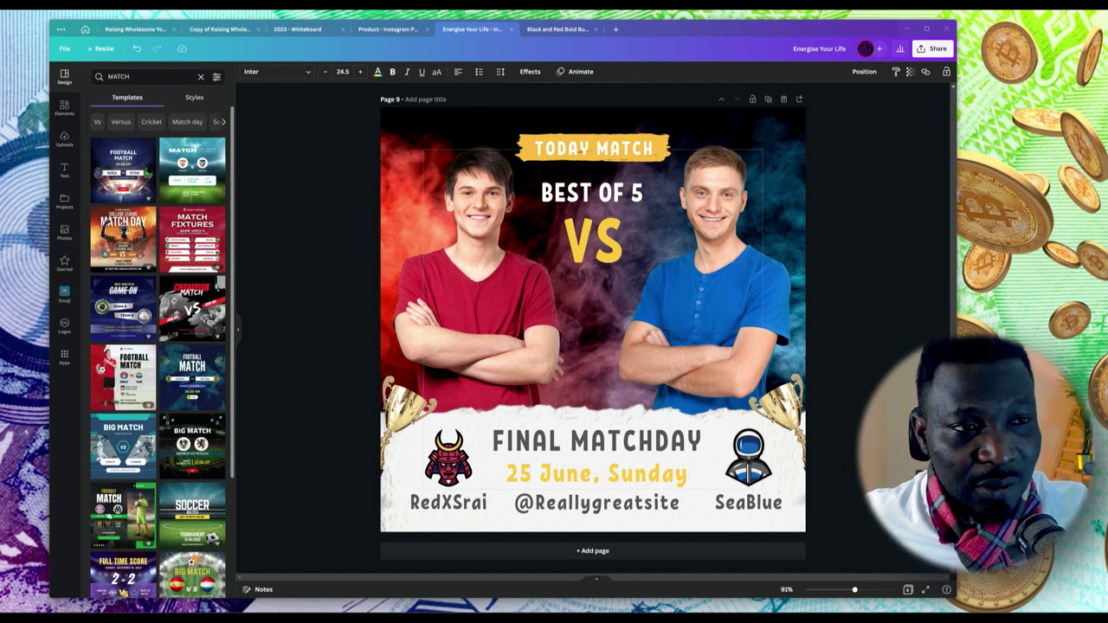
{"action": "left_click", "coordinate": [181, 177]}
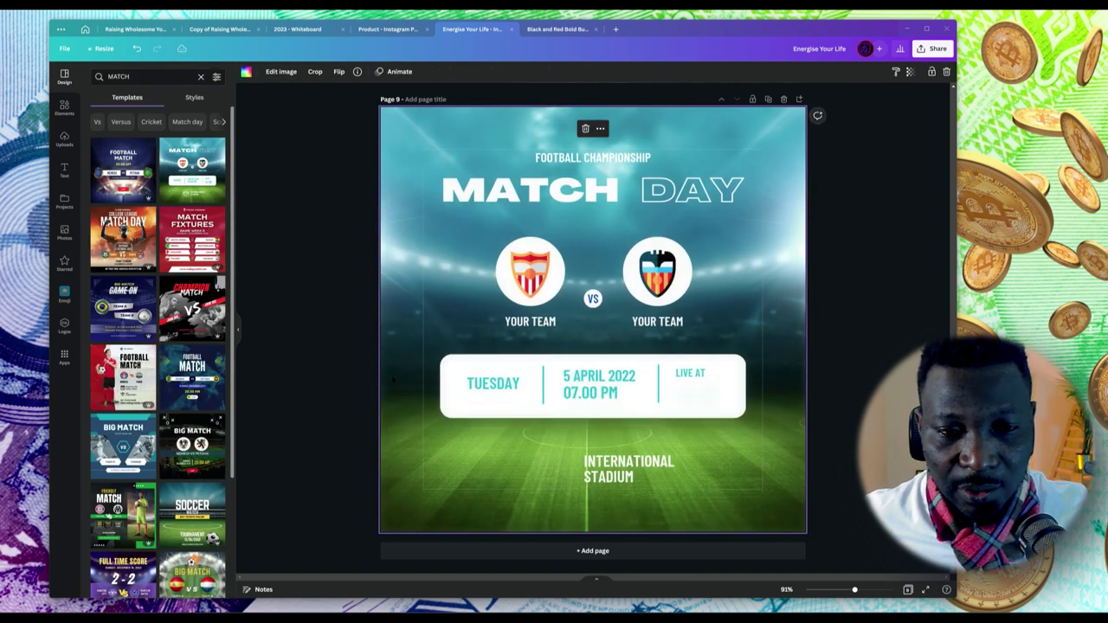
Step: Move its TUESDAY, 5 APRIL 2022, 07.00 PM date box onto the UX/UI designer page
{"action": "left_click_drag", "start_coordinate": [351, 353], "coordinate": [744, 416]}
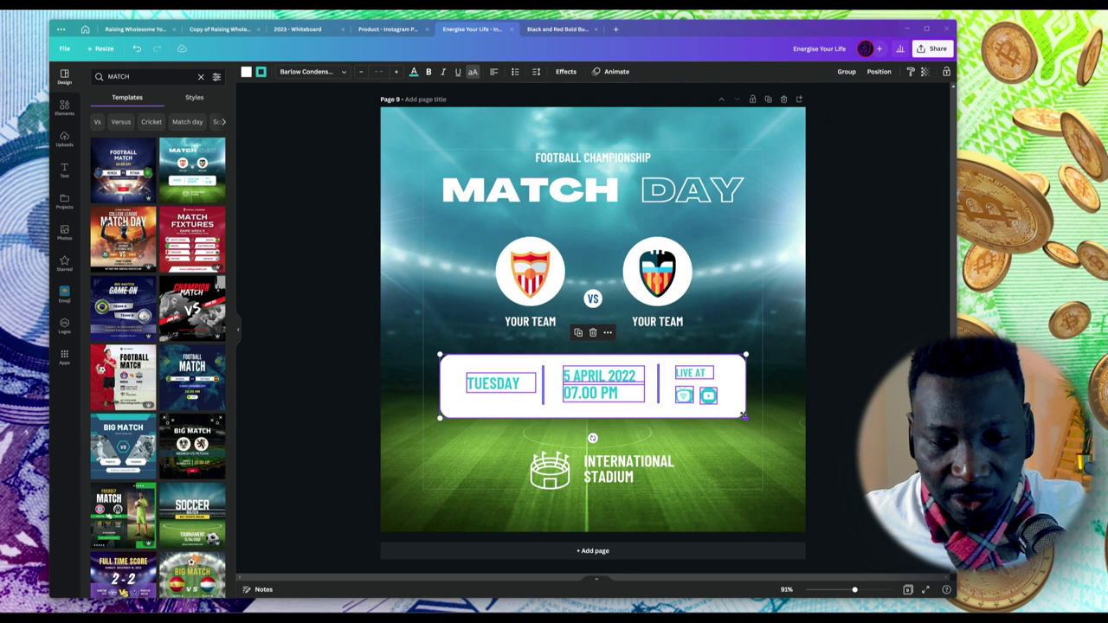
{"action": "key", "text": "Delete"}
{"action": "scroll", "coordinate": [561, 355], "scroll_direction": "up", "scroll_amount": 10}
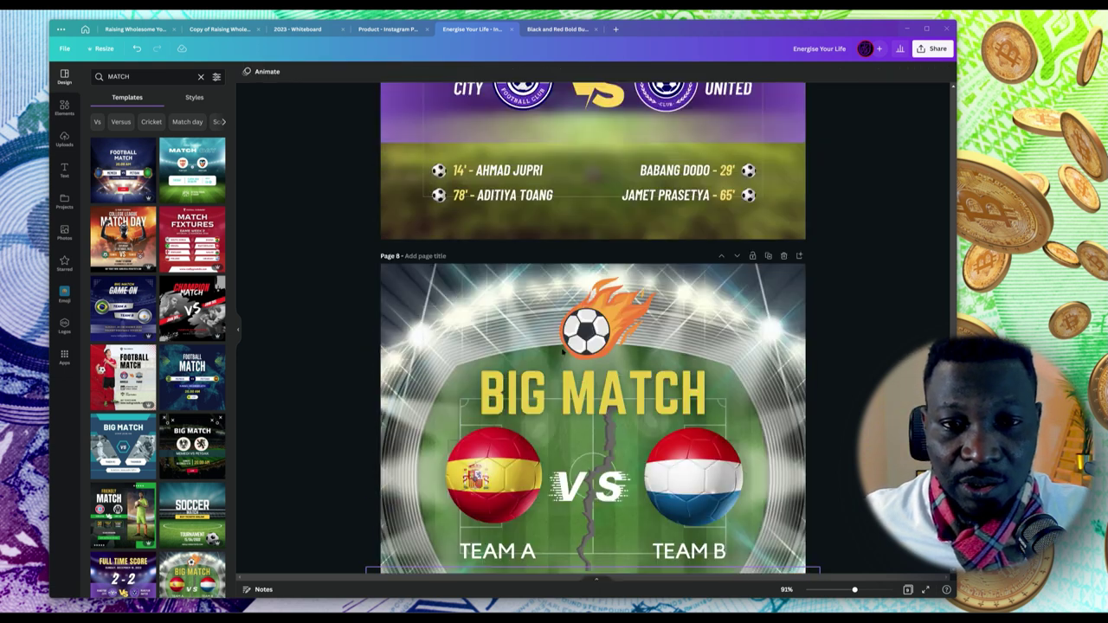
{"action": "scroll", "coordinate": [562, 350], "scroll_direction": "up", "scroll_amount": 3}
{"action": "key", "text": "ctrl+z"}
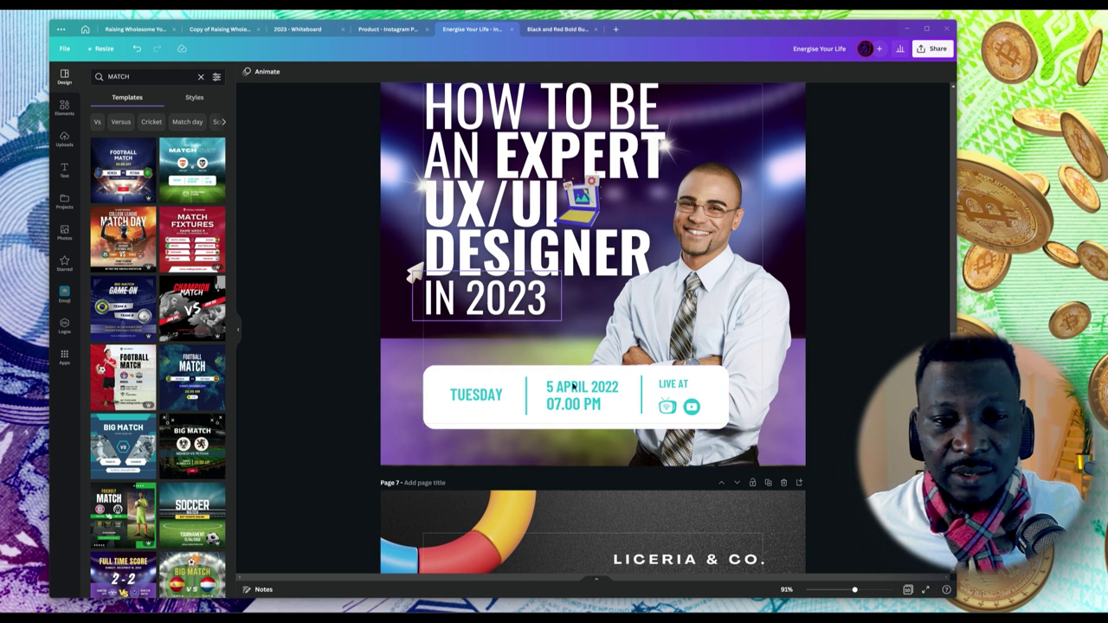
{"action": "scroll", "coordinate": [609, 390], "scroll_direction": "down", "scroll_amount": 8}
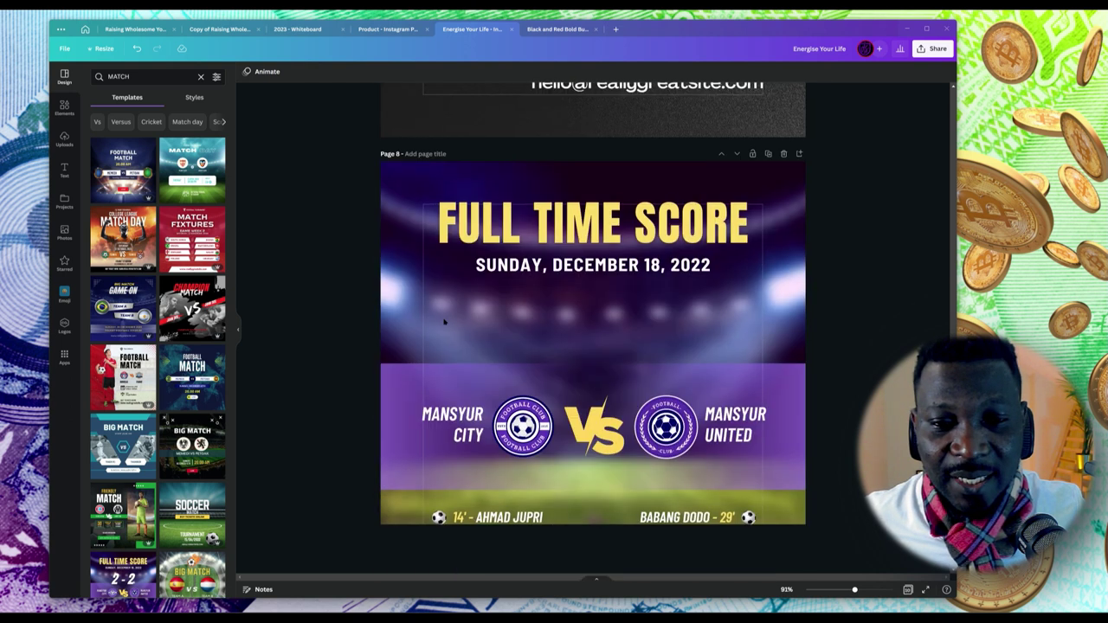
Step: Copy the registration e-mail line from the hiring page and paste it beneath the date box on the UX/UI page
{"action": "left_click", "coordinate": [643, 127]}
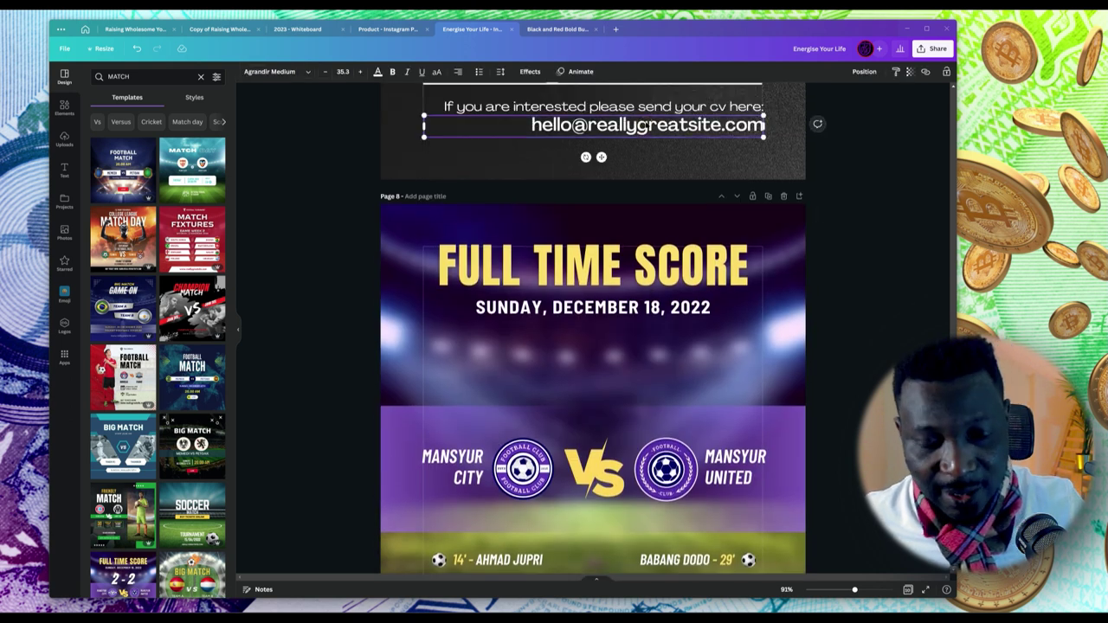
{"action": "key", "text": "Escape"}
{"action": "scroll", "coordinate": [414, 274], "scroll_direction": "up", "scroll_amount": 8}
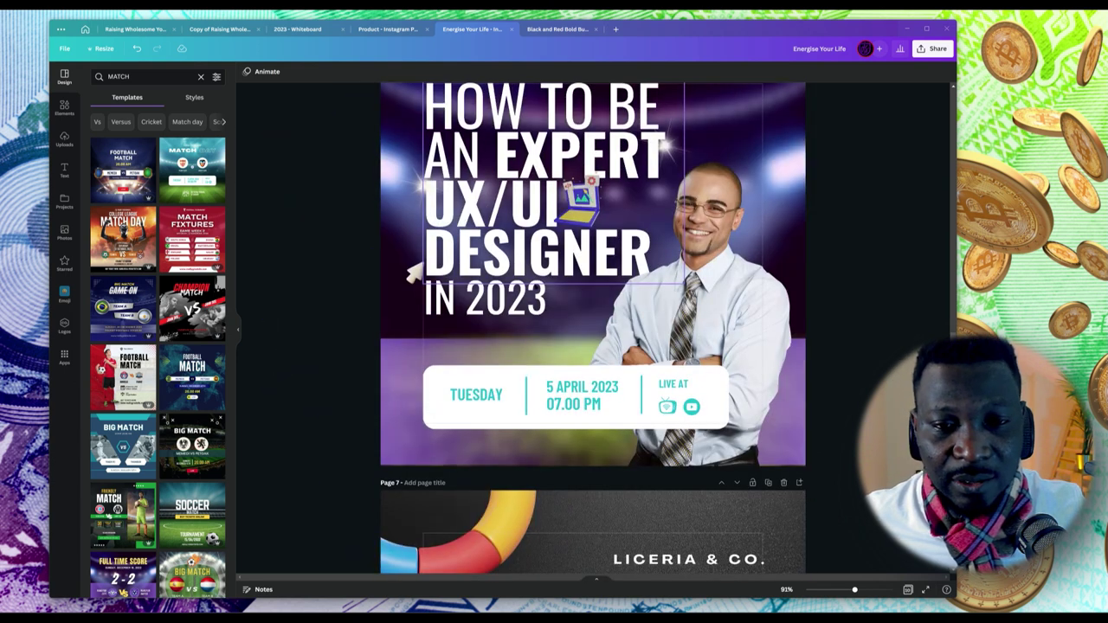
{"action": "key", "text": "ctrl+v"}
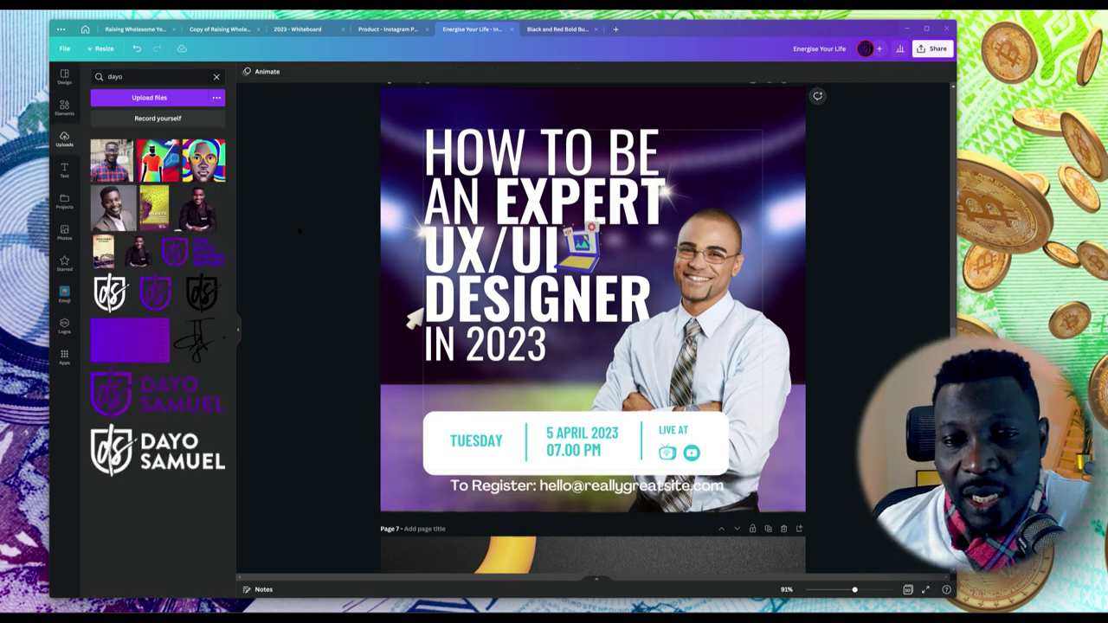
{"action": "scroll", "coordinate": [593, 338], "scroll_direction": "up", "scroll_amount": 2}
{"action": "left_click", "coordinate": [737, 138]}
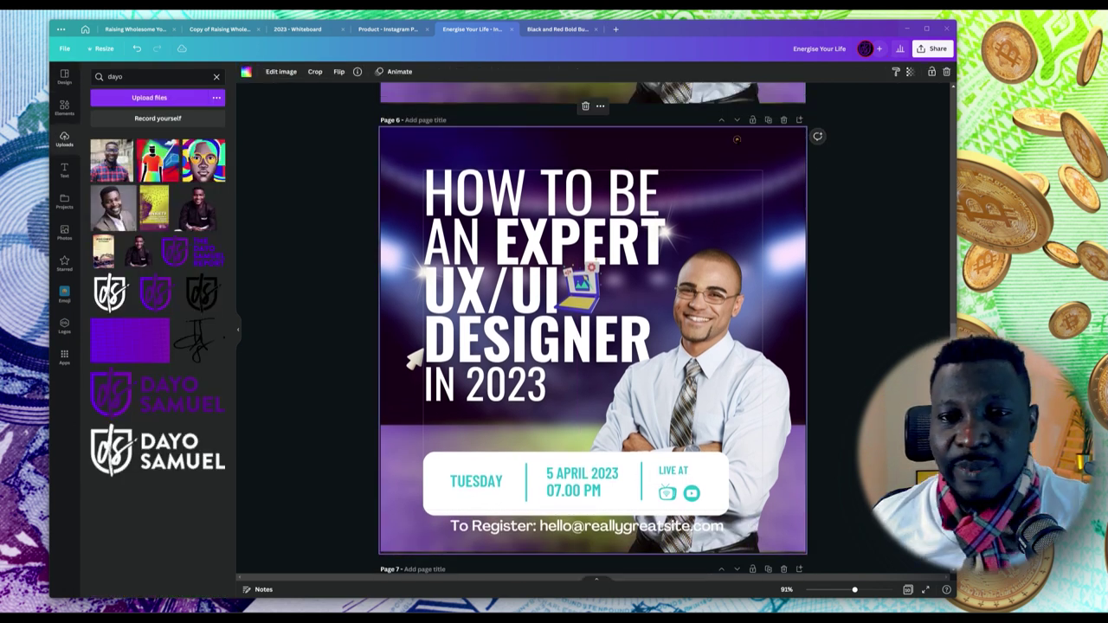
Step: Fade the UX/UI page's background photo to 34 transparency
{"action": "left_click", "coordinate": [911, 73]}
{"action": "mouse_move", "coordinate": [906, 106]}
{"action": "left_mouse_down"}
{"action": "mouse_move", "coordinate": [849, 107]}
{"action": "mouse_move", "coordinate": [924, 110]}
{"action": "left_mouse_up"}
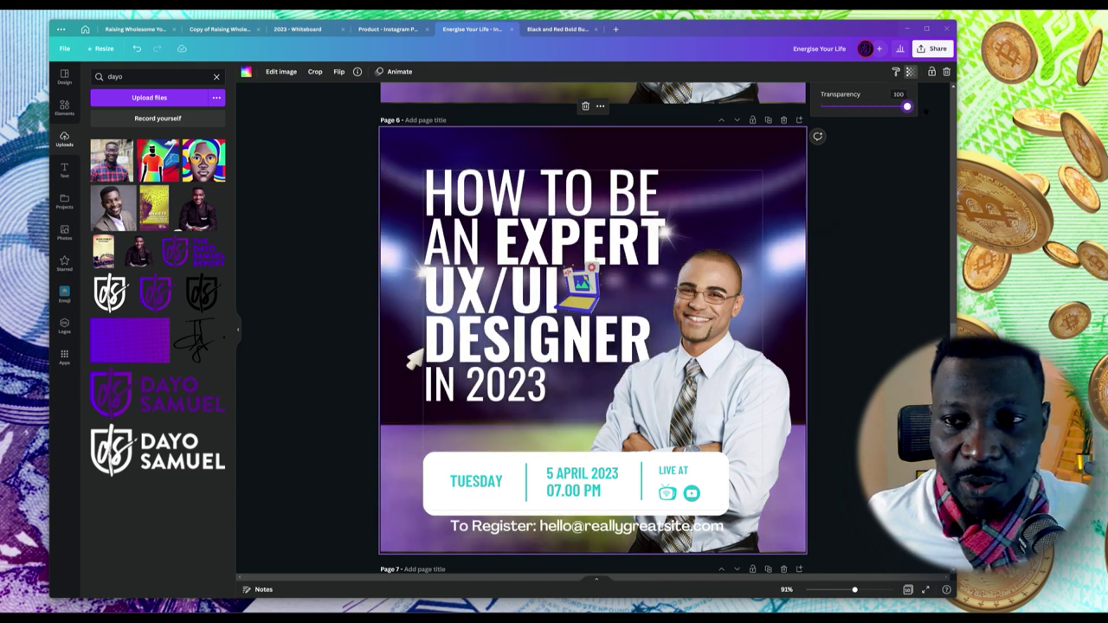
{"action": "left_click", "coordinate": [915, 179]}
{"action": "left_click", "coordinate": [331, 243]}
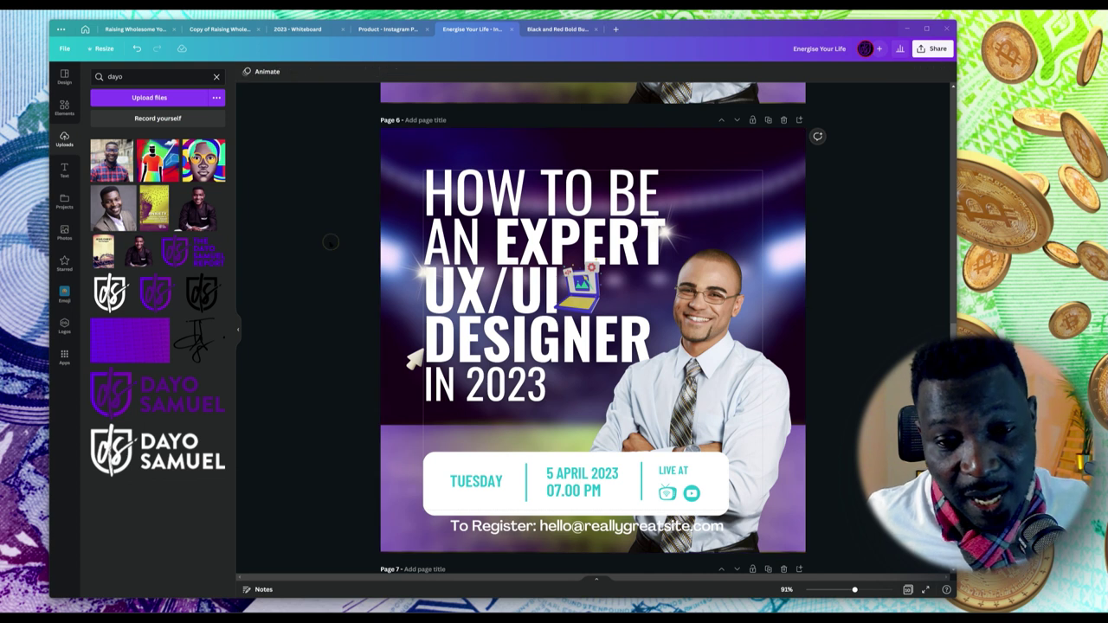
Step: Delete the hiring, Full Time Score, Big Match and Match Day pages after the UX/UI poster
{"action": "scroll", "coordinate": [331, 243], "scroll_direction": "down", "scroll_amount": 3}
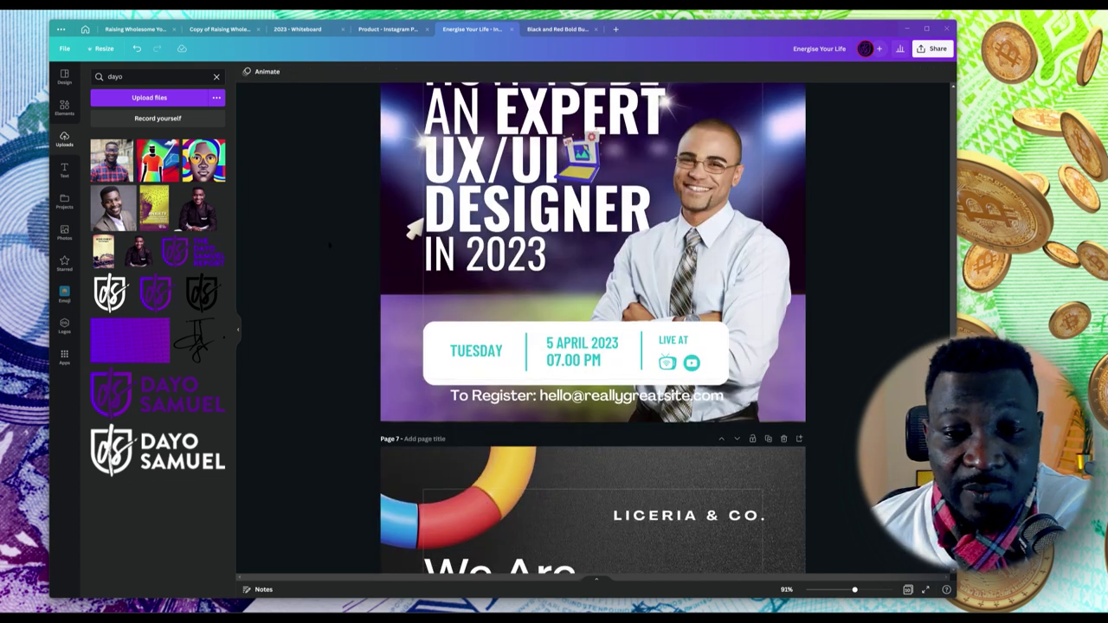
{"action": "scroll", "coordinate": [325, 246], "scroll_direction": "down", "scroll_amount": 4}
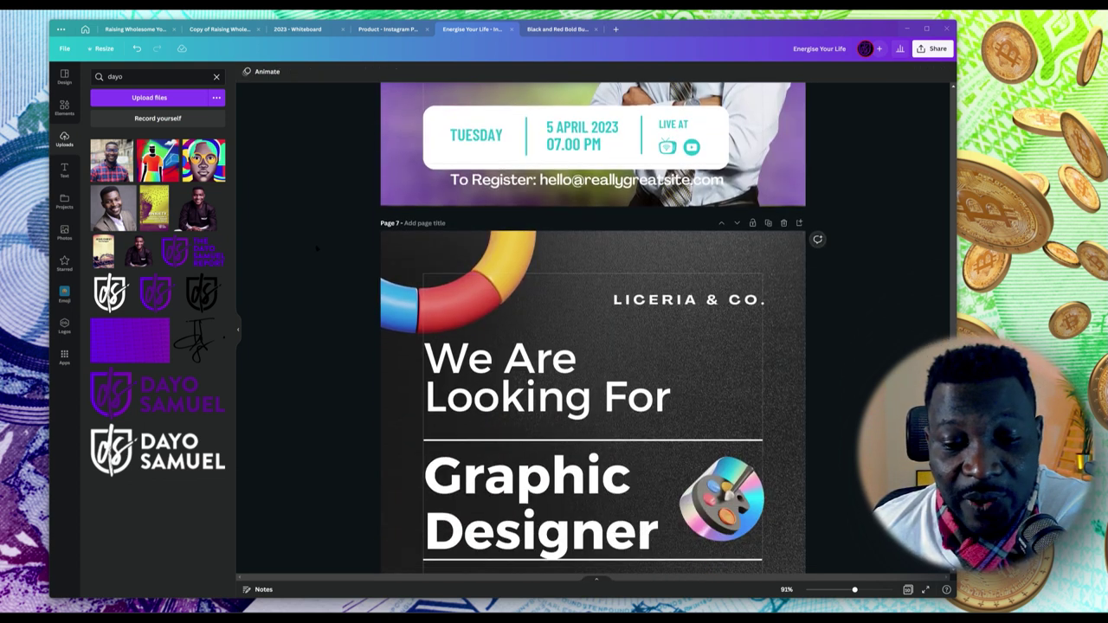
{"action": "scroll", "coordinate": [317, 249], "scroll_direction": "down", "scroll_amount": 3}
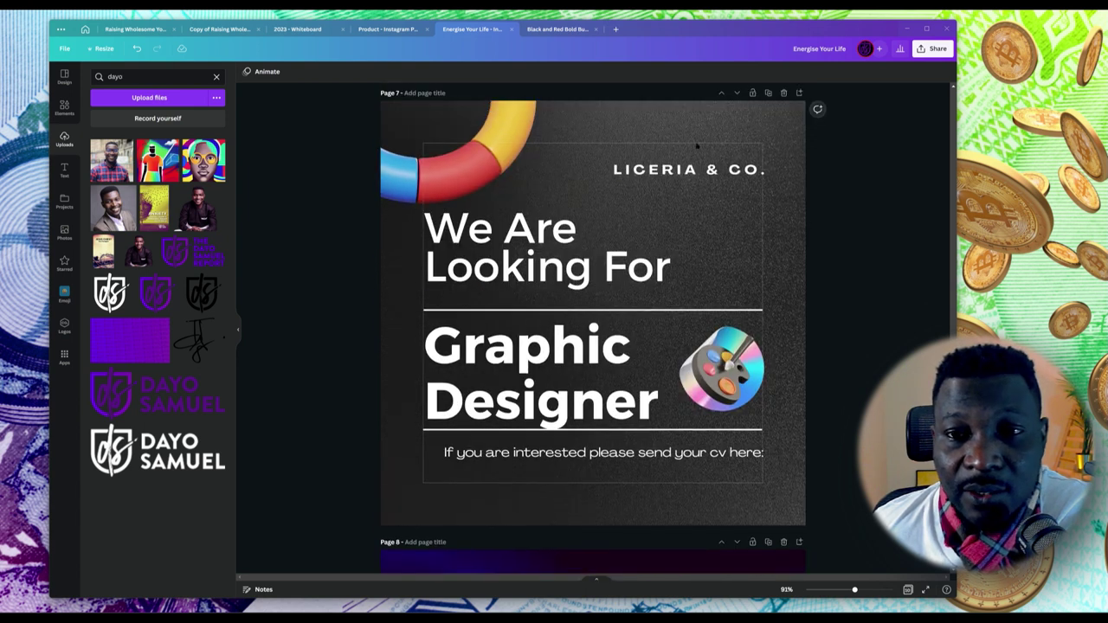
{"action": "scroll", "coordinate": [592, 328], "scroll_direction": "up", "scroll_amount": 1}
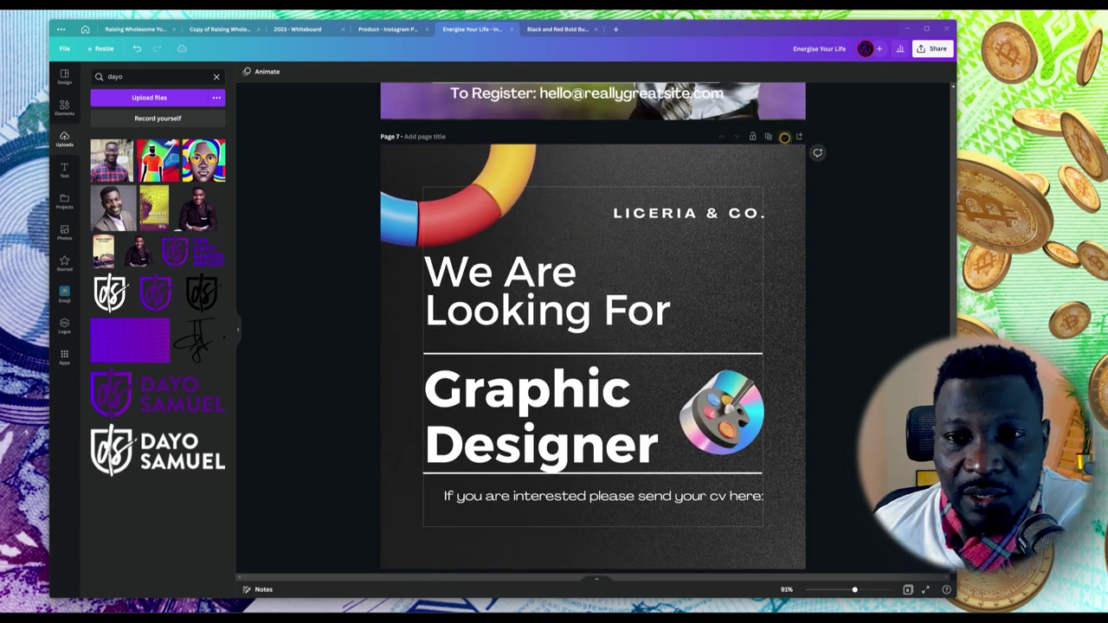
{"action": "left_click", "coordinate": [784, 135]}
{"action": "left_click", "coordinate": [784, 136]}
{"action": "left_click", "coordinate": [784, 136]}
{"action": "left_click", "coordinate": [784, 146]}
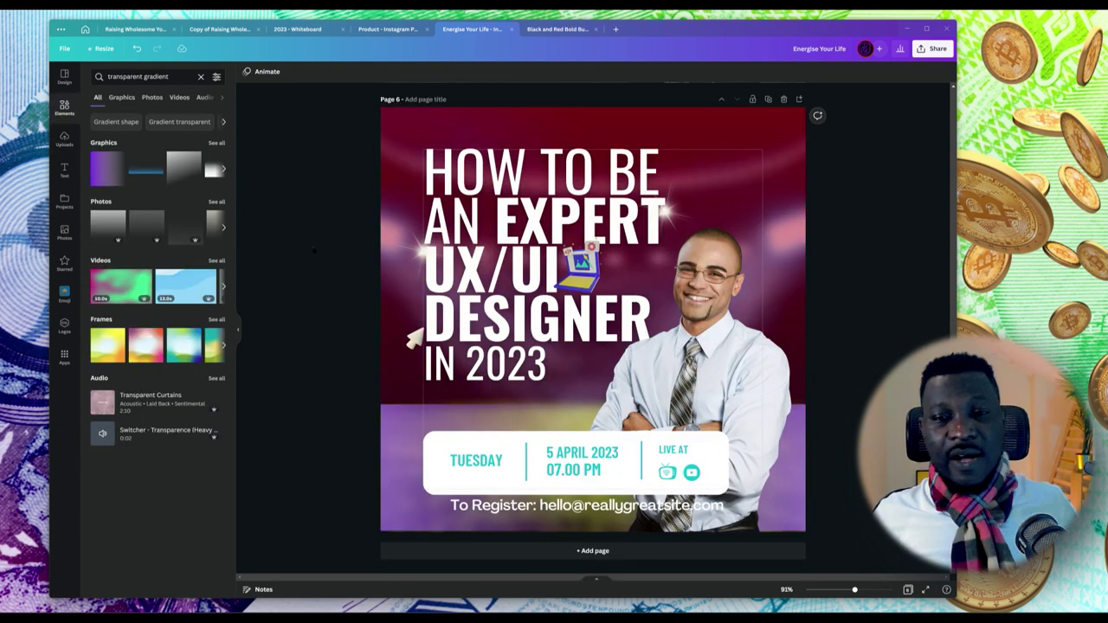
Step: Set all the date box text to Oswald and recolour it dark red
{"action": "left_click", "coordinate": [476, 460]}
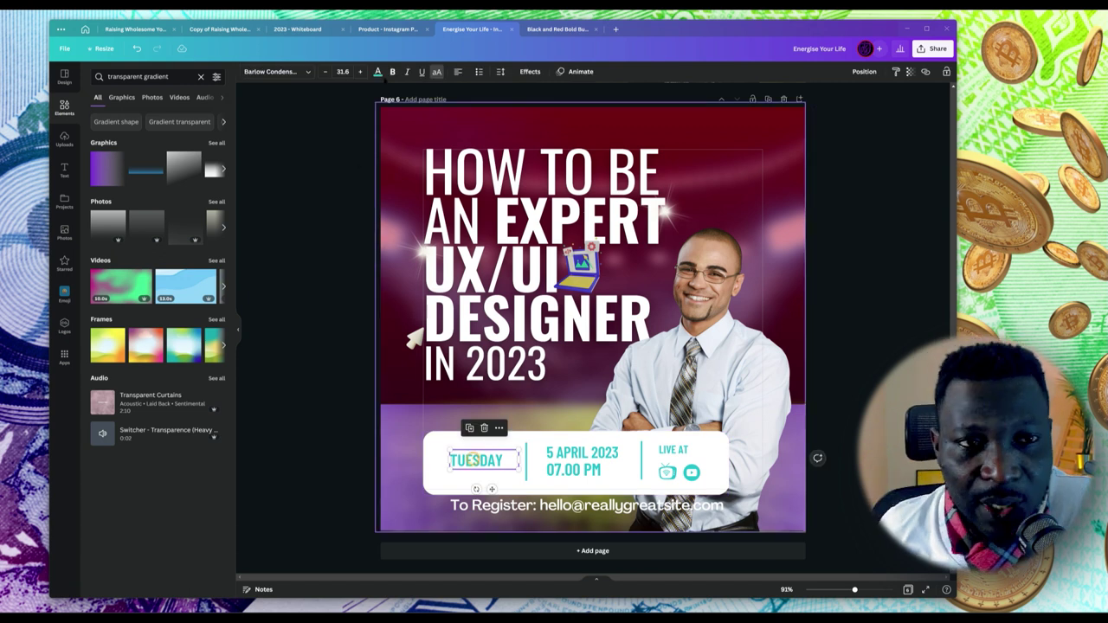
{"action": "left_click", "coordinate": [377, 71]}
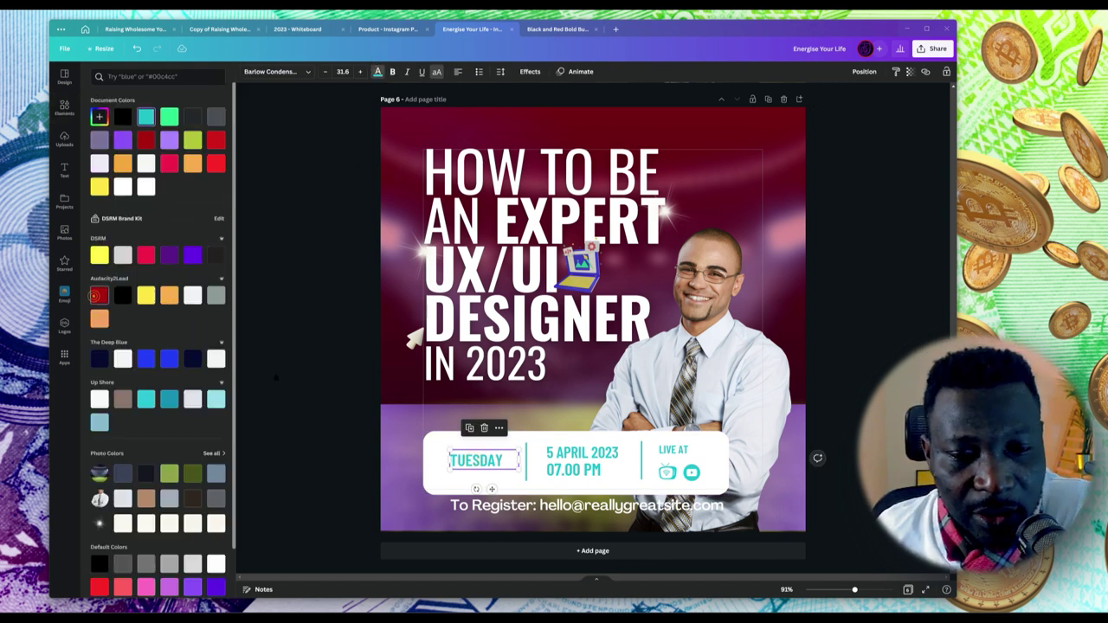
{"action": "left_click", "coordinate": [272, 71]}
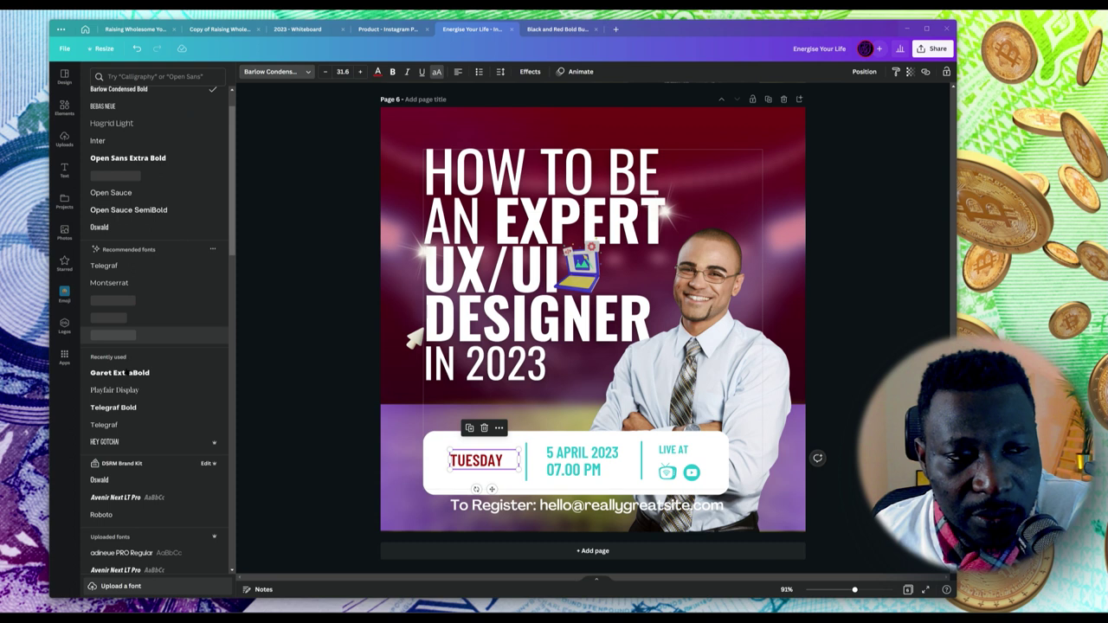
{"action": "left_click", "coordinate": [104, 227]}
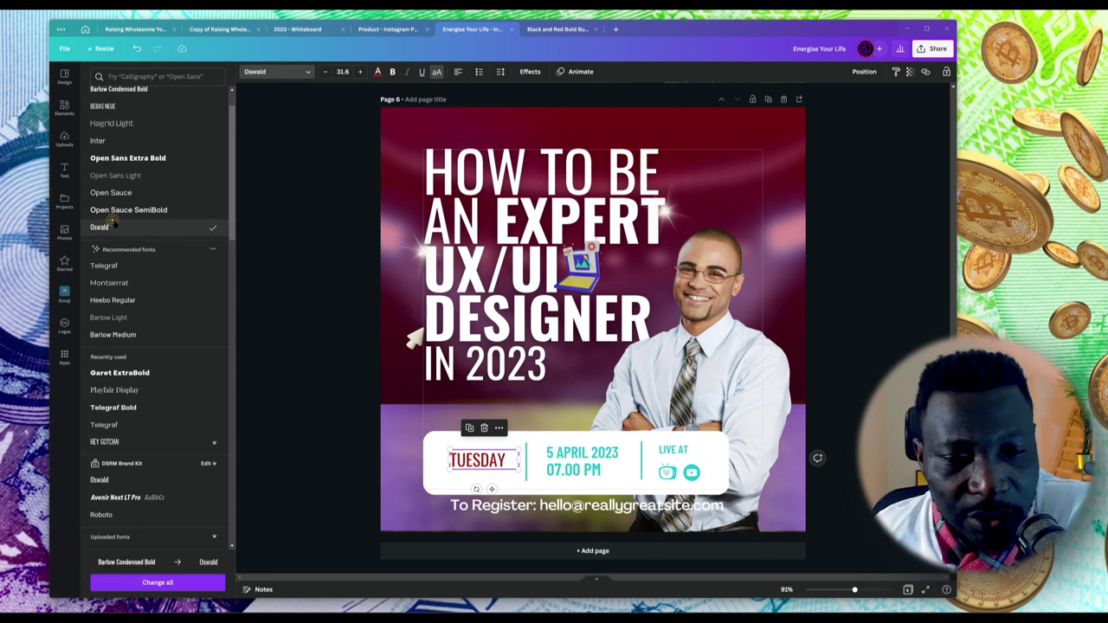
{"action": "left_click", "coordinate": [158, 581]}
{"action": "left_click", "coordinate": [377, 71]}
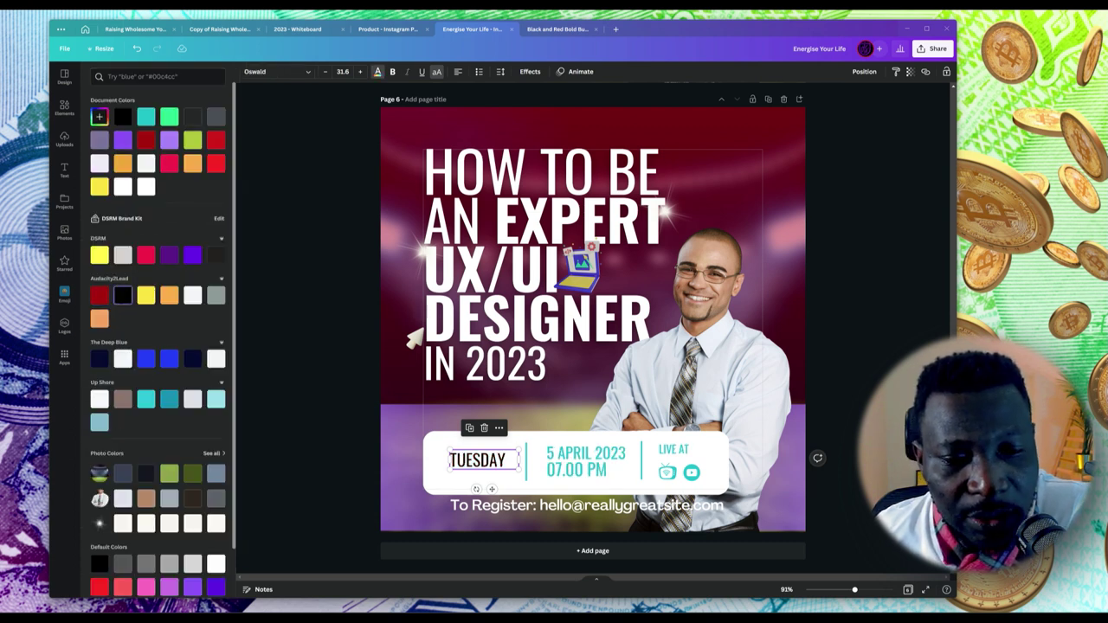
Step: Set the To Register line in Oswald, left-align it and adjust its position
{"action": "left_click", "coordinate": [554, 506]}
{"action": "left_click", "coordinate": [277, 71]}
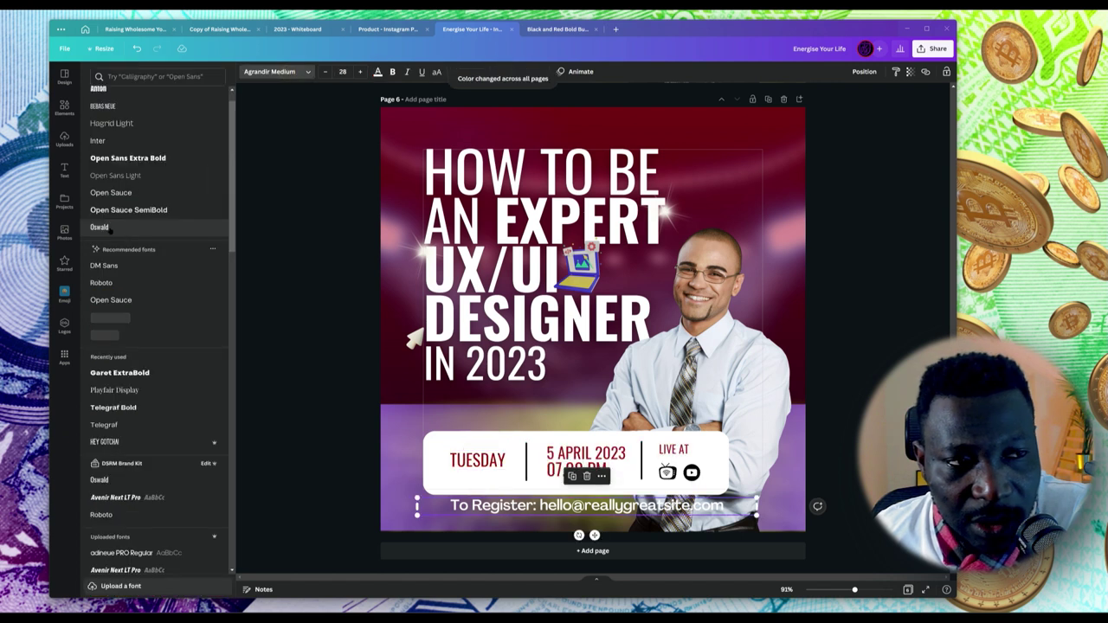
{"action": "left_click", "coordinate": [104, 227]}
{"action": "left_click_drag", "start_coordinate": [609, 503], "coordinate": [606, 500]}
{"action": "left_click", "coordinate": [458, 71]}
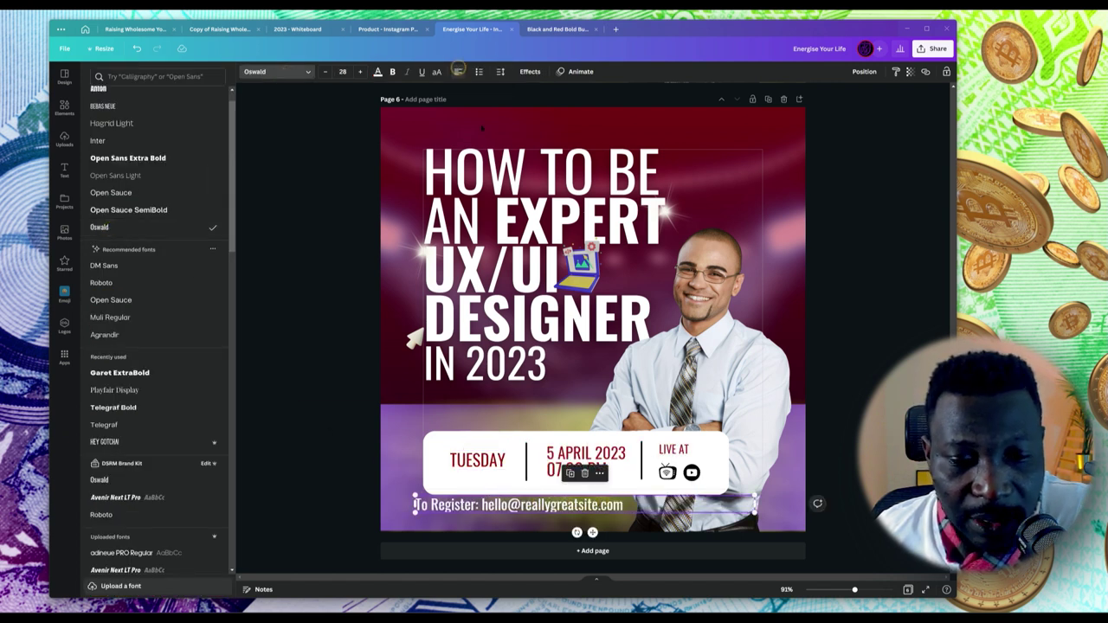
{"action": "left_click_drag", "start_coordinate": [481, 503], "coordinate": [489, 506]}
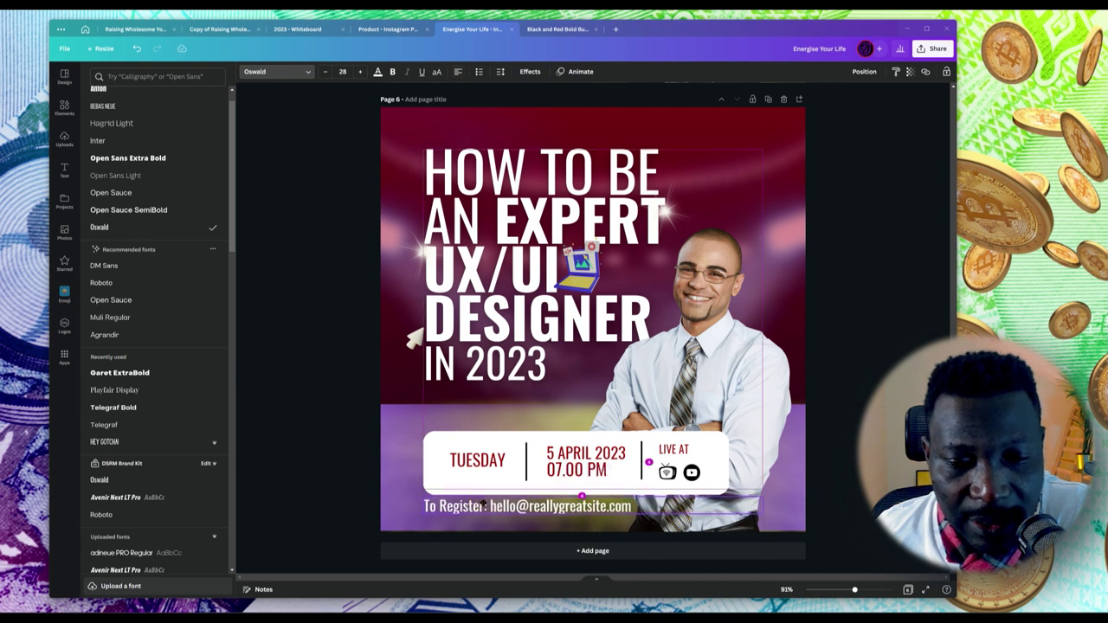